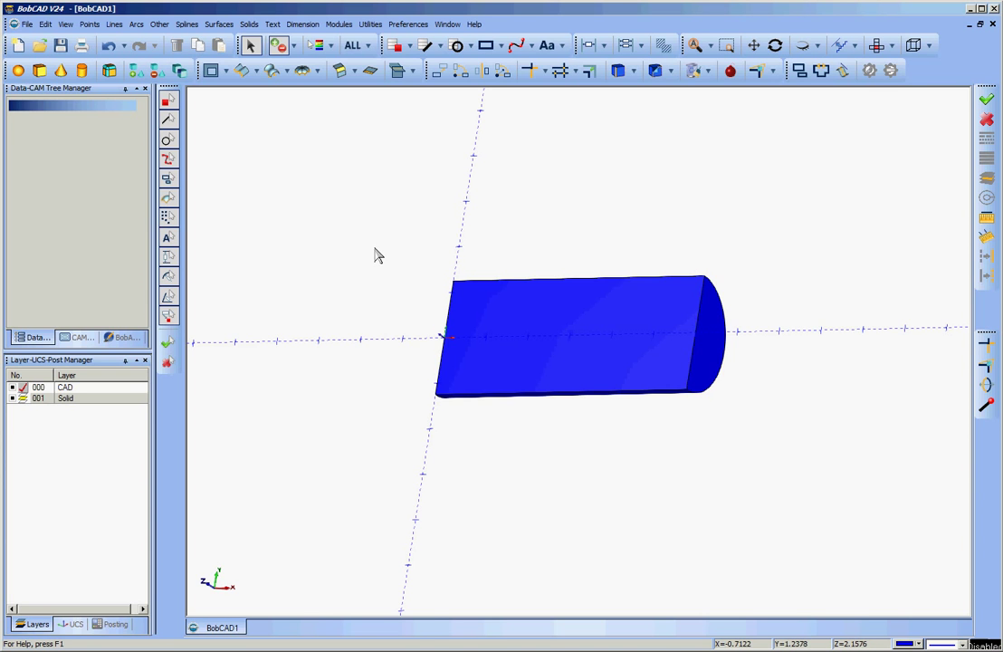
Step: Switch to the Top view, then pan and zoom so the solid is enlarged and centred
{"action": "left_click", "coordinate": [877, 47]}
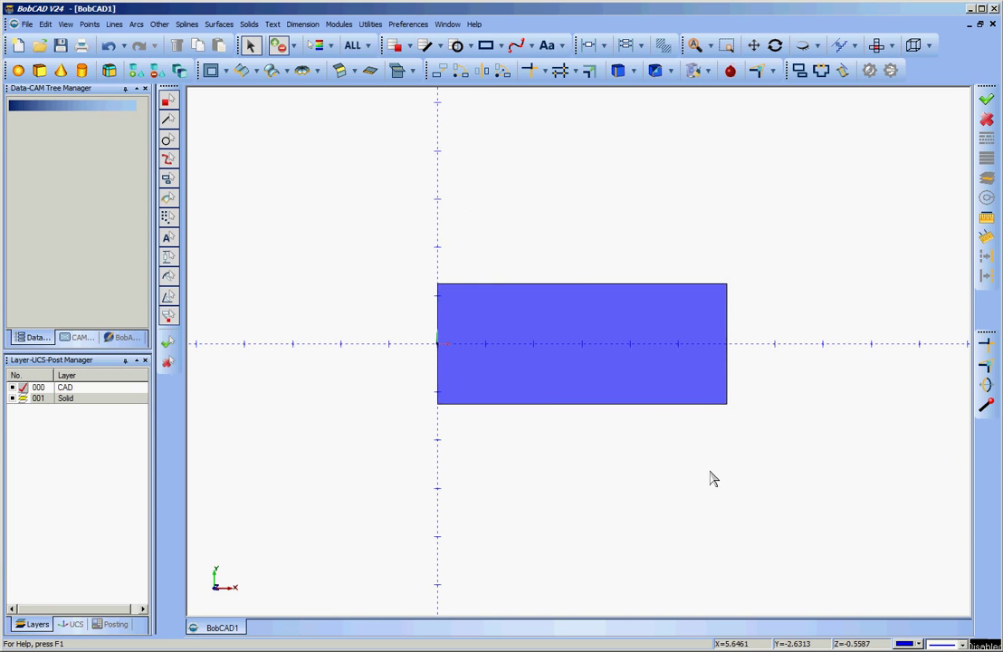
{"action": "middle_click_drag", "start_coordinate": [712, 477], "coordinate": [525, 437]}
{"action": "key", "text": "Escape"}
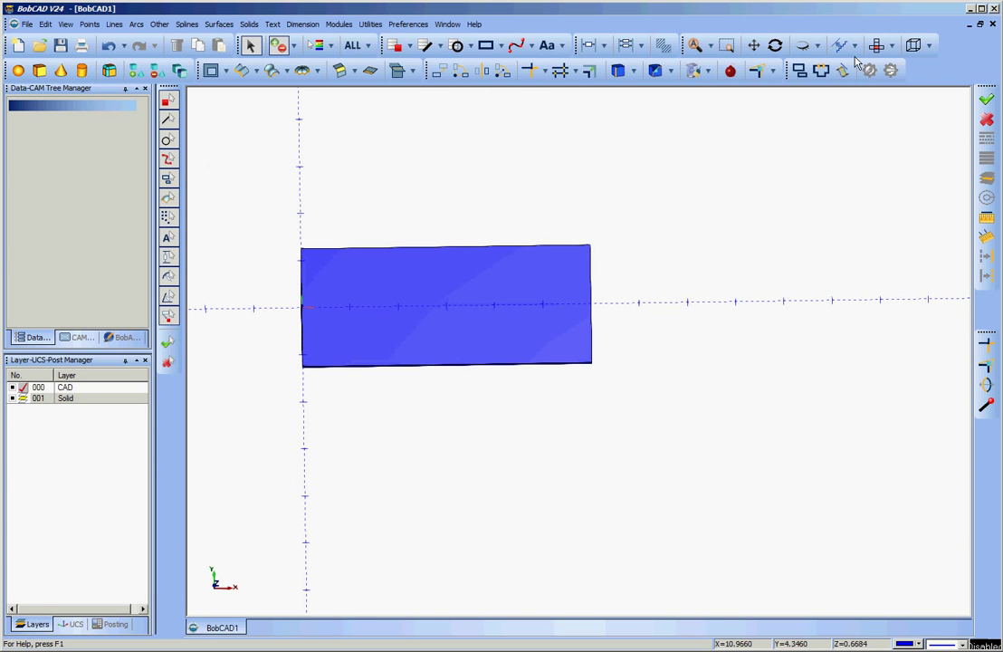
{"action": "middle_click_drag", "start_coordinate": [406, 470], "coordinate": [517, 483]}
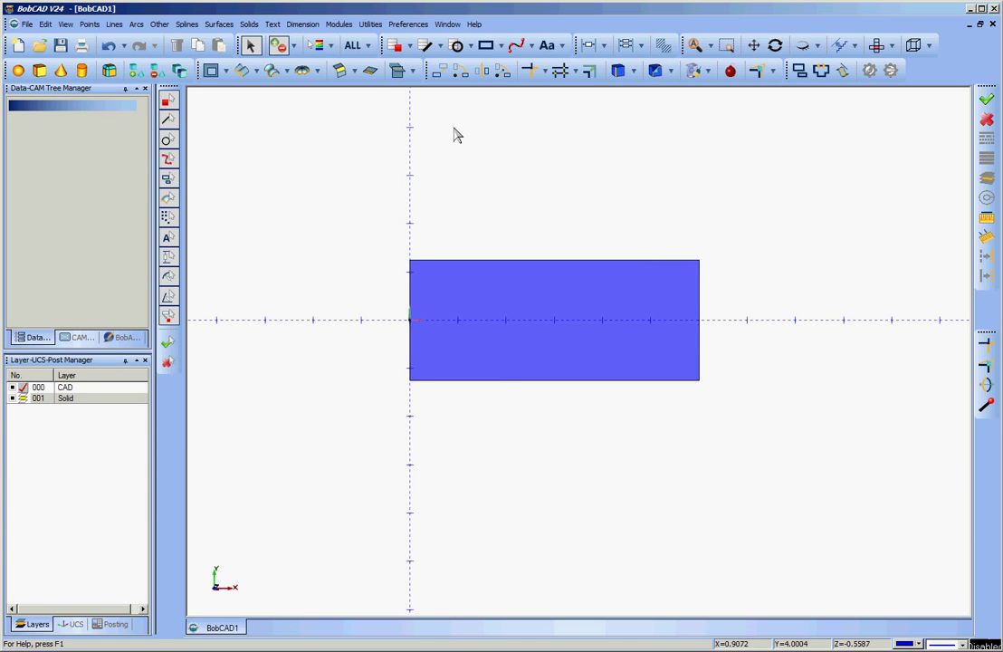
{"action": "scroll", "coordinate": [432, 216], "scroll_direction": "up", "scroll_amount": 2}
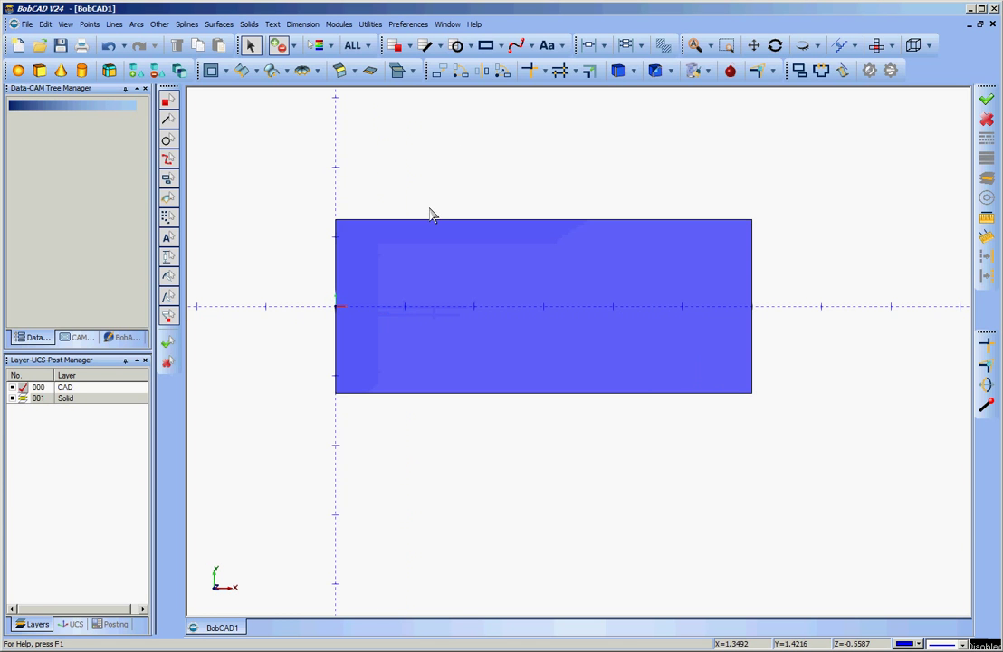
{"action": "middle_click_drag", "start_coordinate": [432, 176], "coordinate": [457, 213]}
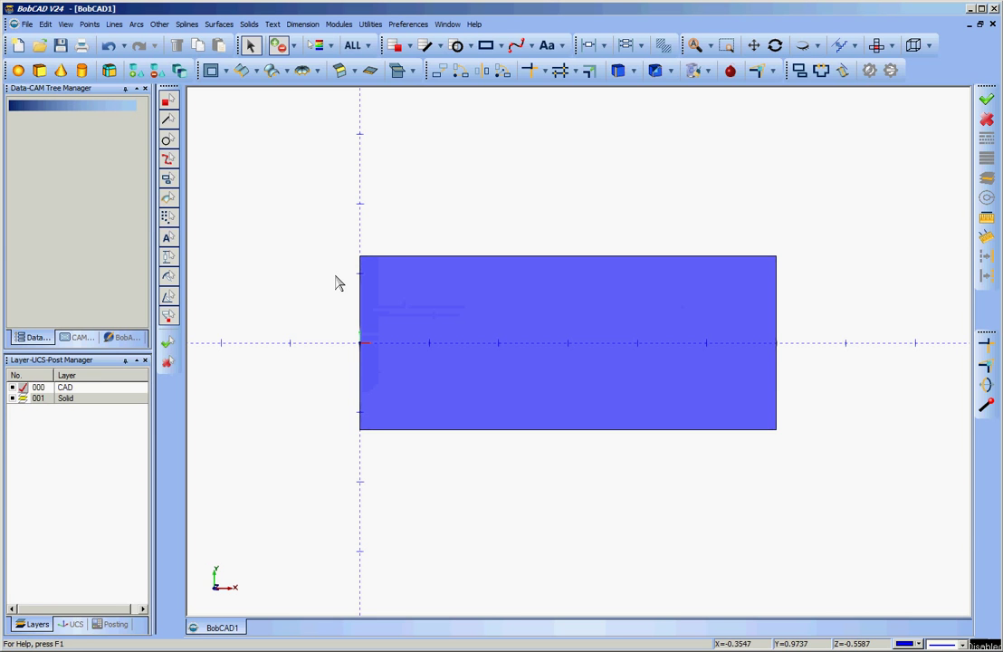
Step: Sketch a 6.5 by 1.75 rectangle around the solid with its corner at -0.25, -0.875
{"action": "left_click", "coordinate": [485, 46]}
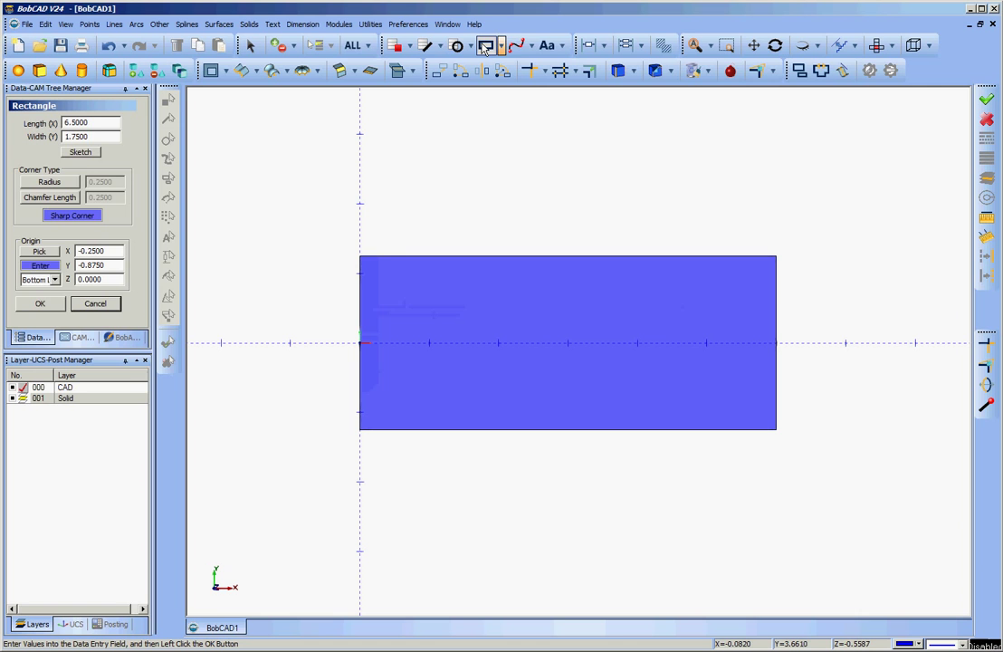
{"action": "left_click", "coordinate": [79, 152]}
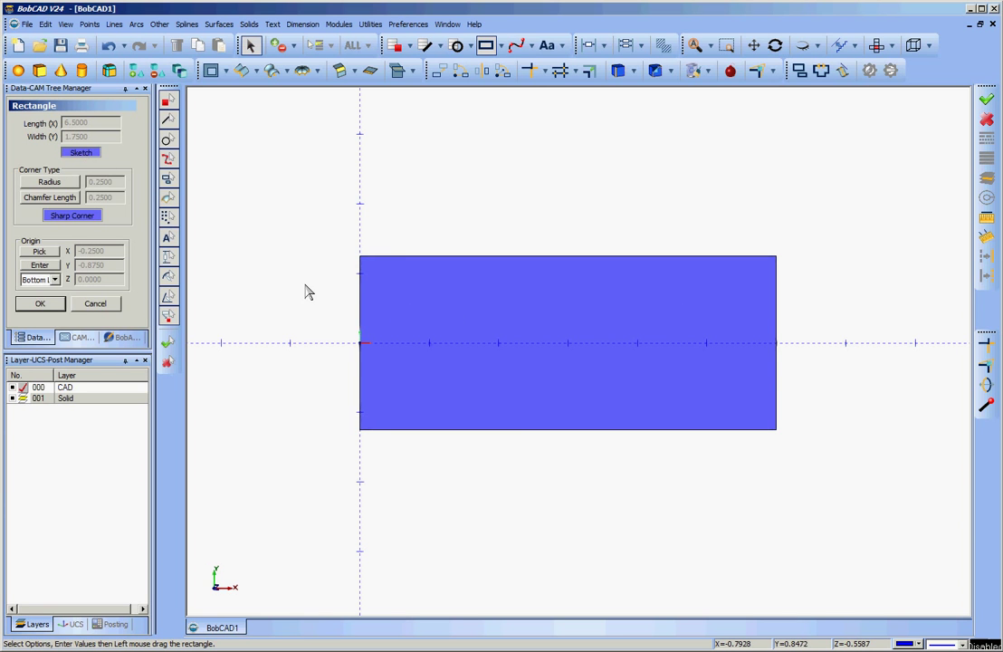
{"action": "left_click_drag", "start_coordinate": [334, 268], "coordinate": [807, 419]}
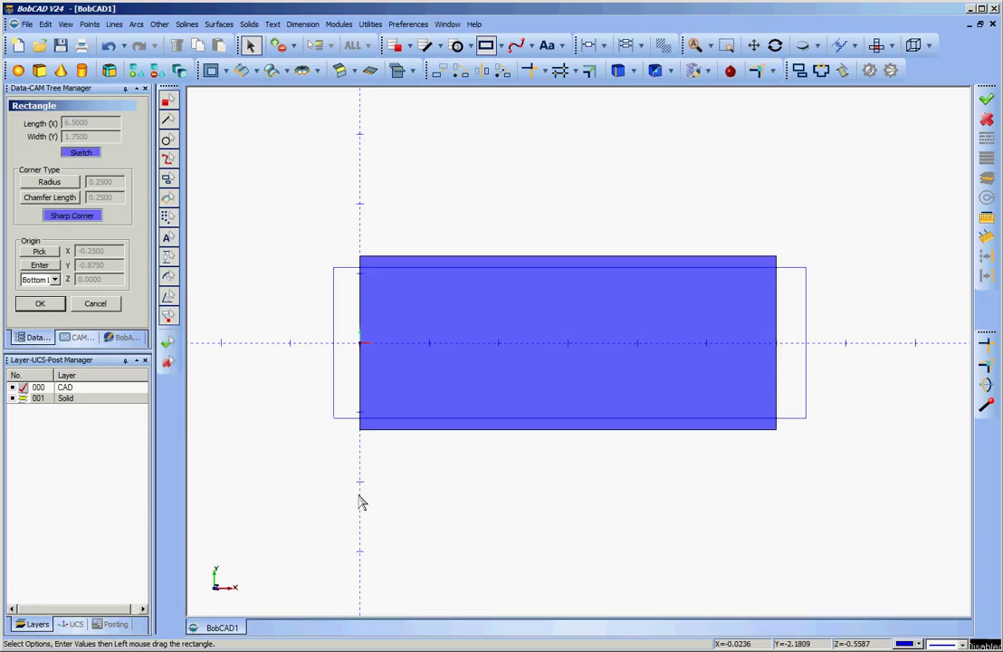
{"action": "left_click", "coordinate": [96, 304]}
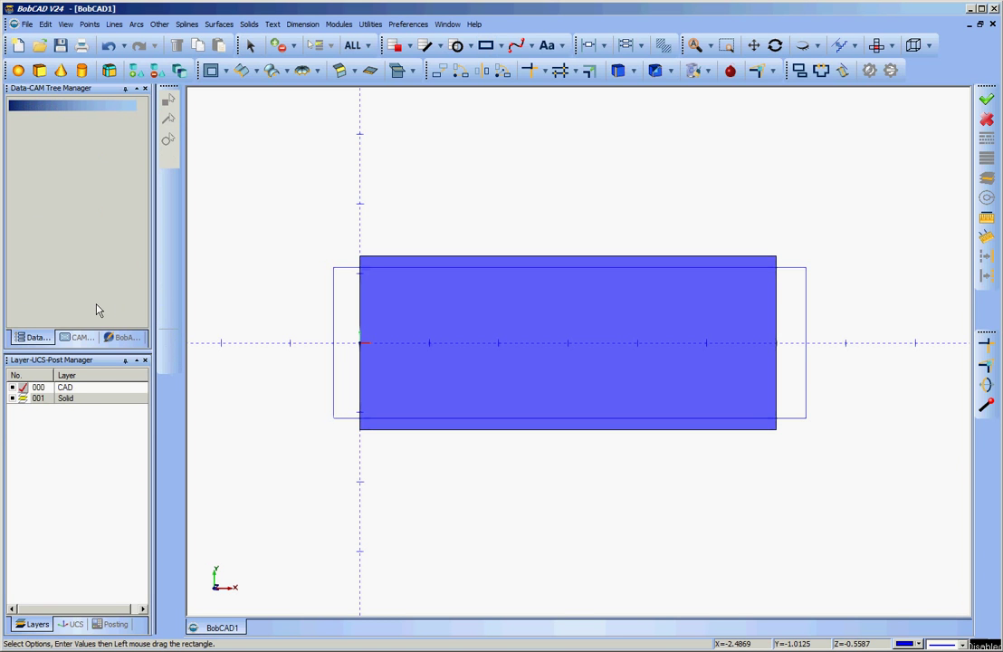
Step: Add parallel lines 0.75 inside the rectangle's left and right edges
{"action": "left_click", "coordinate": [118, 27]}
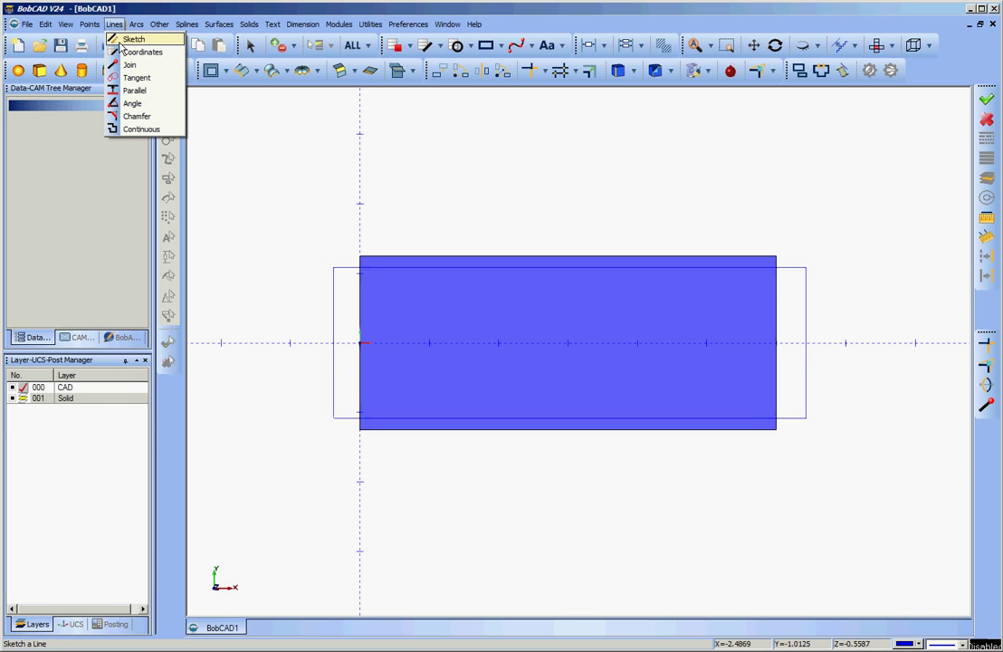
{"action": "left_click", "coordinate": [132, 91]}
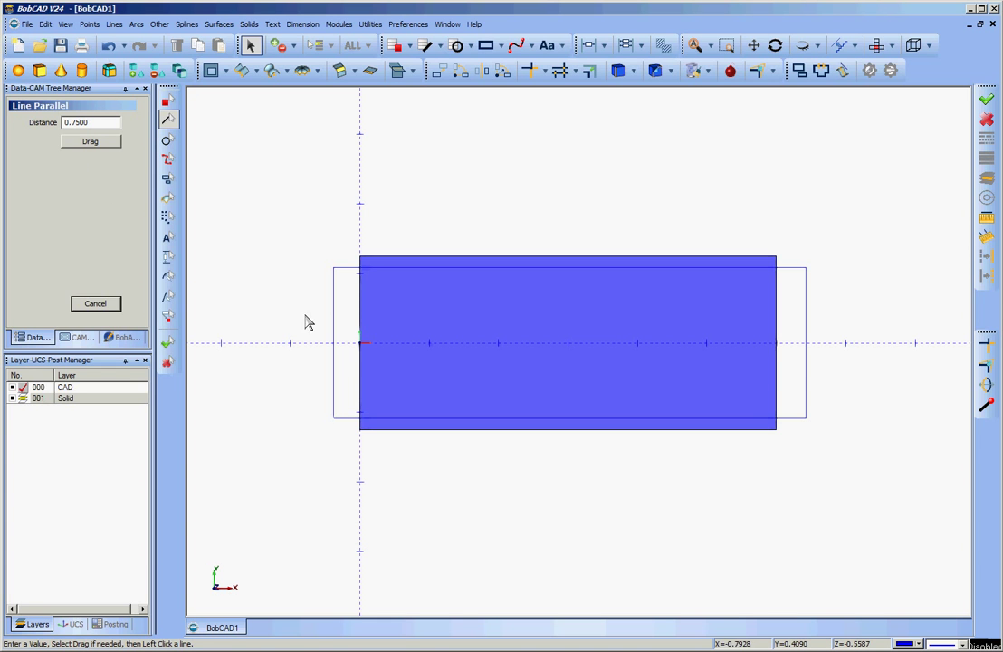
{"action": "left_click", "coordinate": [336, 342]}
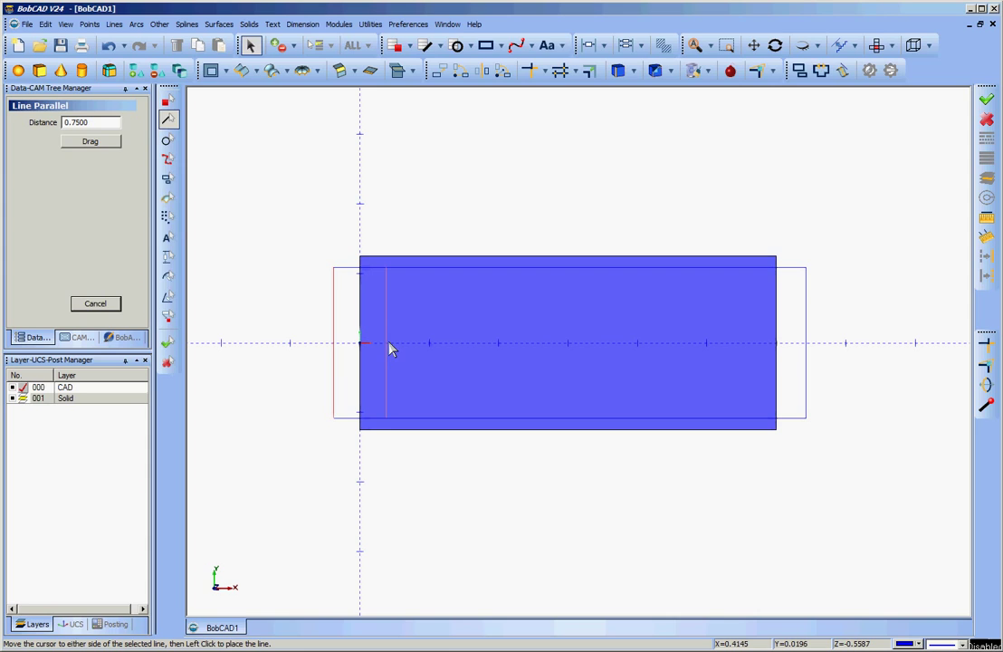
{"action": "left_click", "coordinate": [393, 347]}
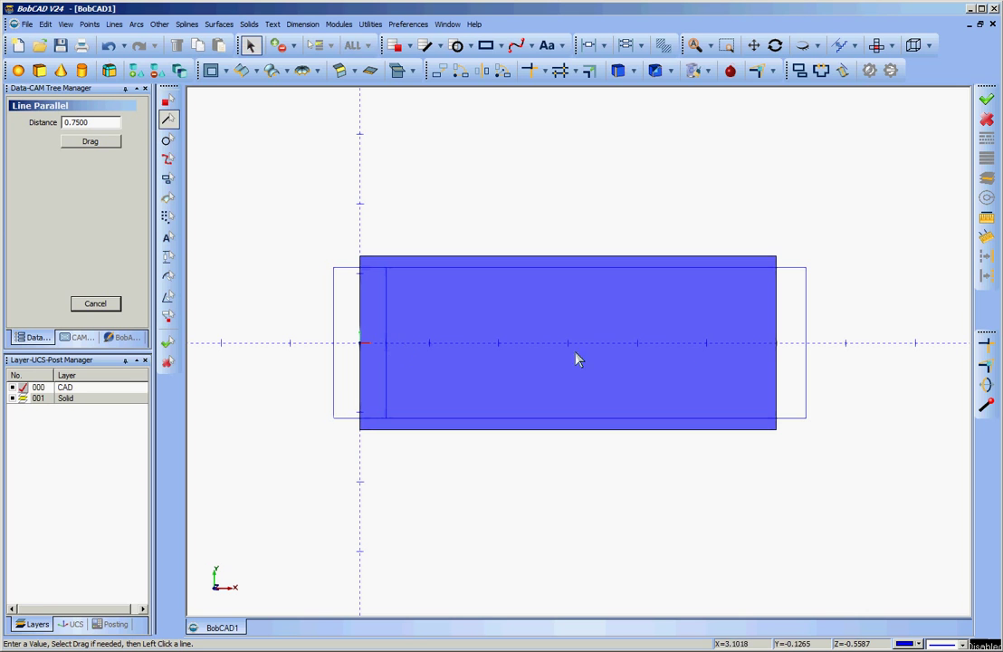
{"action": "left_click", "coordinate": [807, 347]}
{"action": "left_click", "coordinate": [761, 347]}
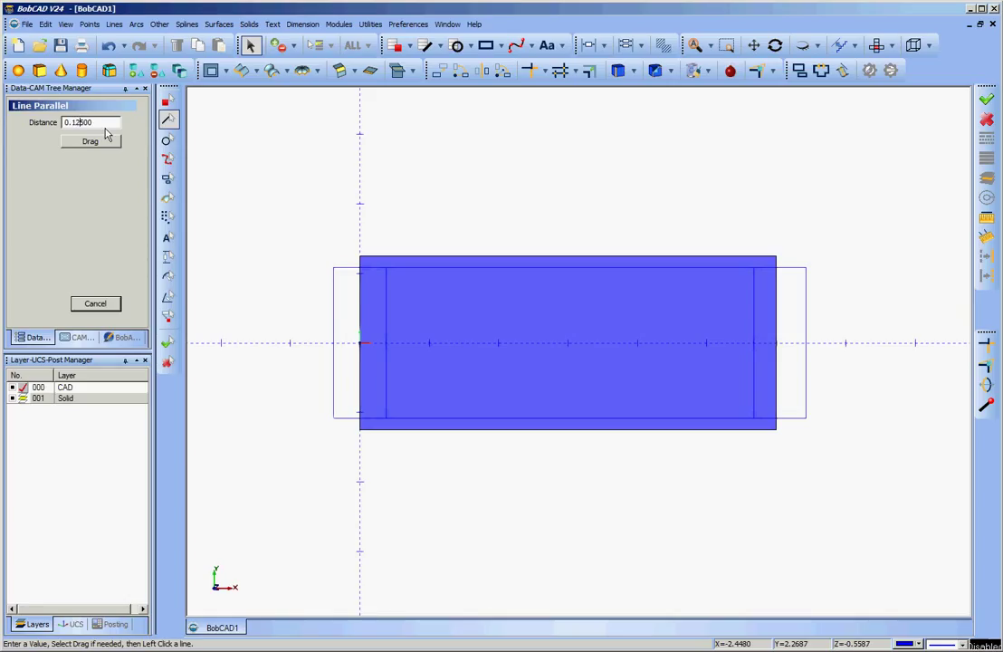
Step: Add parallel lines 0.125 inside the rectangle's top and bottom edges
{"action": "key", "text": "BackSpace"}
{"action": "left_click", "coordinate": [351, 268]}
{"action": "left_click", "coordinate": [351, 288]}
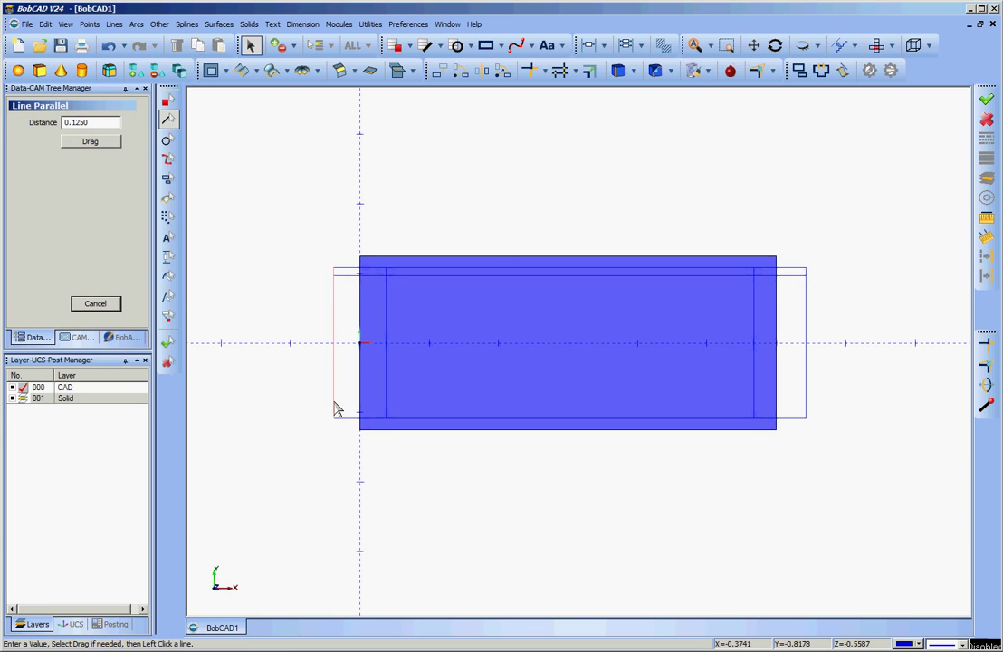
{"action": "left_click", "coordinate": [343, 417]}
{"action": "left_click", "coordinate": [347, 414]}
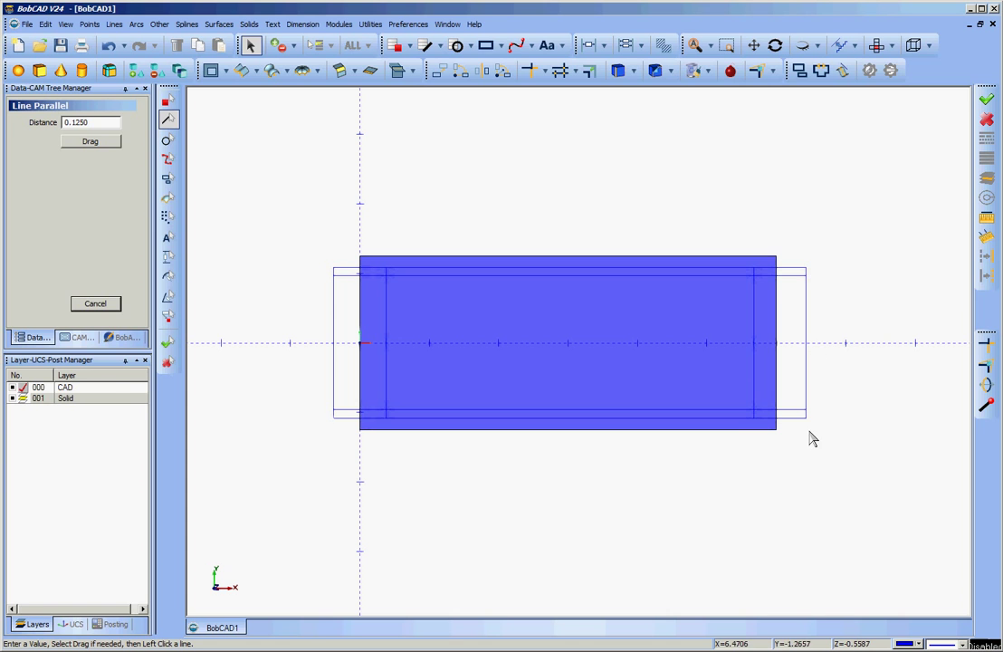
{"action": "left_click", "coordinate": [96, 304]}
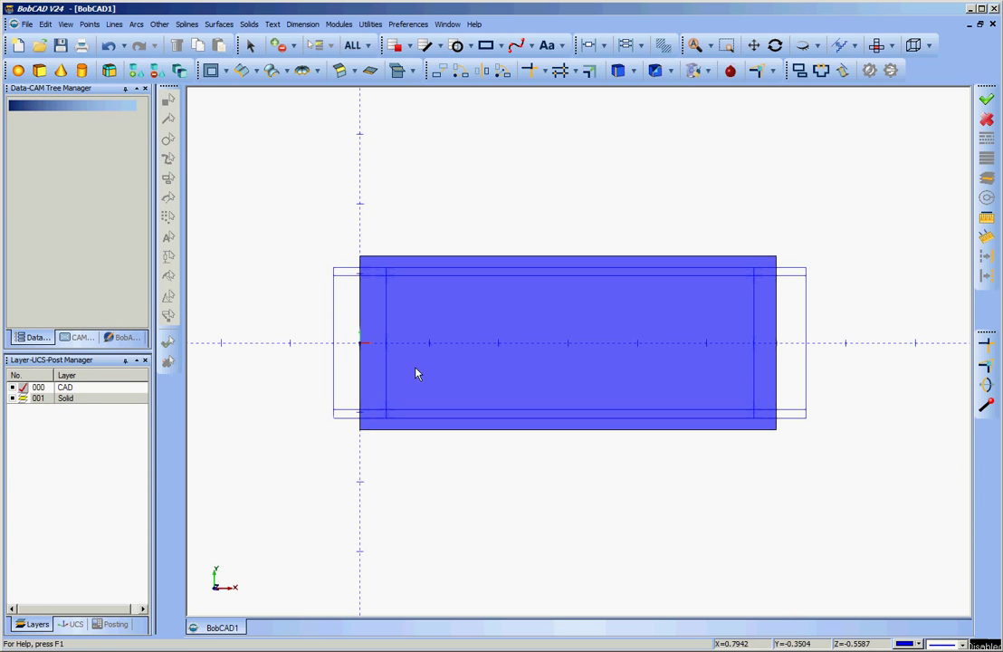
{"action": "left_click", "coordinate": [987, 405]}
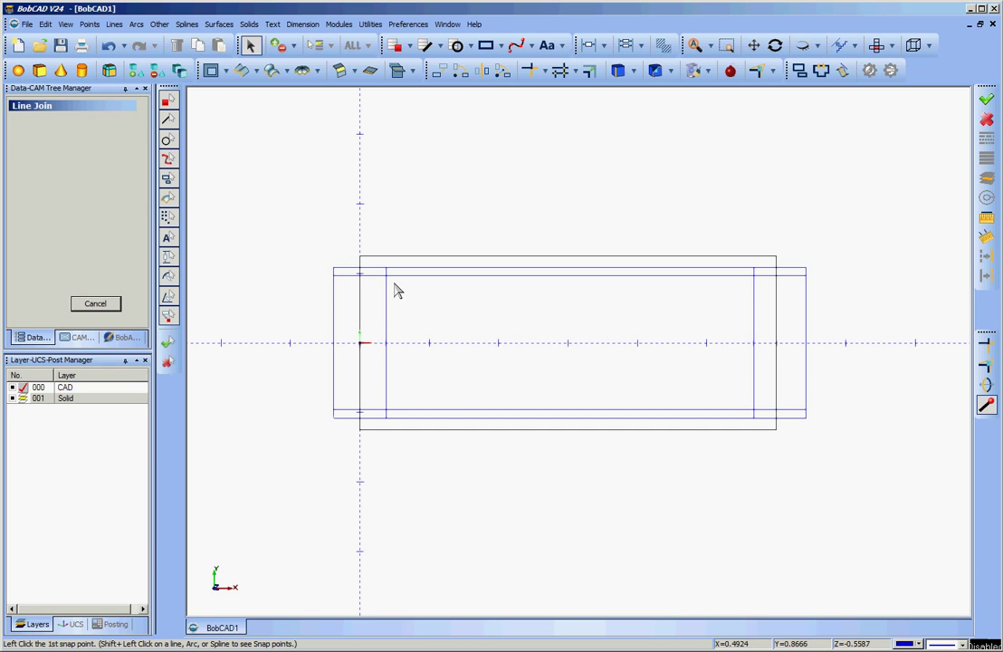
{"action": "left_click", "coordinate": [93, 306]}
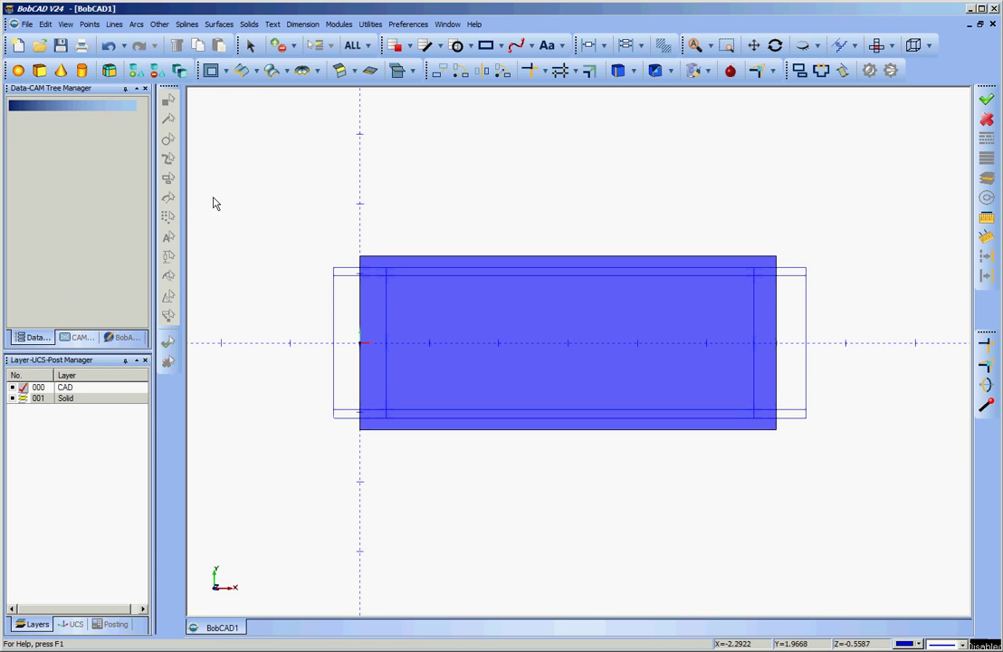
{"action": "left_click", "coordinate": [90, 25]}
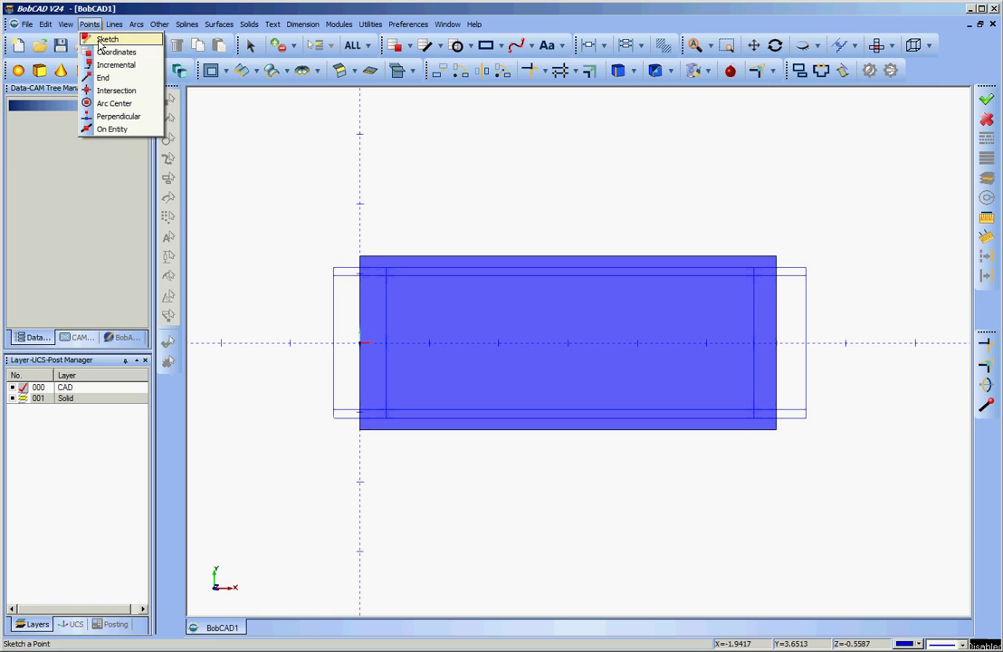
{"action": "left_click", "coordinate": [109, 90]}
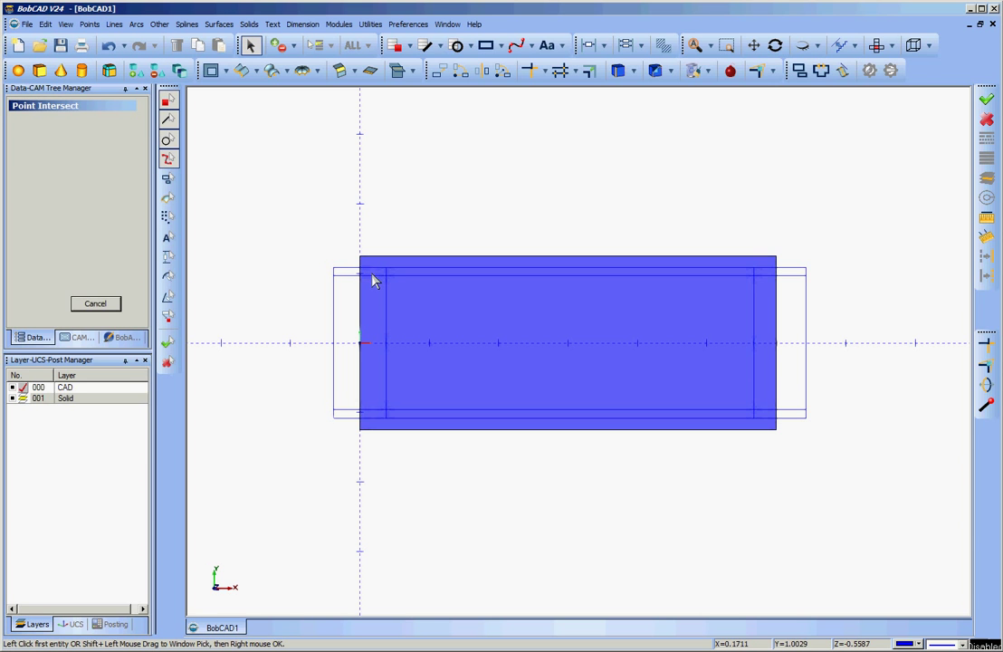
{"action": "left_click", "coordinate": [98, 305]}
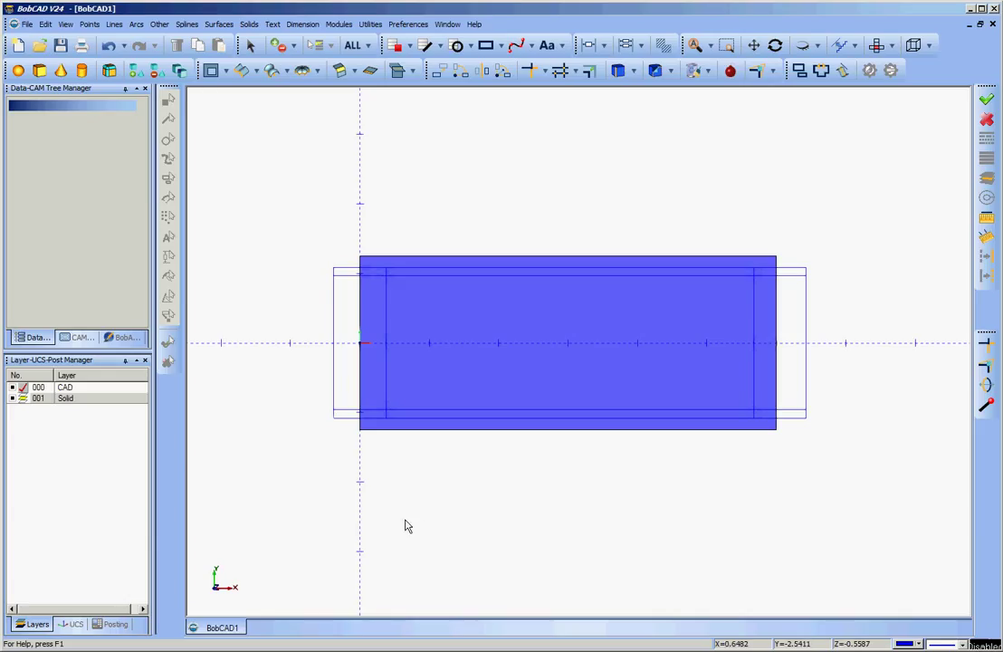
{"action": "left_click", "coordinate": [13, 400]}
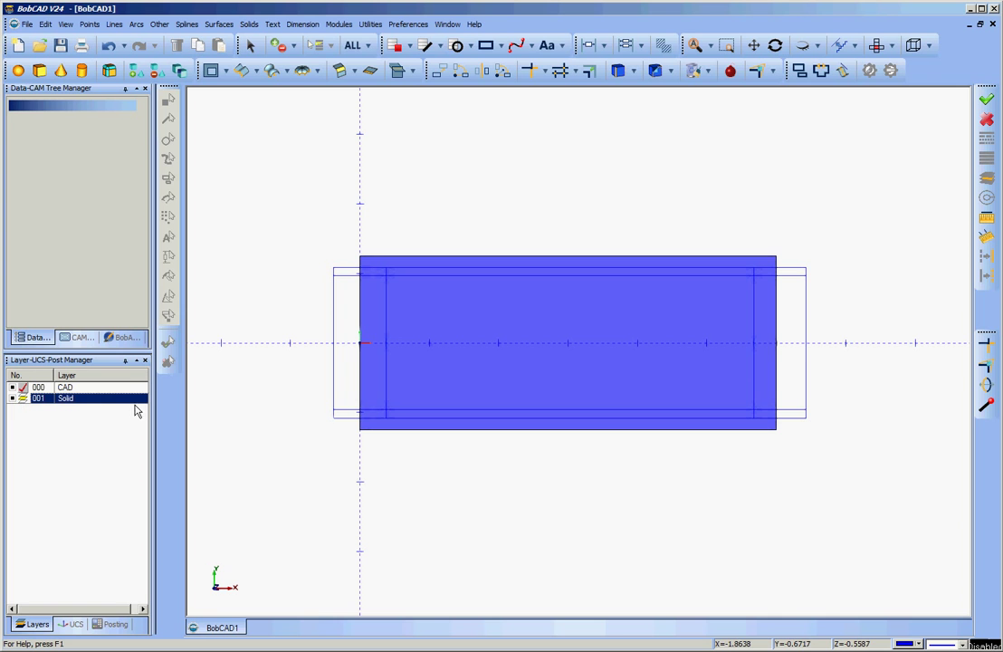
Step: Move the blue solid onto layer 1 Solid, then hide layer 001
{"action": "right_click", "coordinate": [256, 409]}
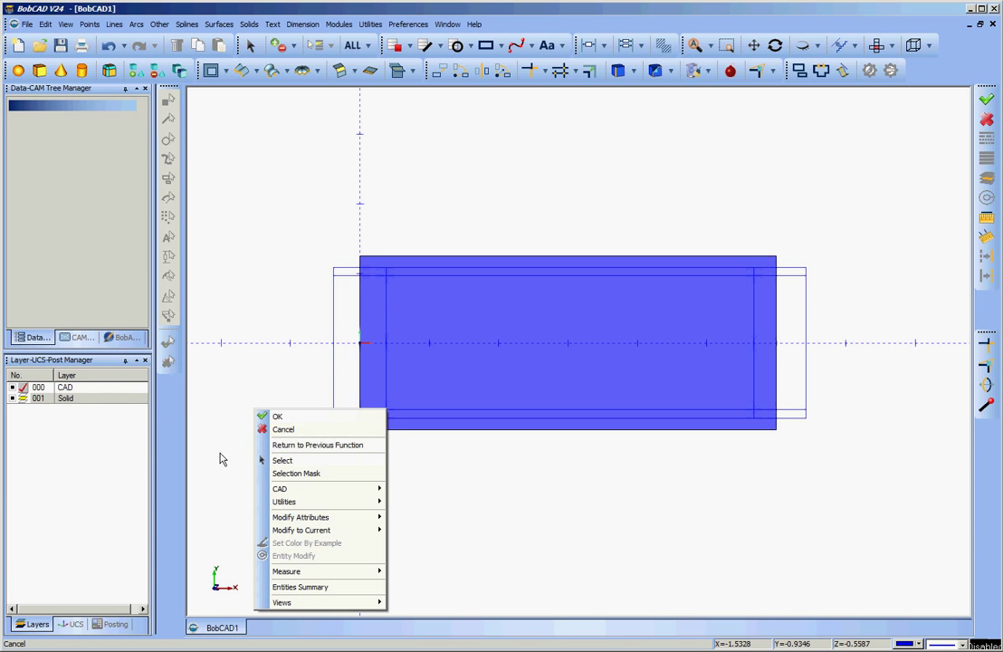
{"action": "left_click", "coordinate": [227, 370]}
{"action": "right_click", "coordinate": [228, 364]}
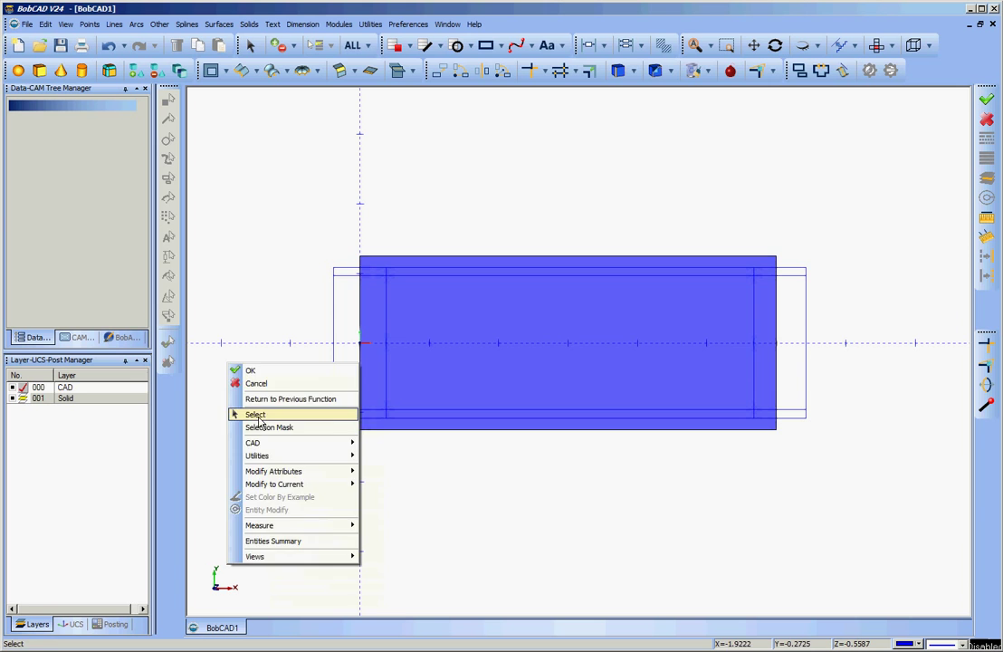
{"action": "left_click", "coordinate": [256, 415]}
{"action": "left_click", "coordinate": [525, 365]}
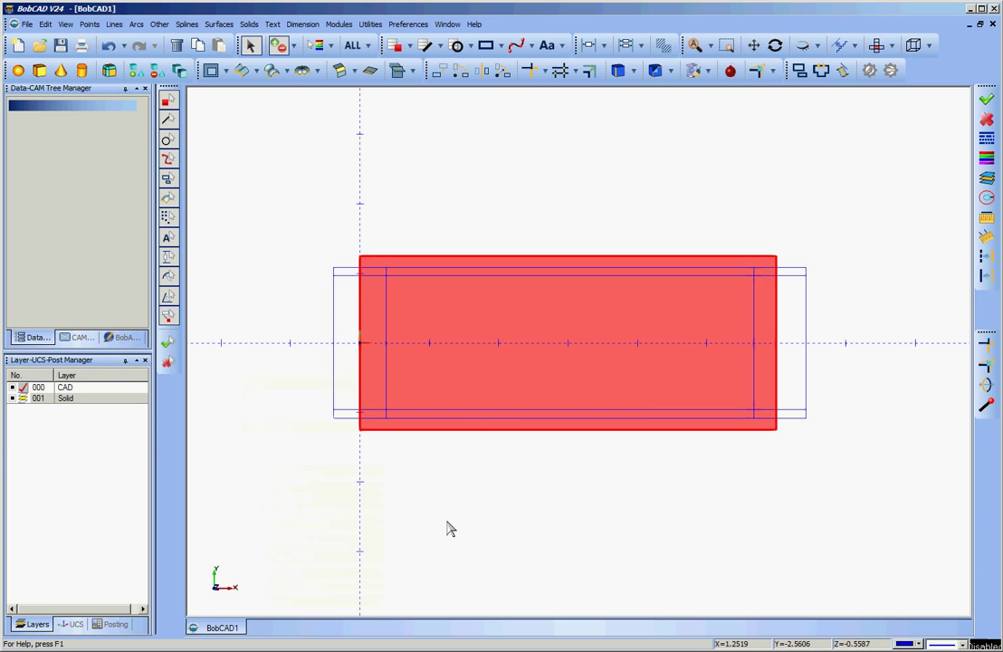
{"action": "right_click", "coordinate": [450, 528]}
{"action": "mouse_move", "coordinate": [518, 429]}
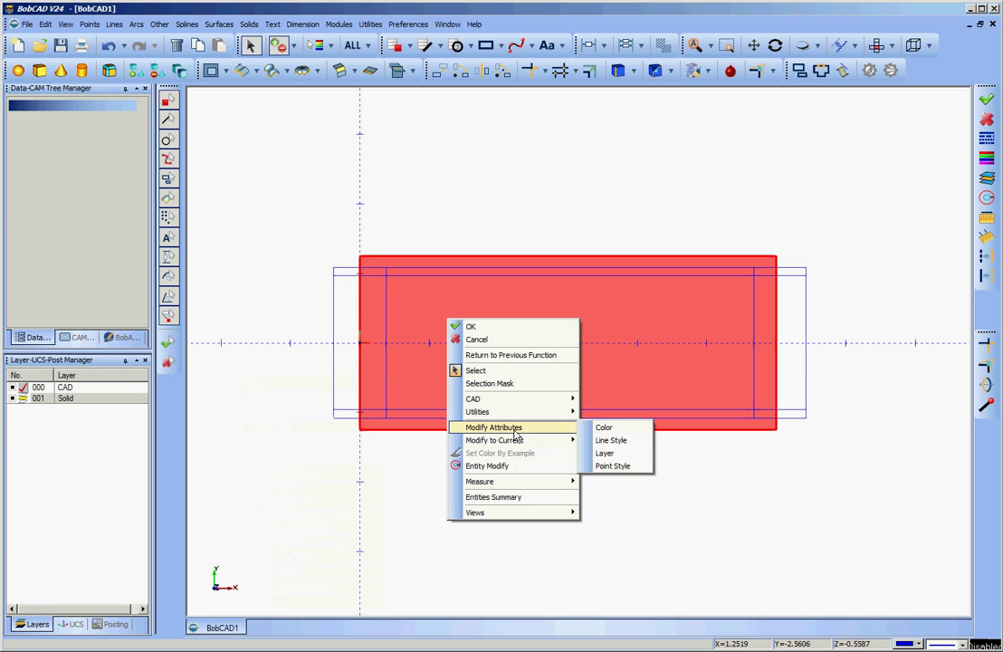
{"action": "left_click", "coordinate": [606, 454]}
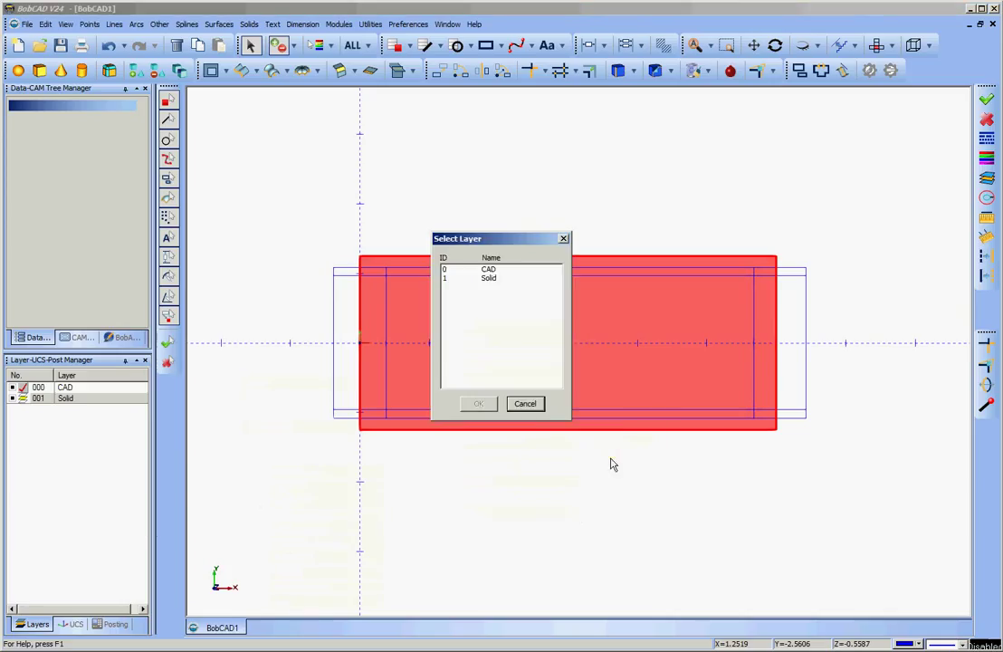
{"action": "left_click", "coordinate": [494, 279]}
{"action": "left_click", "coordinate": [480, 404]}
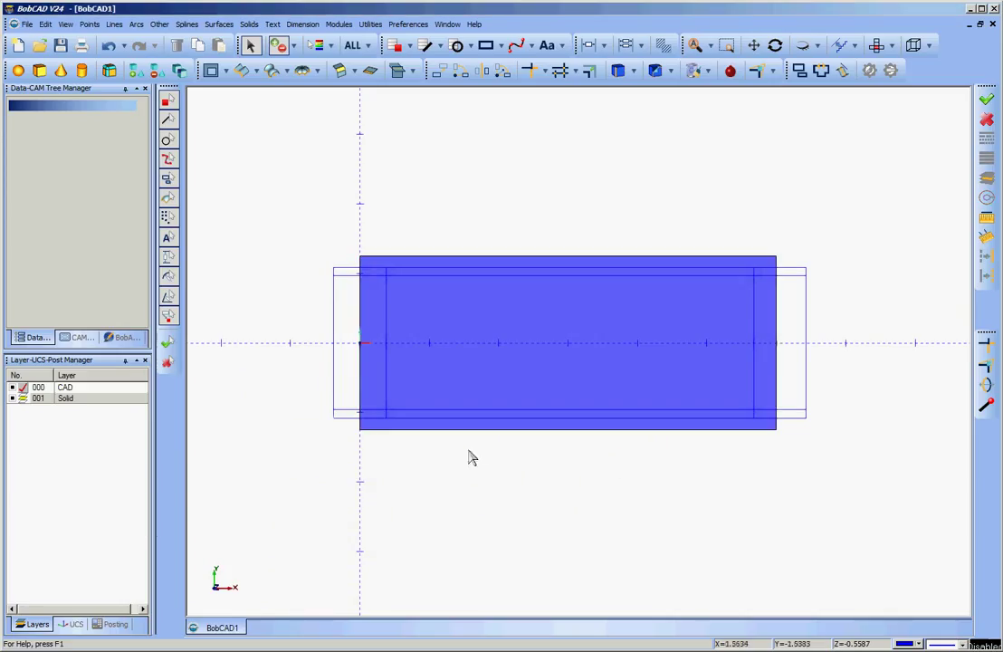
{"action": "left_click", "coordinate": [13, 398]}
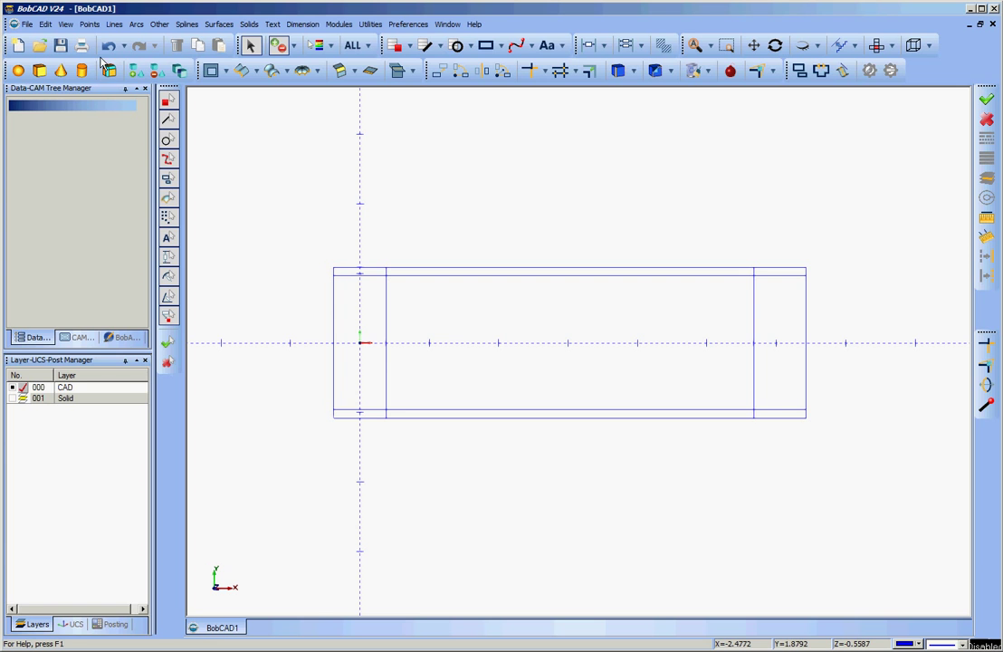
{"action": "left_click", "coordinate": [89, 24]}
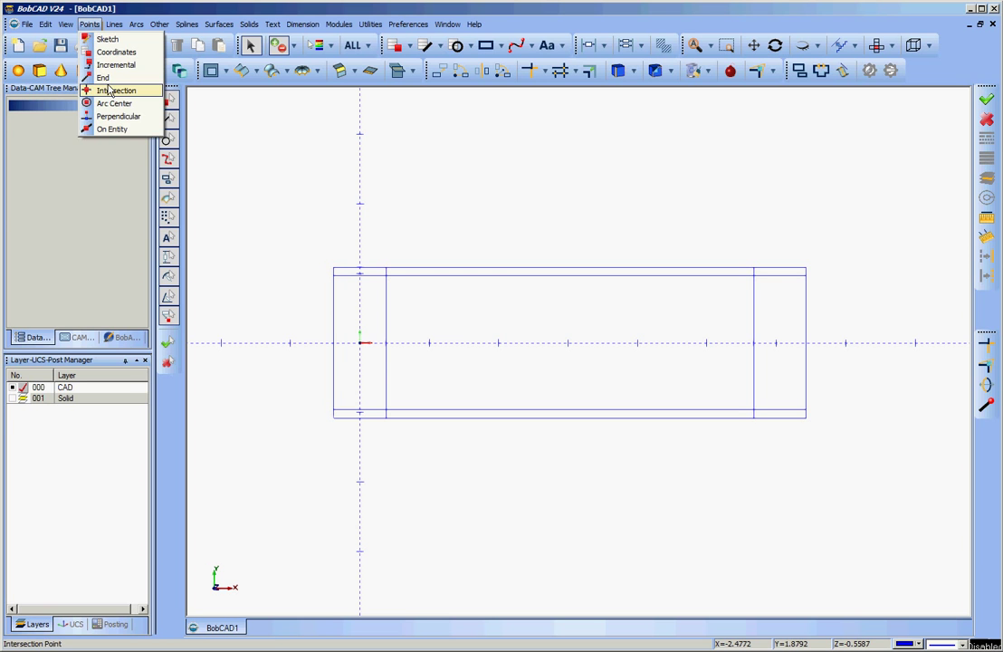
{"action": "left_click", "coordinate": [98, 78]}
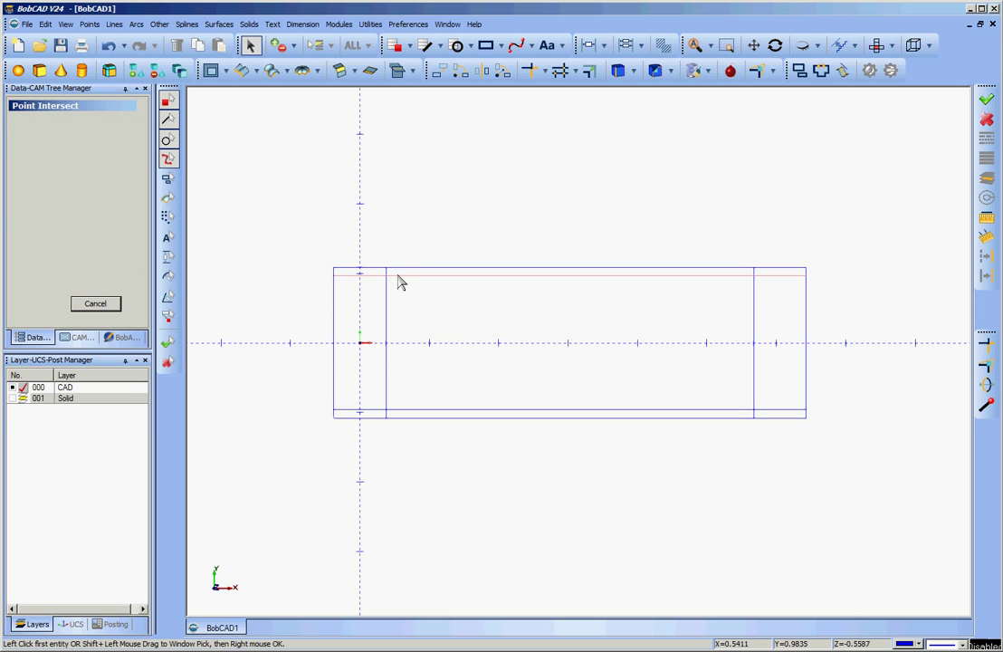
{"action": "left_click", "coordinate": [389, 275]}
{"action": "left_click", "coordinate": [386, 291]}
{"action": "left_click", "coordinate": [406, 413]}
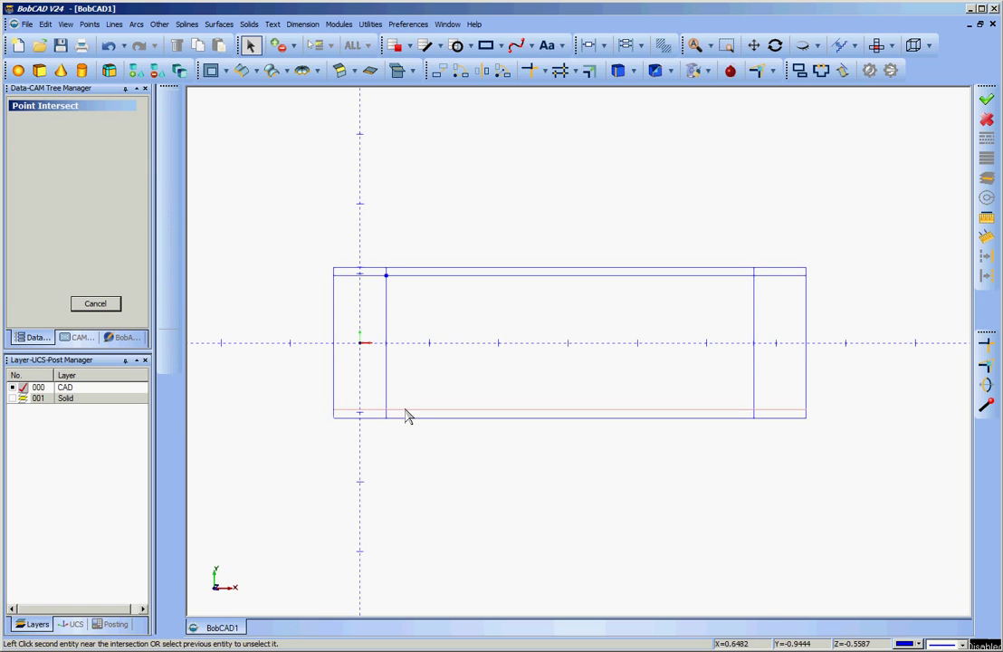
{"action": "left_click", "coordinate": [389, 406]}
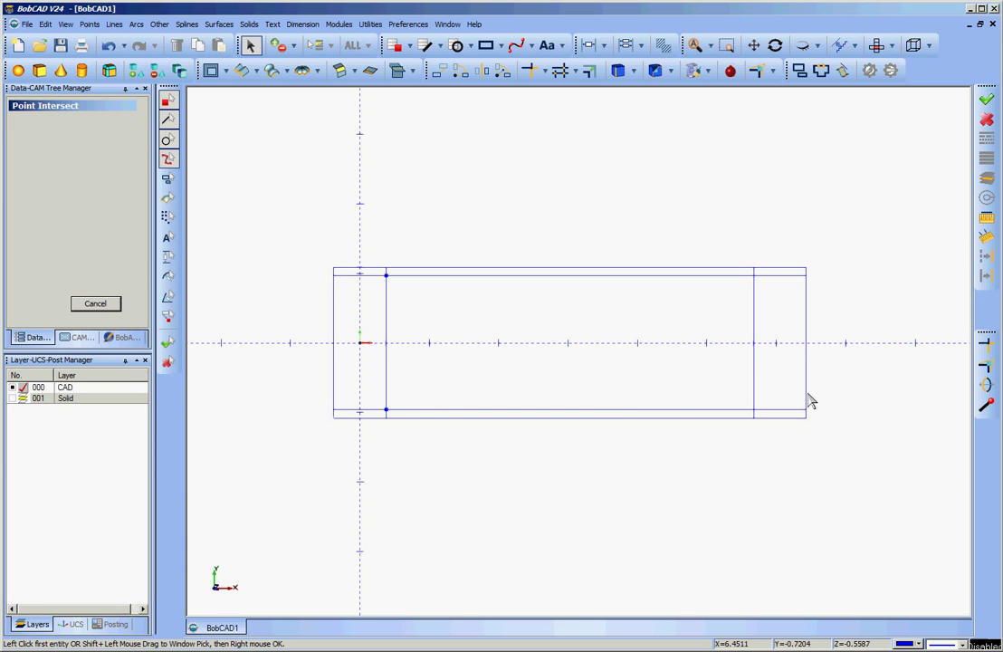
{"action": "left_click", "coordinate": [756, 402]}
{"action": "left_click", "coordinate": [762, 414]}
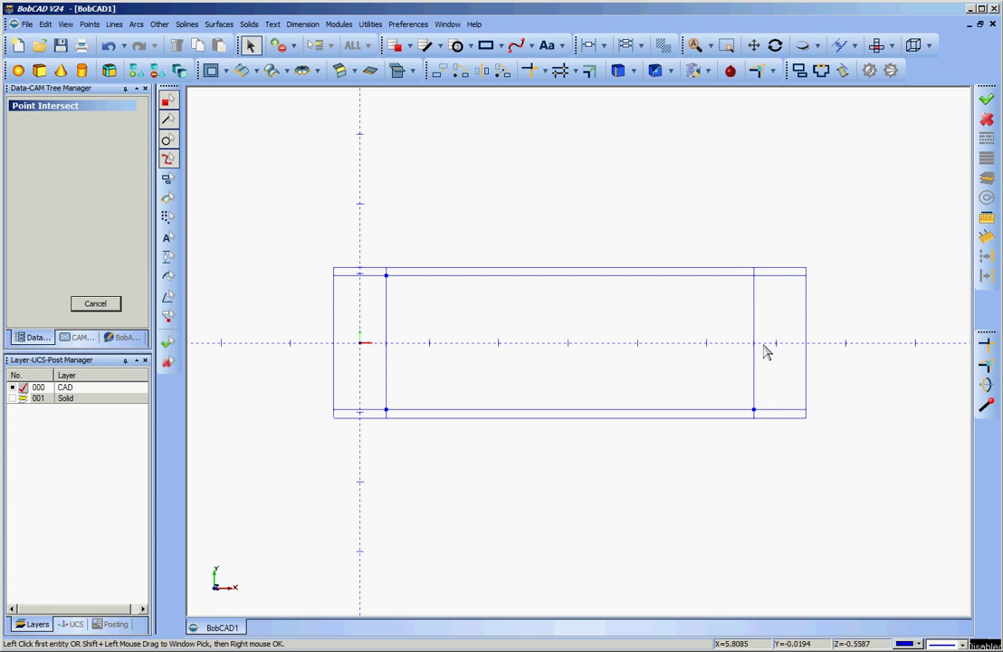
{"action": "left_click", "coordinate": [751, 277]}
{"action": "left_click", "coordinate": [754, 291]}
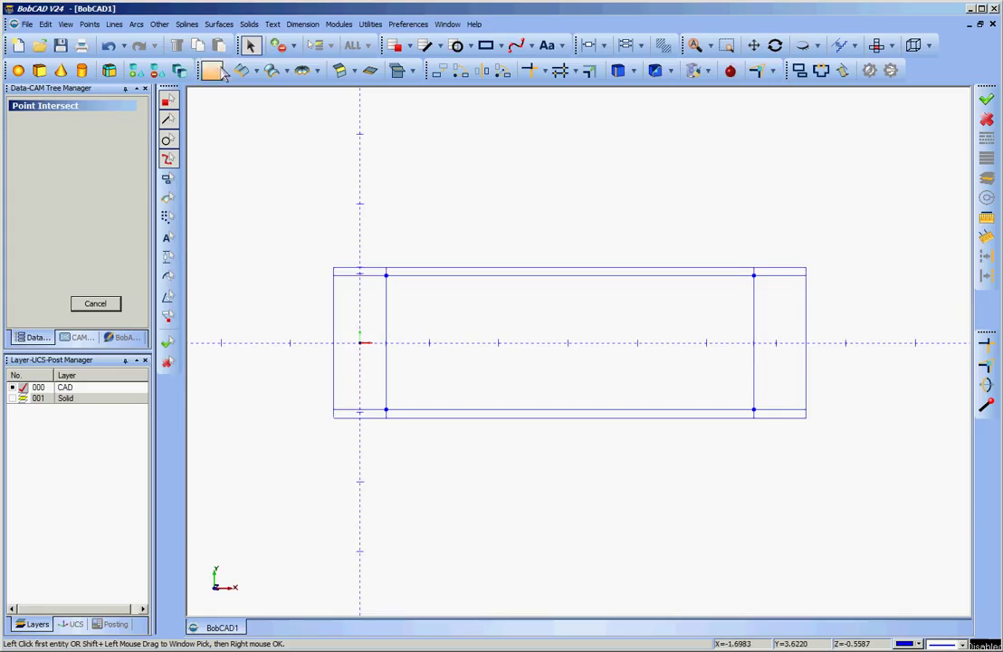
{"action": "left_click", "coordinate": [109, 47]}
{"action": "left_click", "coordinate": [109, 47]}
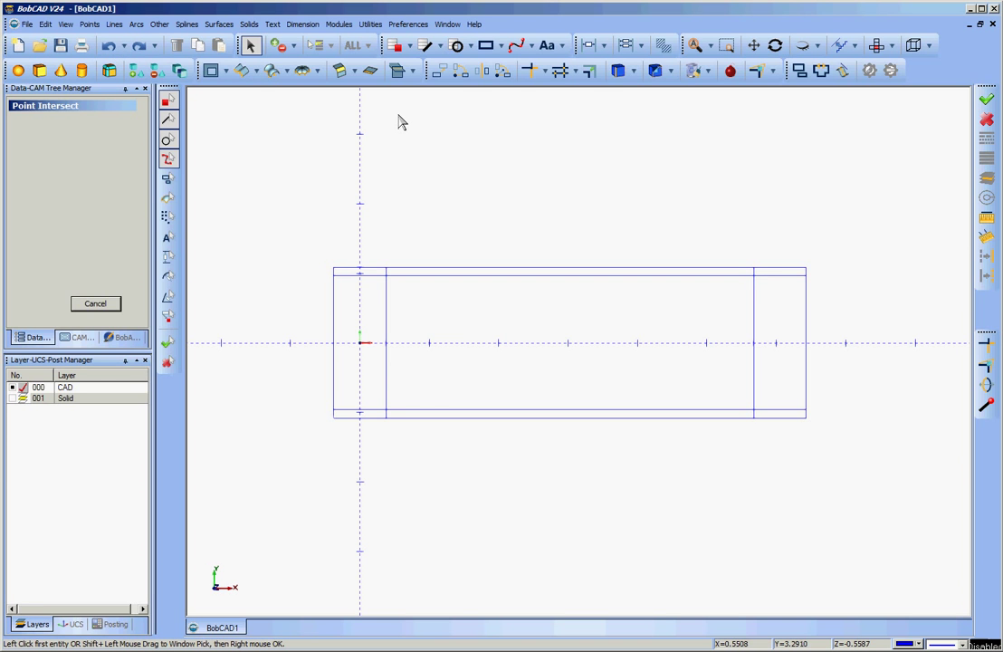
Step: Use Break Many on the double rectangle to split its lines where they cross
{"action": "left_click", "coordinate": [563, 72]}
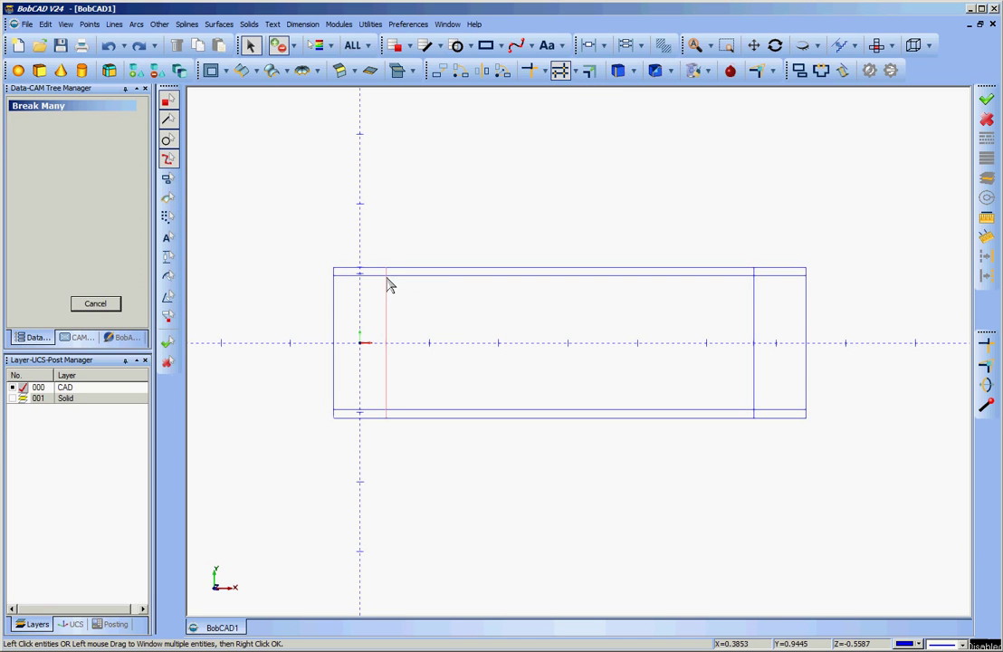
{"action": "left_click_drag", "start_coordinate": [382, 270], "coordinate": [767, 422]}
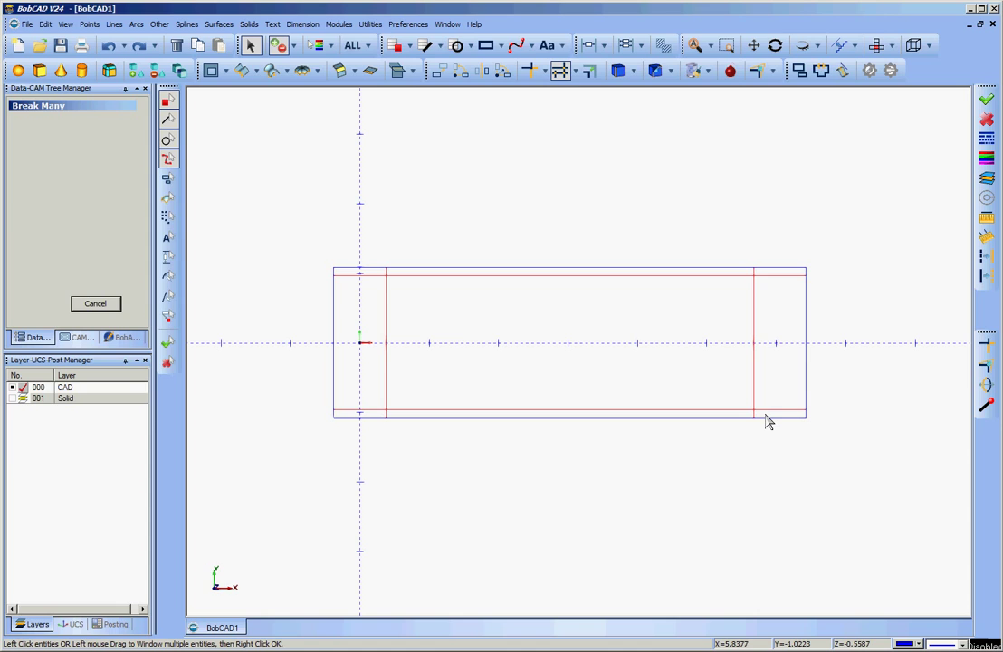
{"action": "right_click", "coordinate": [367, 168]}
{"action": "left_click", "coordinate": [385, 176]}
{"action": "left_click", "coordinate": [115, 304]}
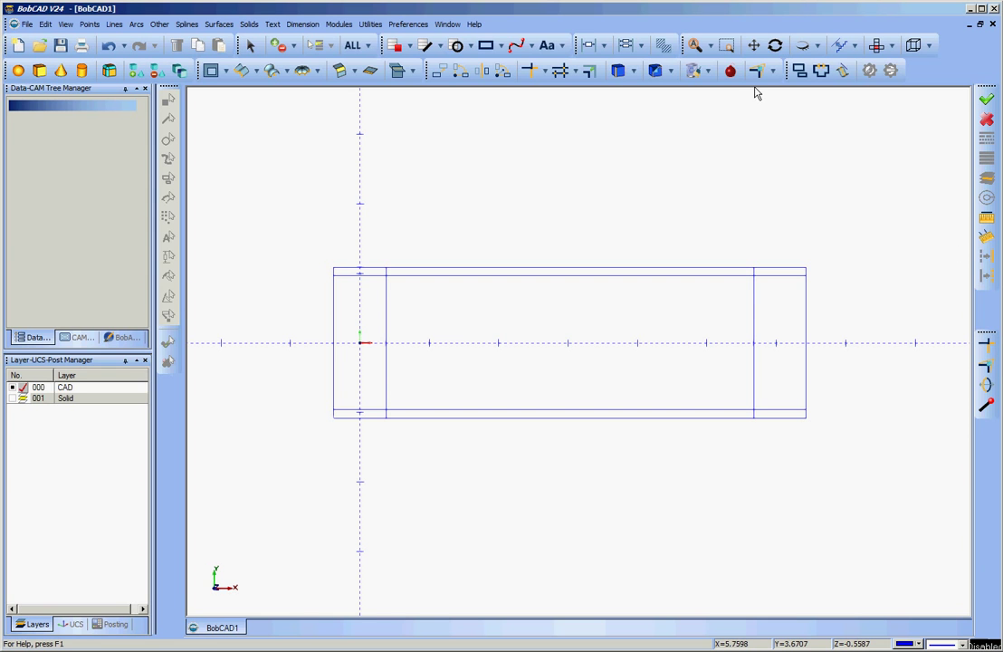
Step: Quick Trim the inner vertical lines and the overhanging ends at both sides
{"action": "left_click", "coordinate": [545, 72]}
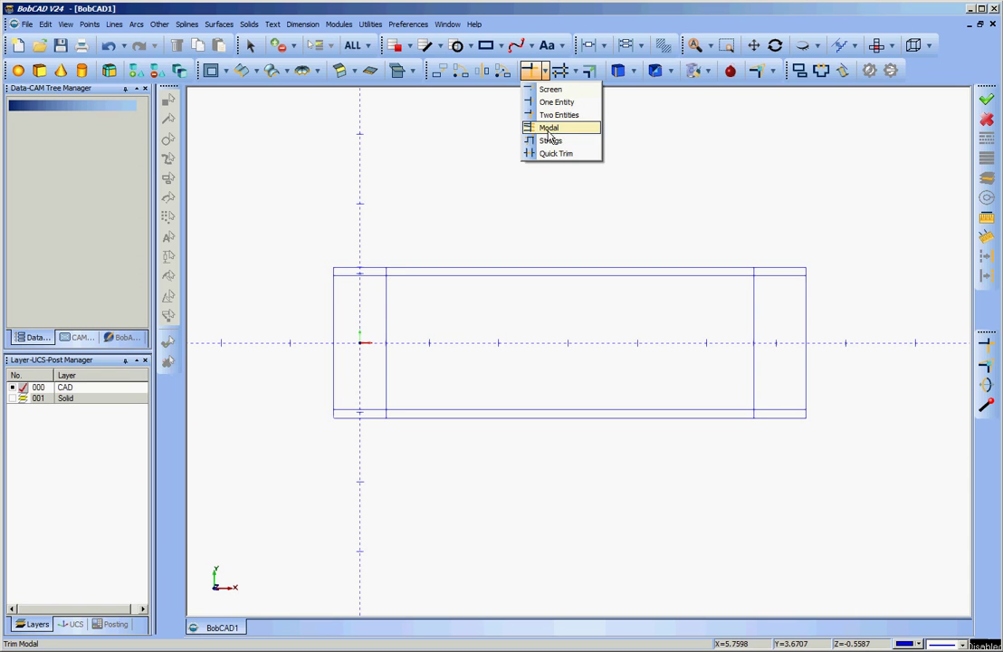
{"action": "left_click", "coordinate": [555, 153]}
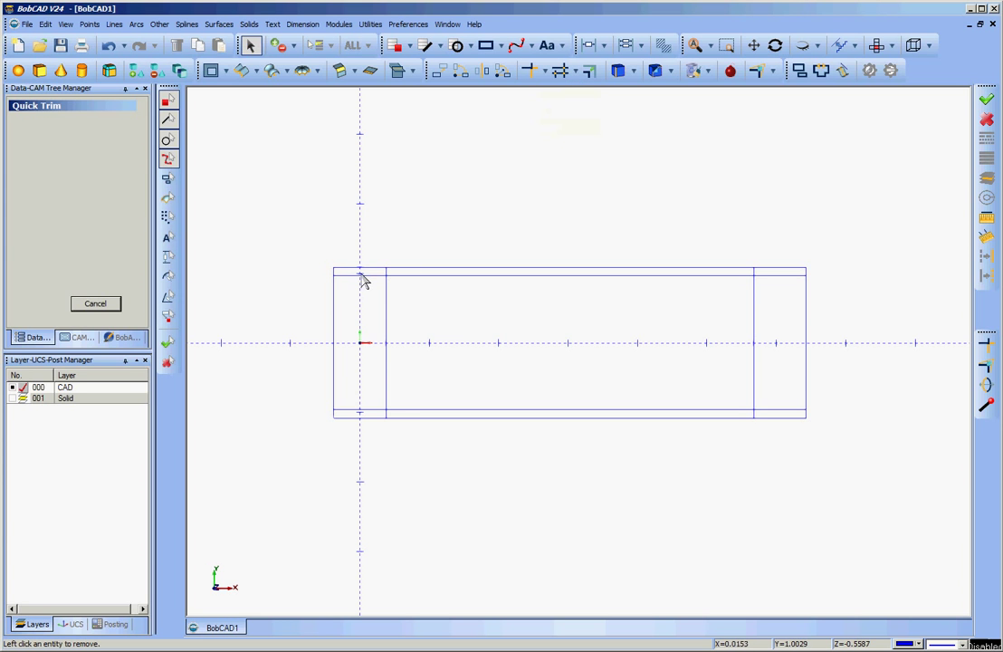
{"action": "left_click", "coordinate": [362, 274]}
{"action": "left_click", "coordinate": [387, 345]}
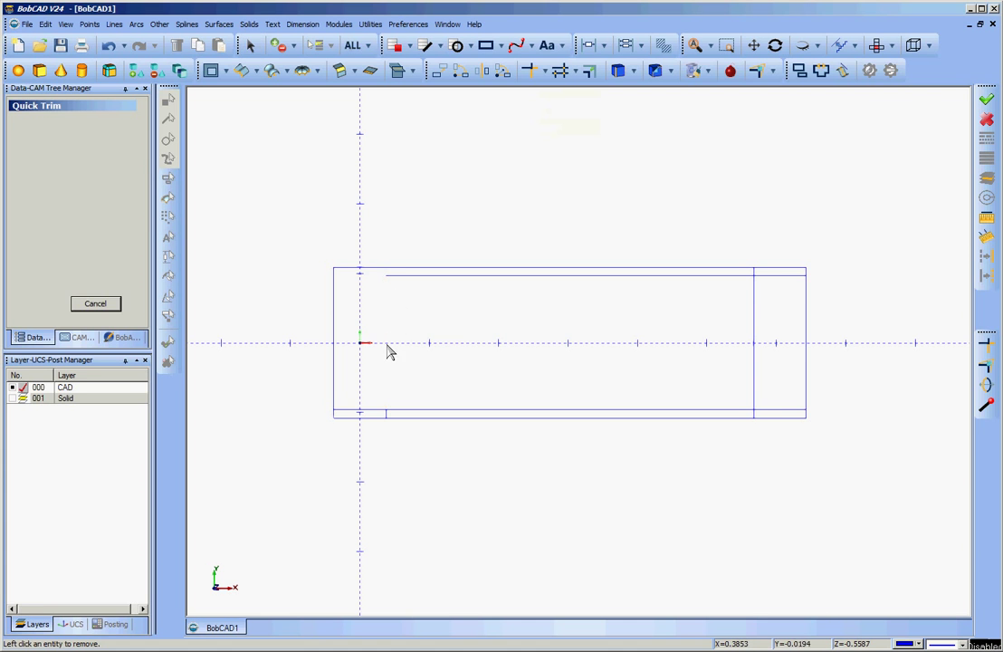
{"action": "left_click", "coordinate": [378, 414]}
{"action": "left_click", "coordinate": [767, 279]}
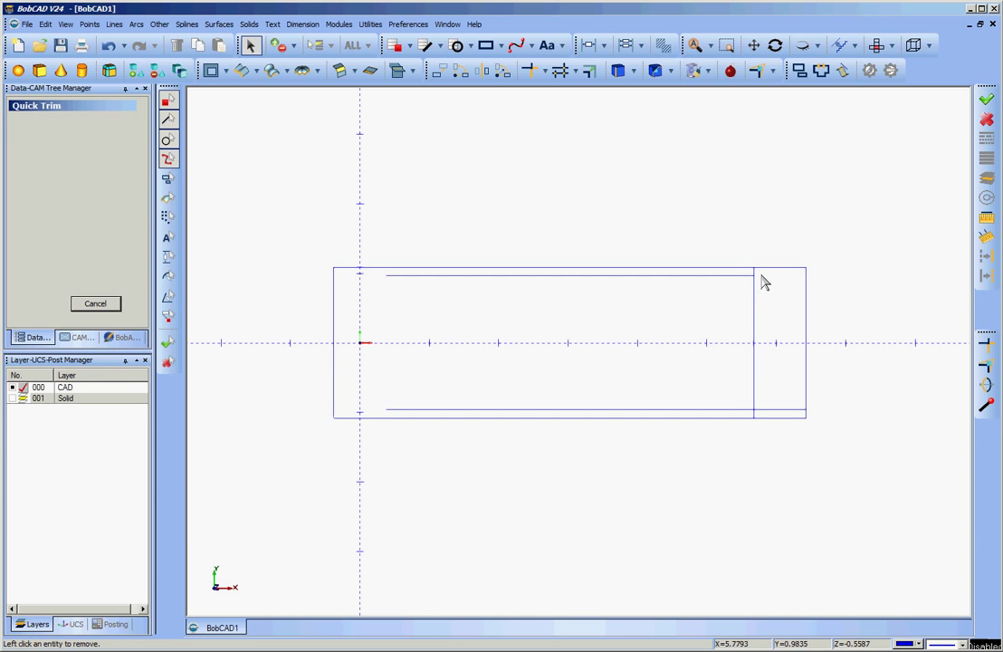
{"action": "left_click", "coordinate": [760, 396]}
{"action": "left_click", "coordinate": [764, 412]}
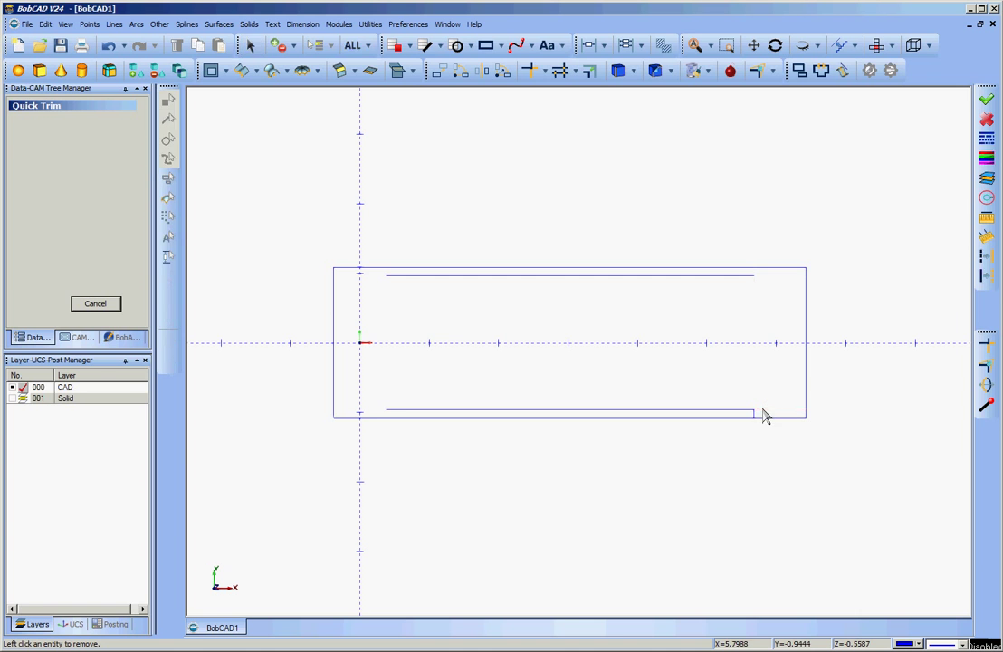
{"action": "left_click", "coordinate": [758, 419]}
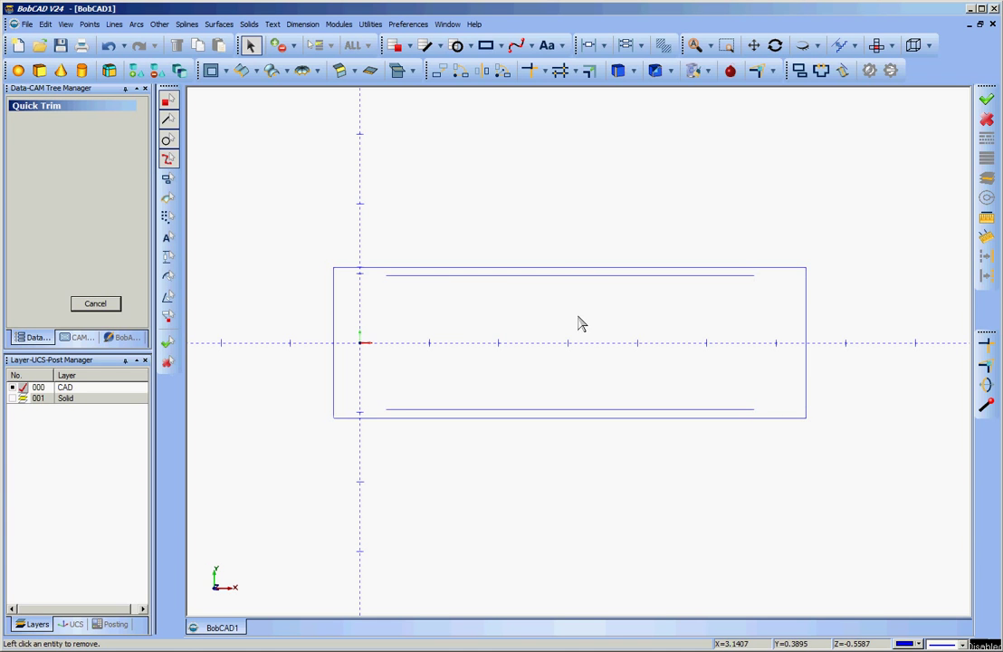
{"action": "left_click", "coordinate": [987, 405]}
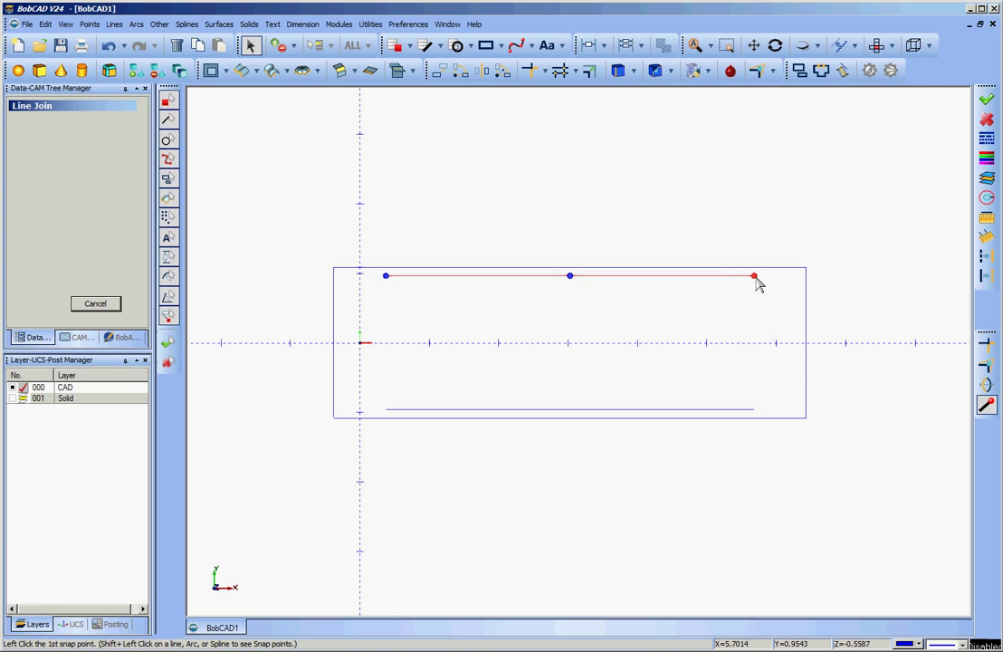
Step: Draw angled lines from each inner line's ends to the four outer rectangle corners
{"action": "left_click", "coordinate": [756, 277]}
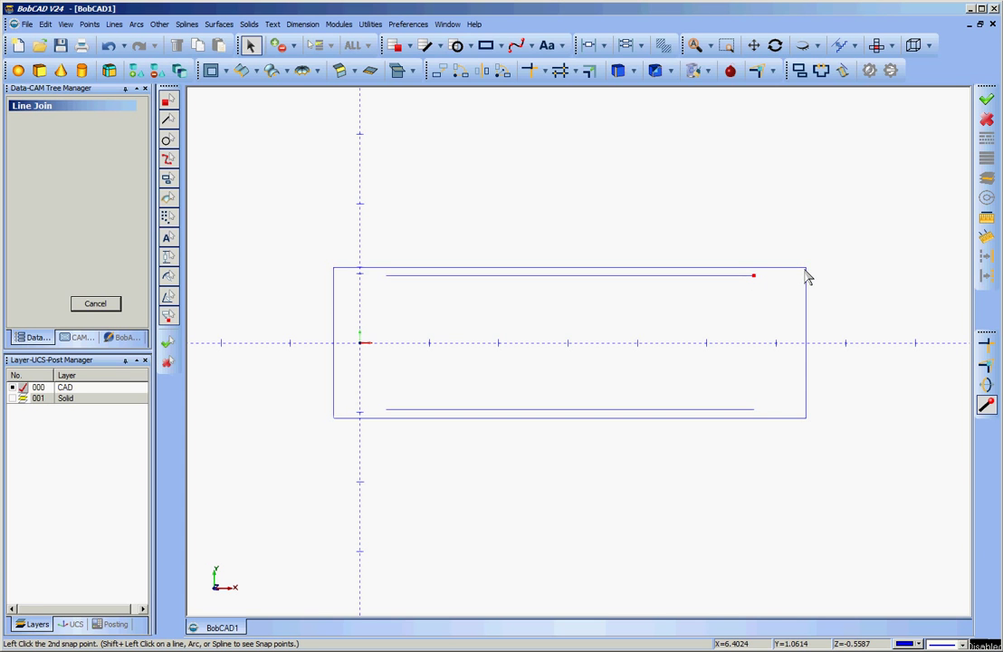
{"action": "left_click", "coordinate": [808, 274]}
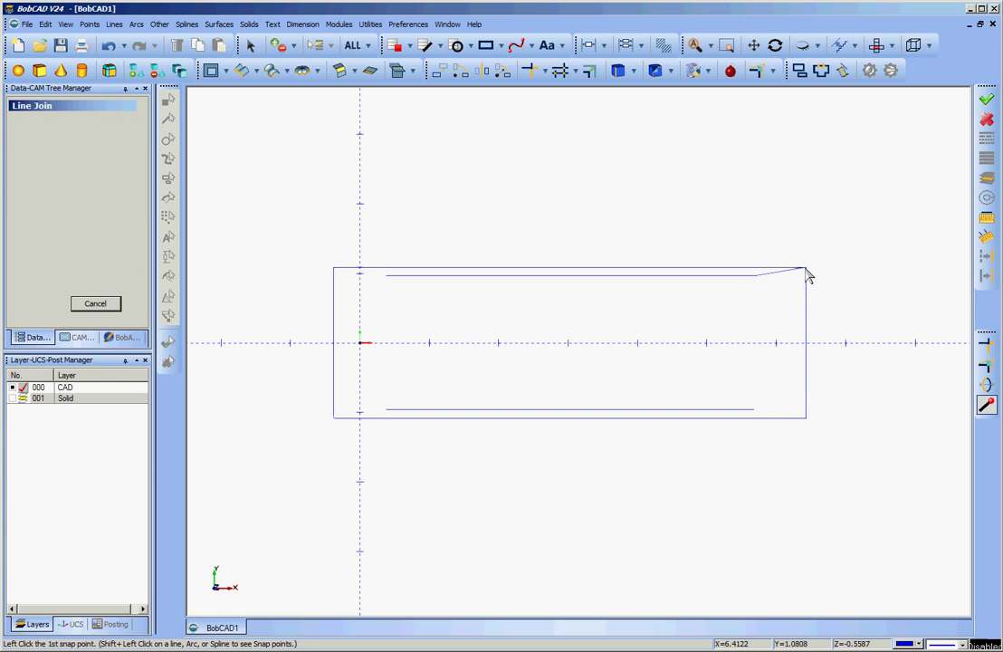
{"action": "left_click", "coordinate": [754, 412]}
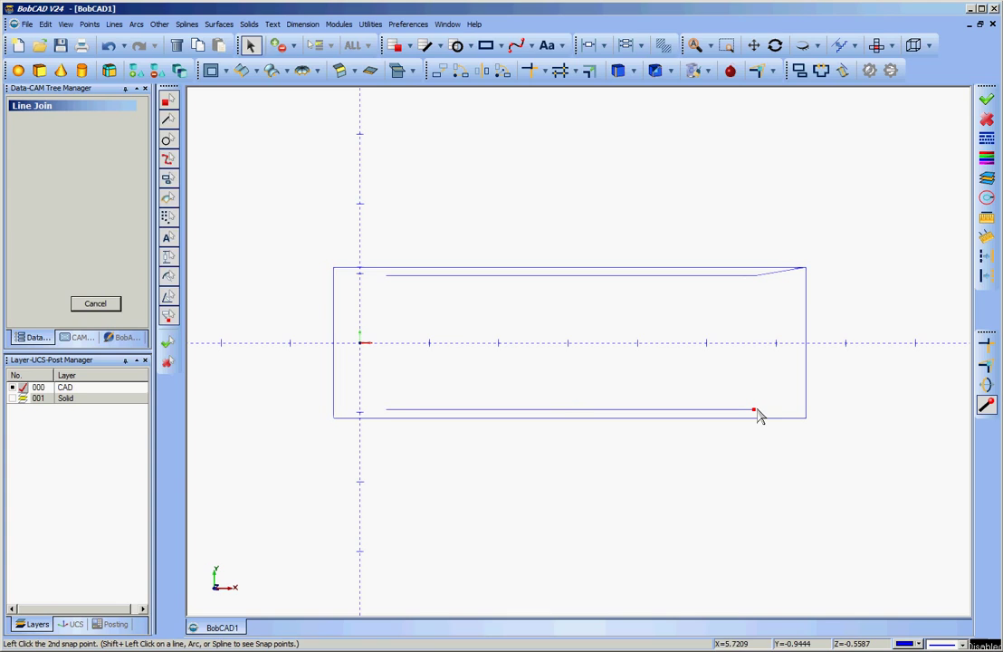
{"action": "left_click", "coordinate": [806, 419]}
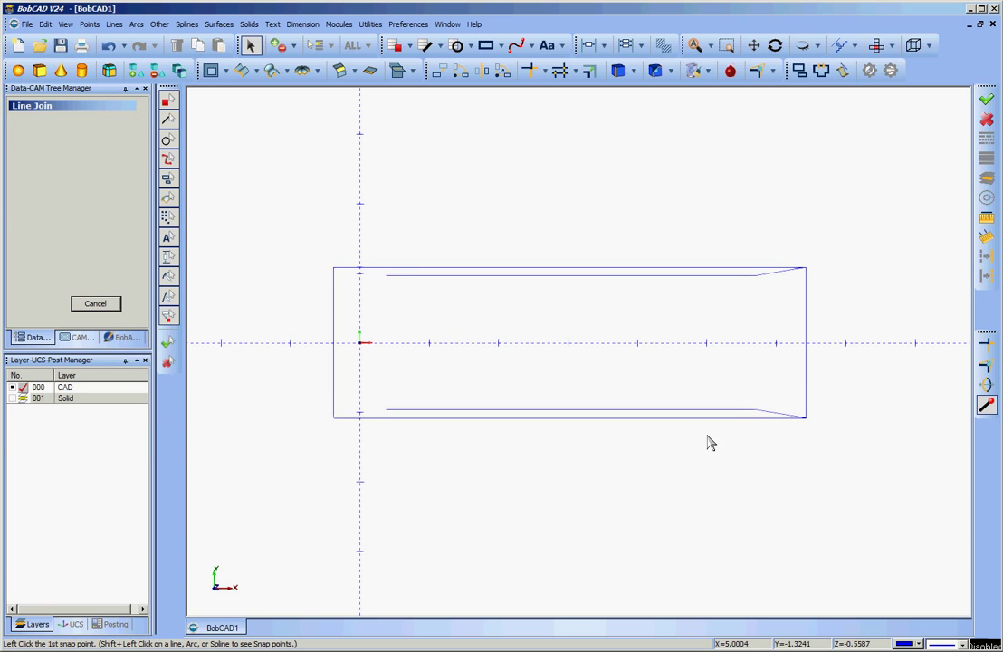
{"action": "left_click", "coordinate": [386, 277]}
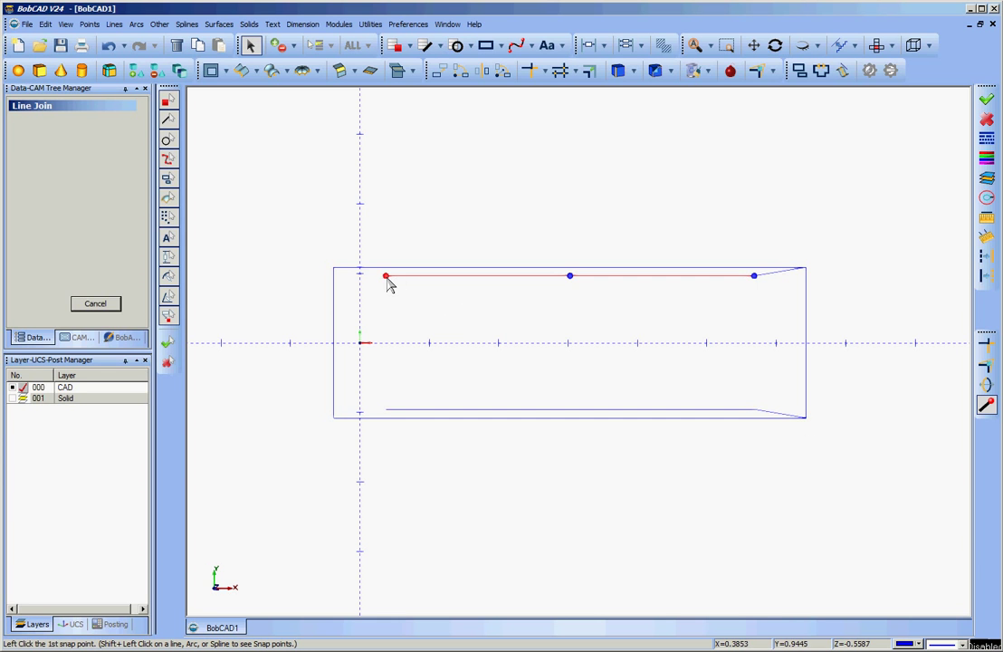
{"action": "left_click", "coordinate": [337, 271]}
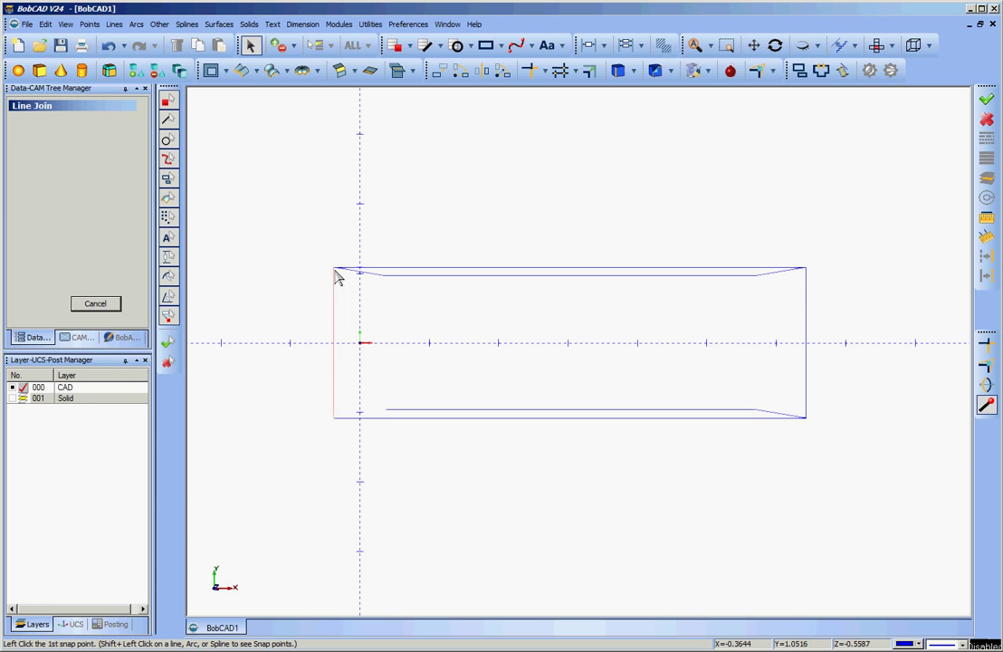
{"action": "left_click", "coordinate": [387, 410]}
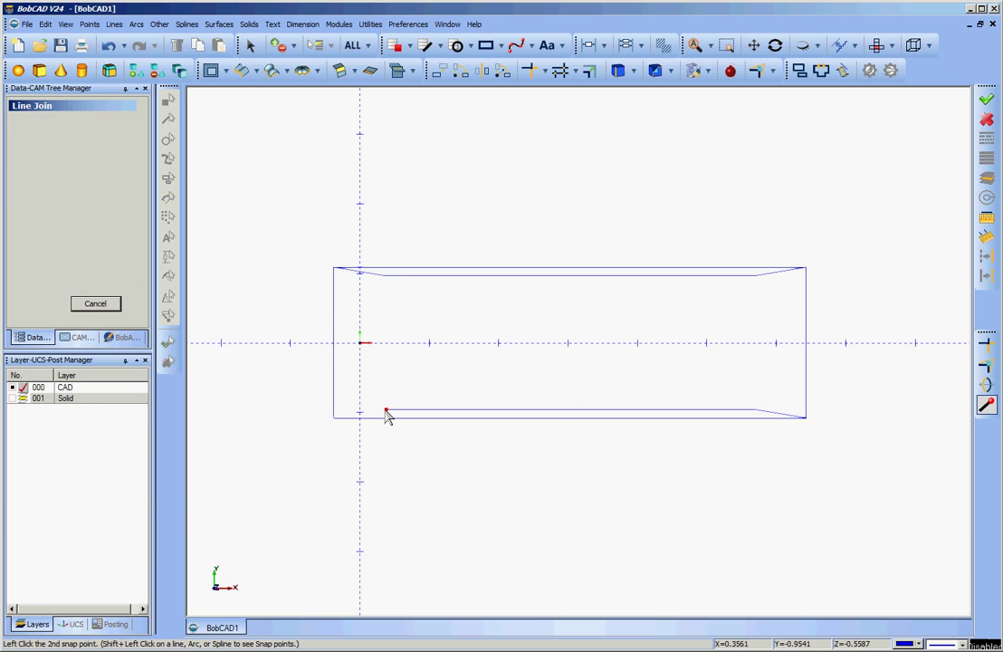
{"action": "left_click", "coordinate": [336, 418]}
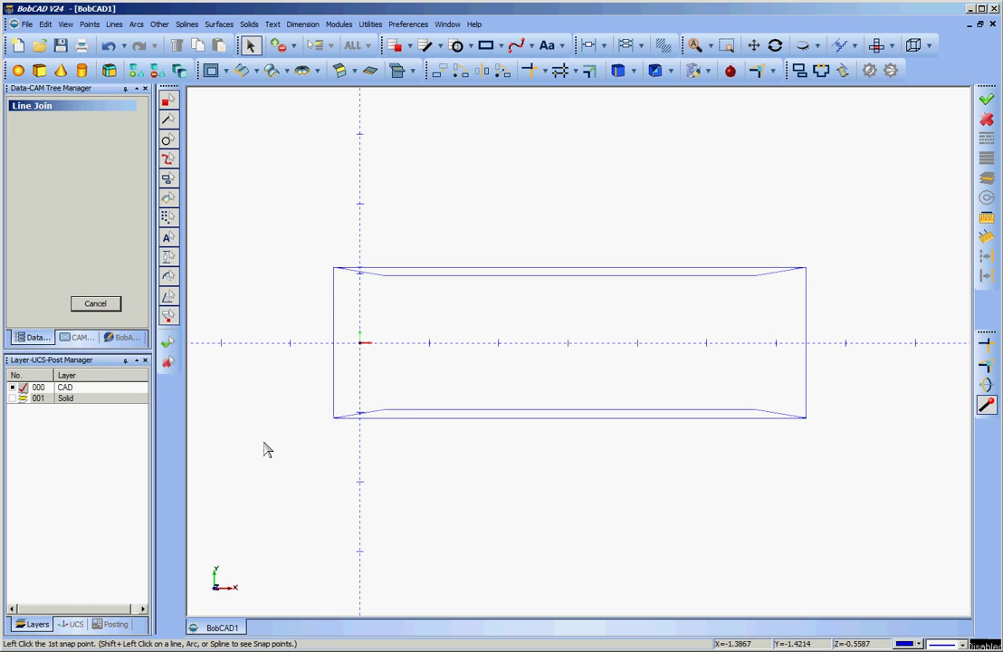
{"action": "left_click", "coordinate": [95, 305]}
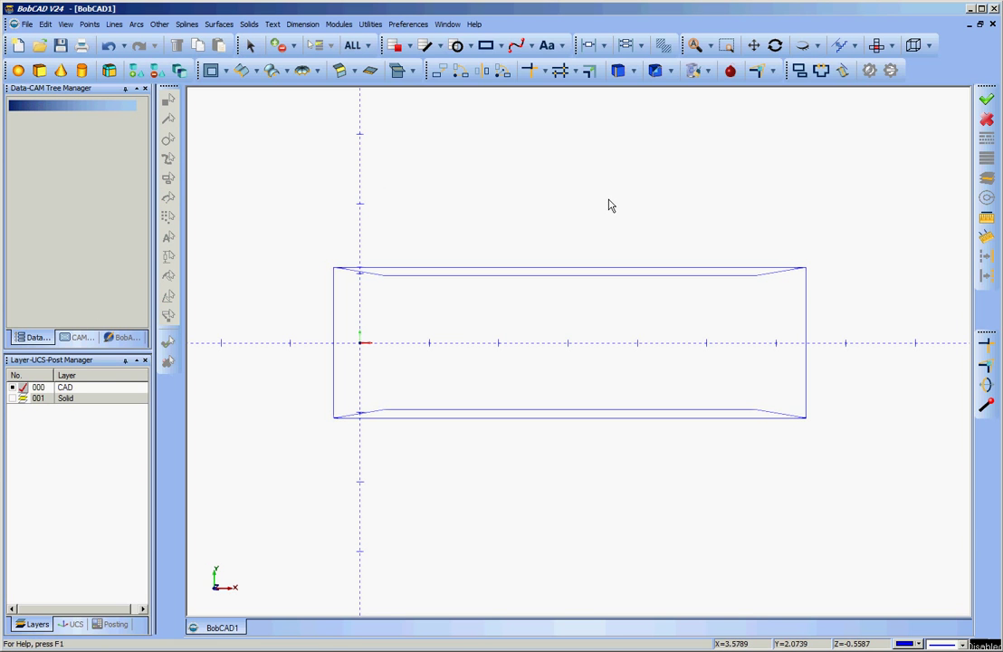
Step: Quick Trim away the outer rectangle's top and bottom edges
{"action": "left_click", "coordinate": [546, 72]}
{"action": "left_click", "coordinate": [559, 154]}
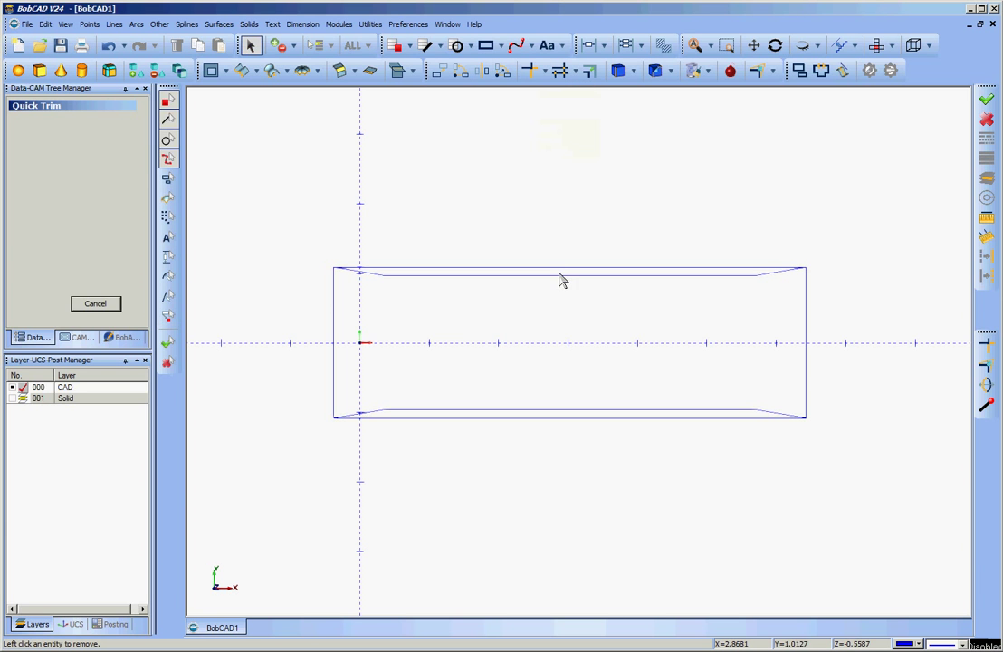
{"action": "left_click", "coordinate": [559, 272]}
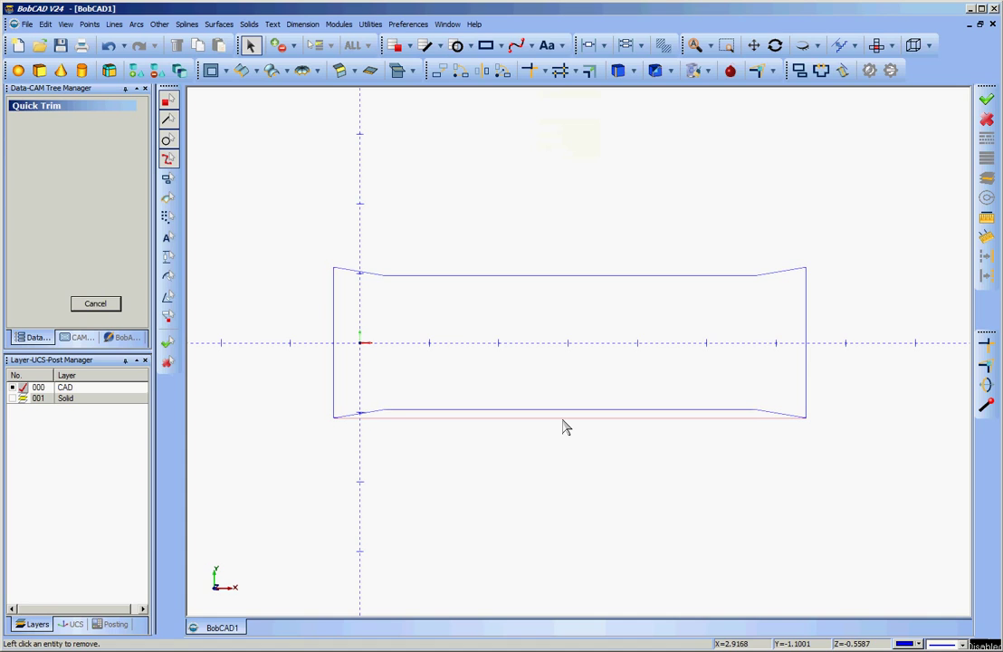
{"action": "left_click", "coordinate": [565, 424]}
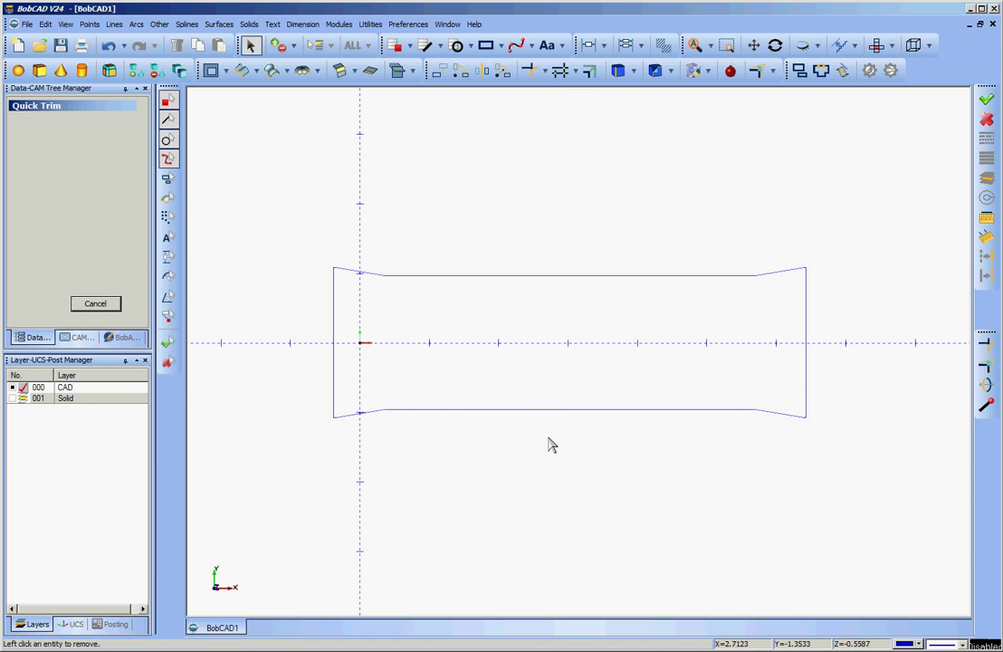
{"action": "left_click", "coordinate": [95, 306]}
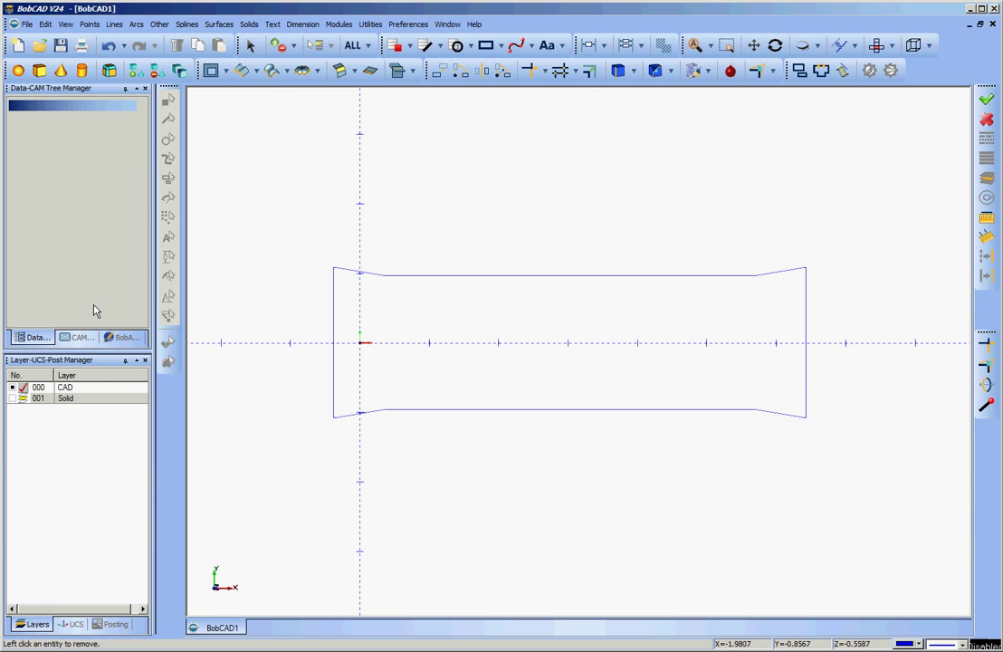
Step: Fillet the two top corners between the slanted ends and top edge at radius 0.75
{"action": "left_click", "coordinate": [136, 24]}
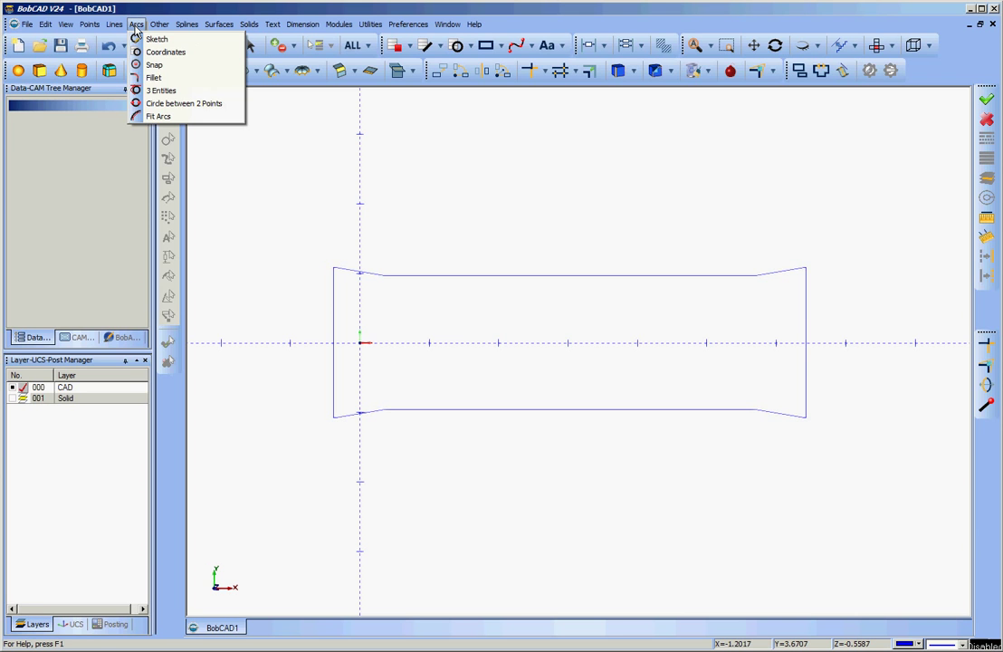
{"action": "left_click", "coordinate": [153, 80]}
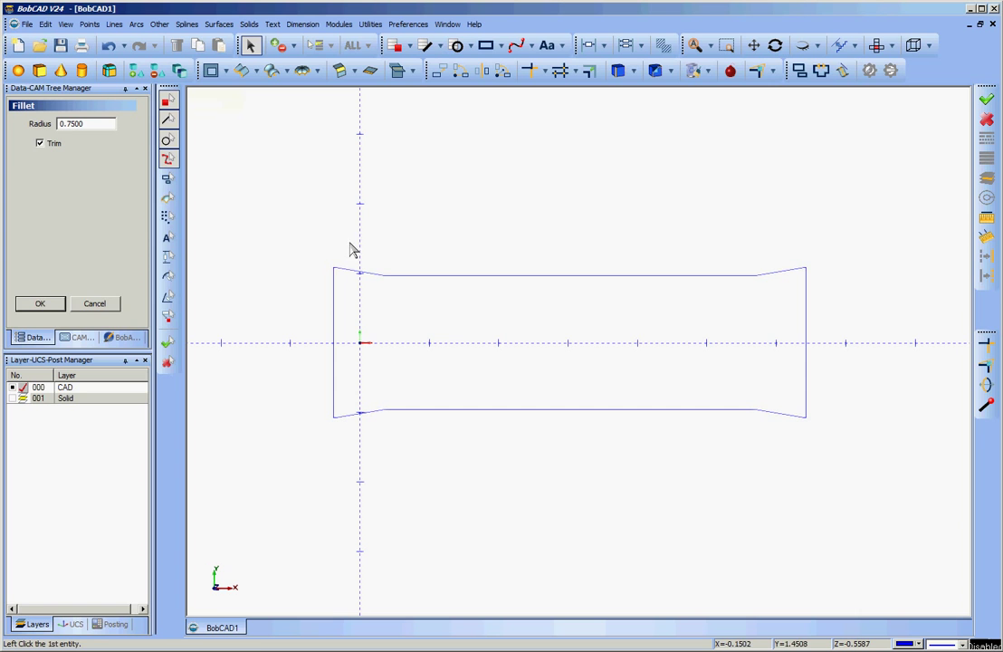
{"action": "left_click", "coordinate": [362, 272]}
{"action": "left_click", "coordinate": [414, 277]}
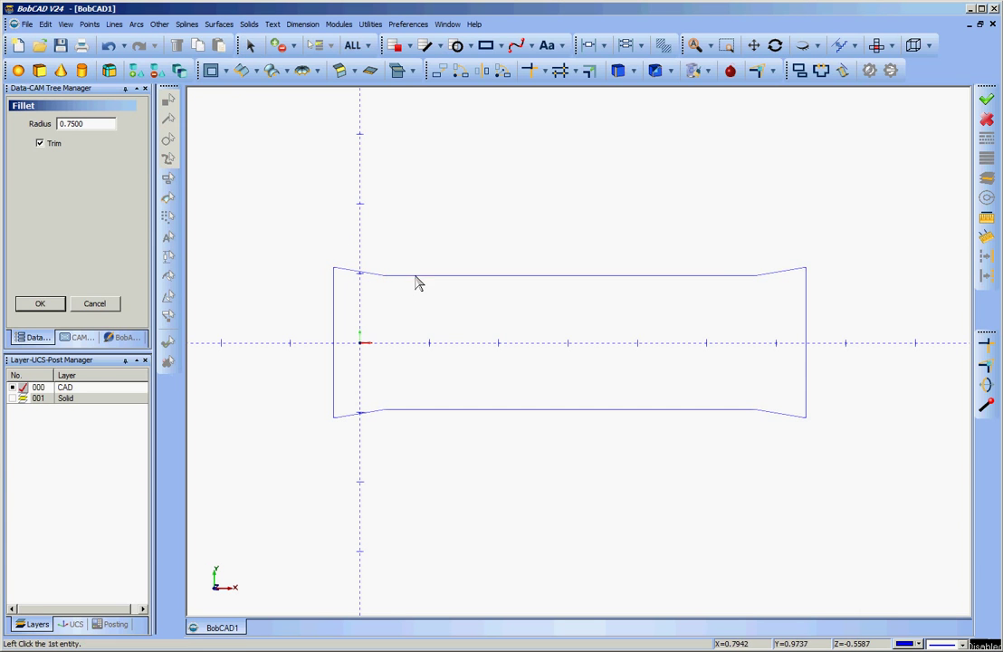
{"action": "left_click", "coordinate": [725, 275]}
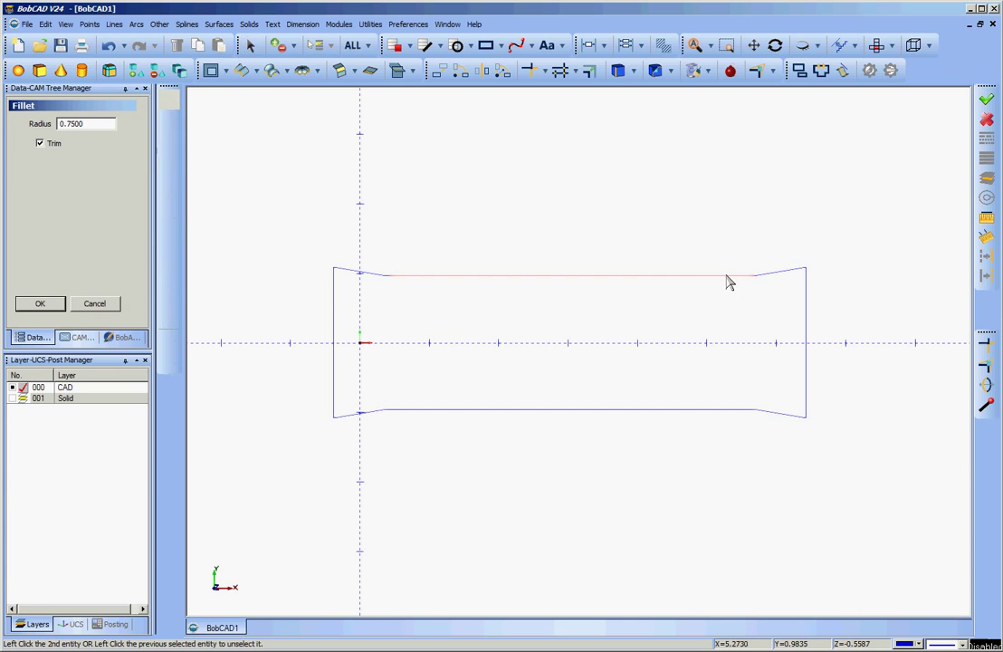
{"action": "left_click", "coordinate": [772, 272]}
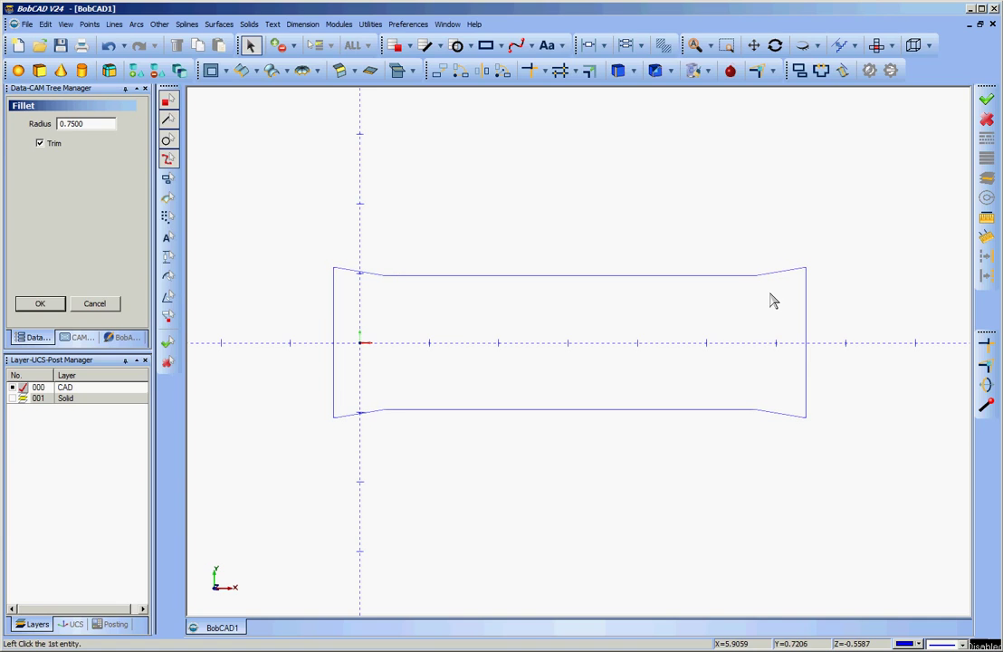
Step: Fillet the two bottom corners between the slanted ends and bottom edge at radius 0.75
{"action": "left_click", "coordinate": [373, 415]}
{"action": "left_click", "coordinate": [403, 415]}
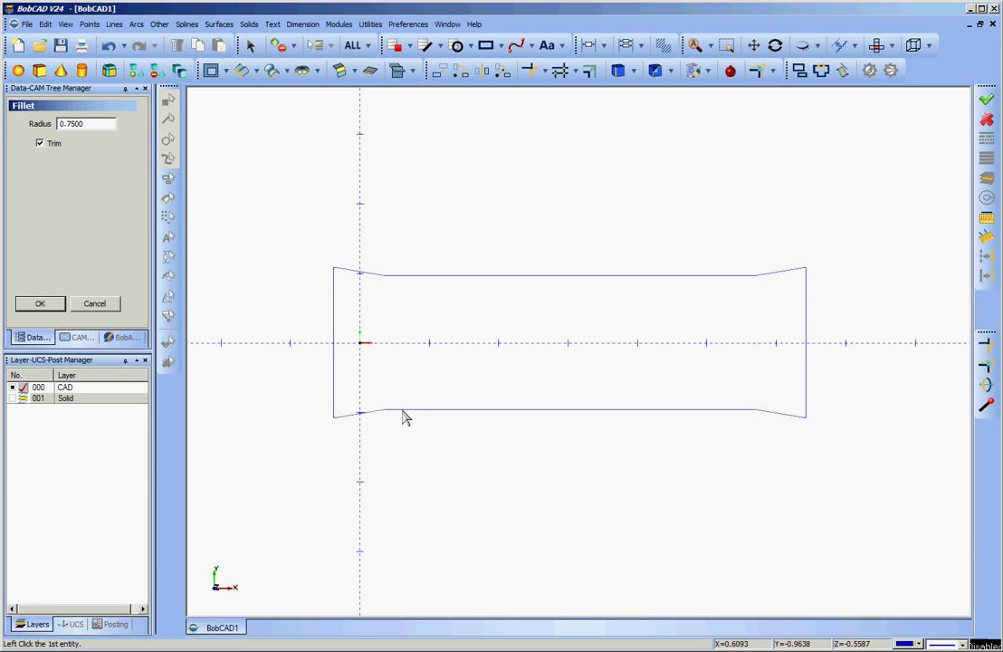
{"action": "left_click", "coordinate": [743, 418]}
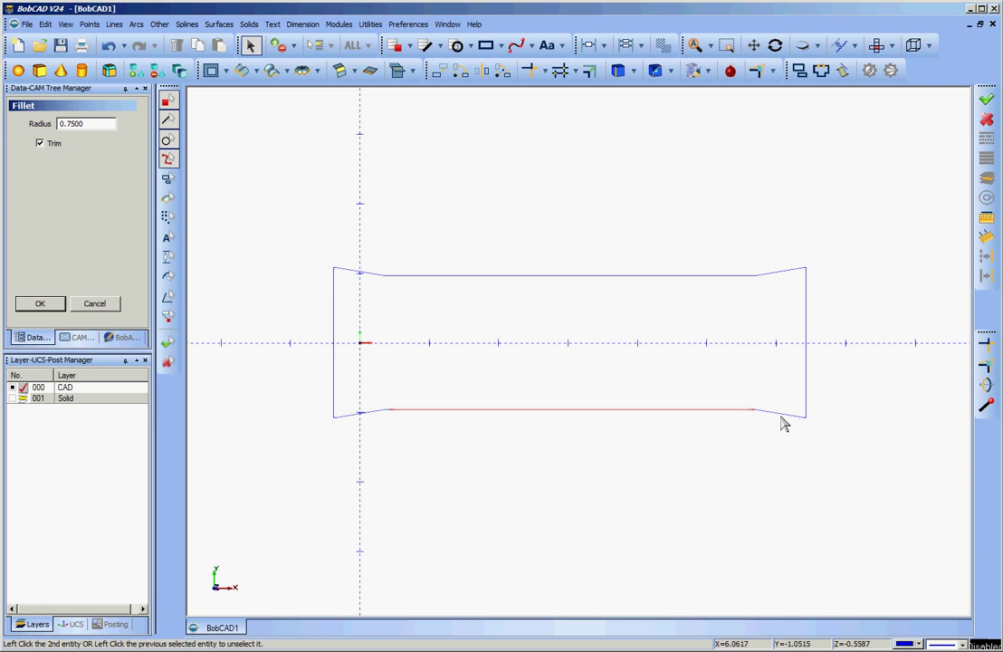
{"action": "left_click", "coordinate": [782, 417]}
{"action": "middle_click_drag", "start_coordinate": [767, 477], "coordinate": [738, 465]}
{"action": "scroll", "coordinate": [676, 432], "scroll_direction": "up", "scroll_amount": 3}
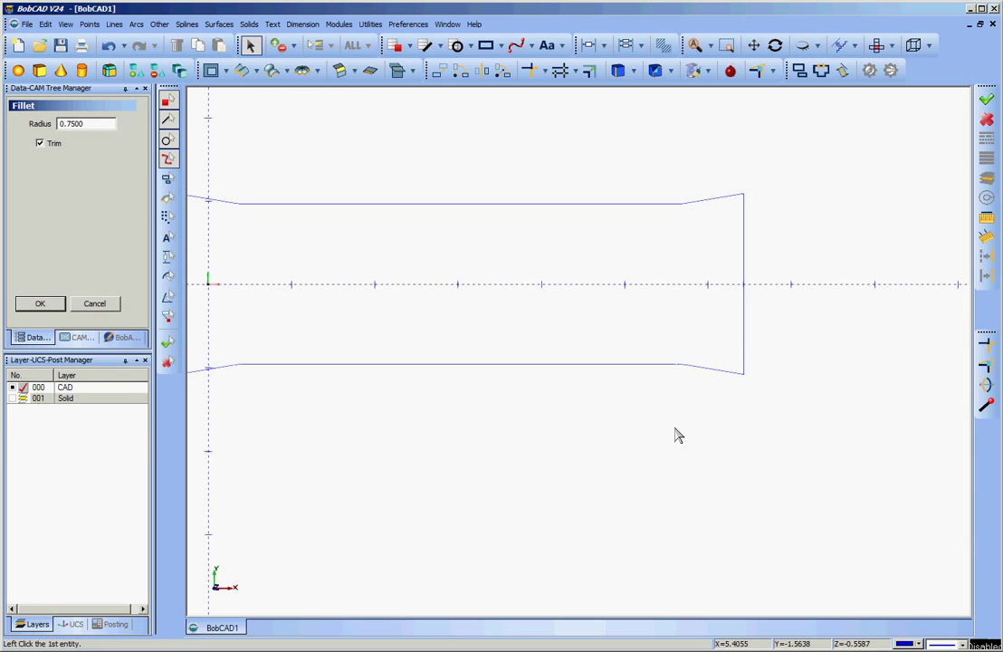
{"action": "scroll", "coordinate": [705, 440], "scroll_direction": "down", "scroll_amount": 6}
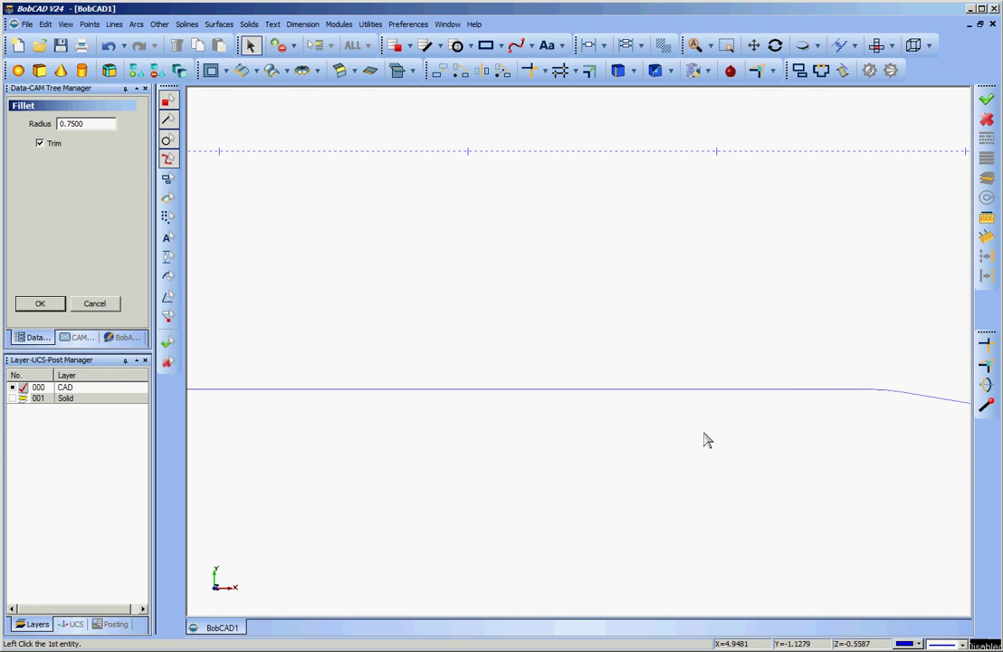
{"action": "middle_click_drag", "start_coordinate": [615, 427], "coordinate": [700, 421]}
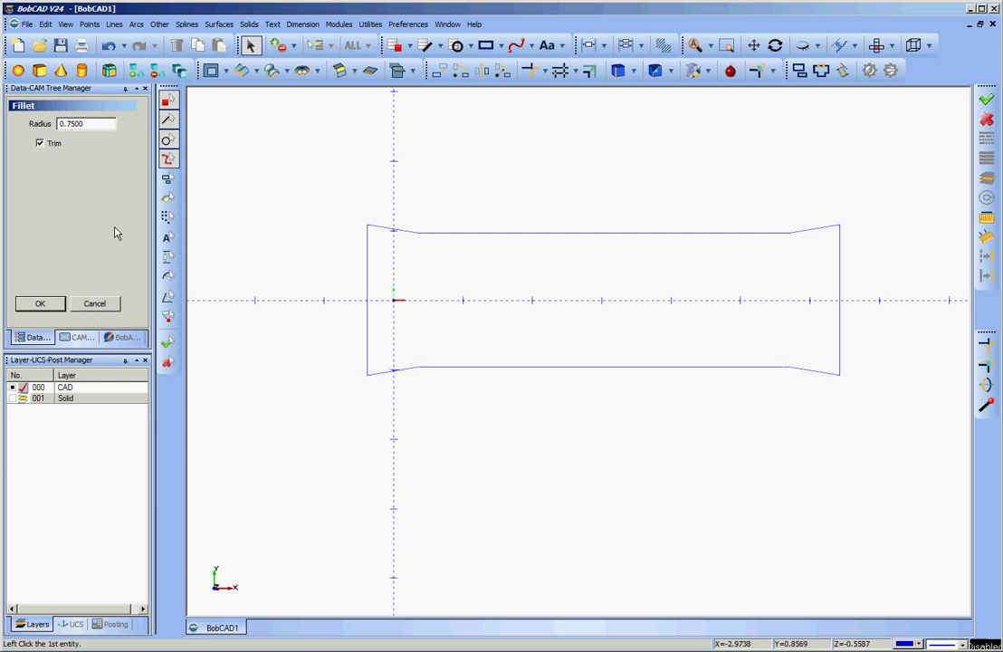
{"action": "left_click", "coordinate": [94, 305]}
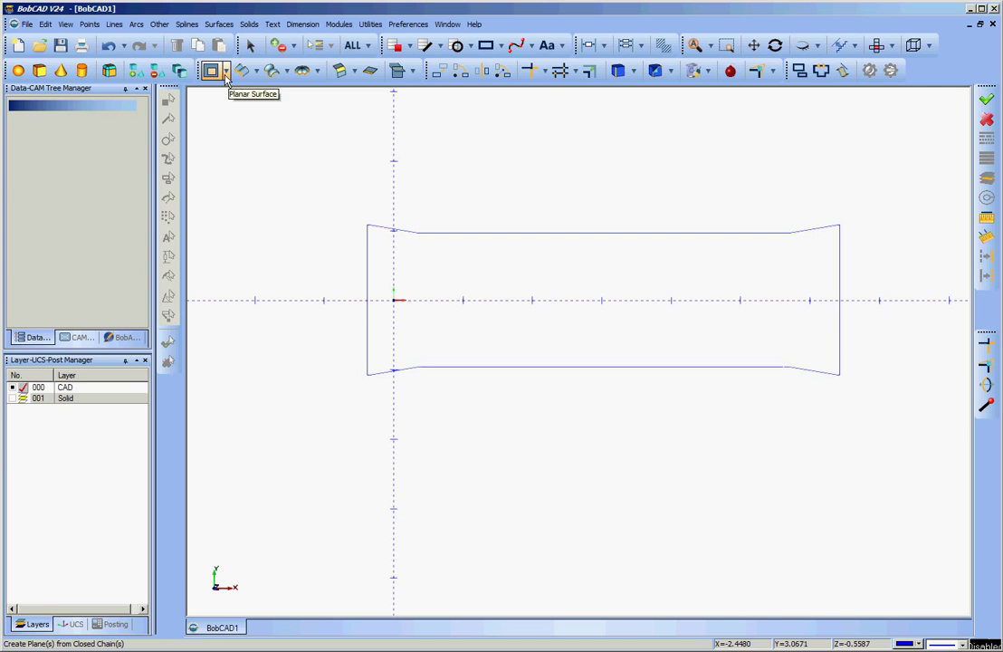
Step: Create a Plane planar surface from the closed tapered profile
{"action": "left_click", "coordinate": [226, 72]}
{"action": "left_click", "coordinate": [224, 90]}
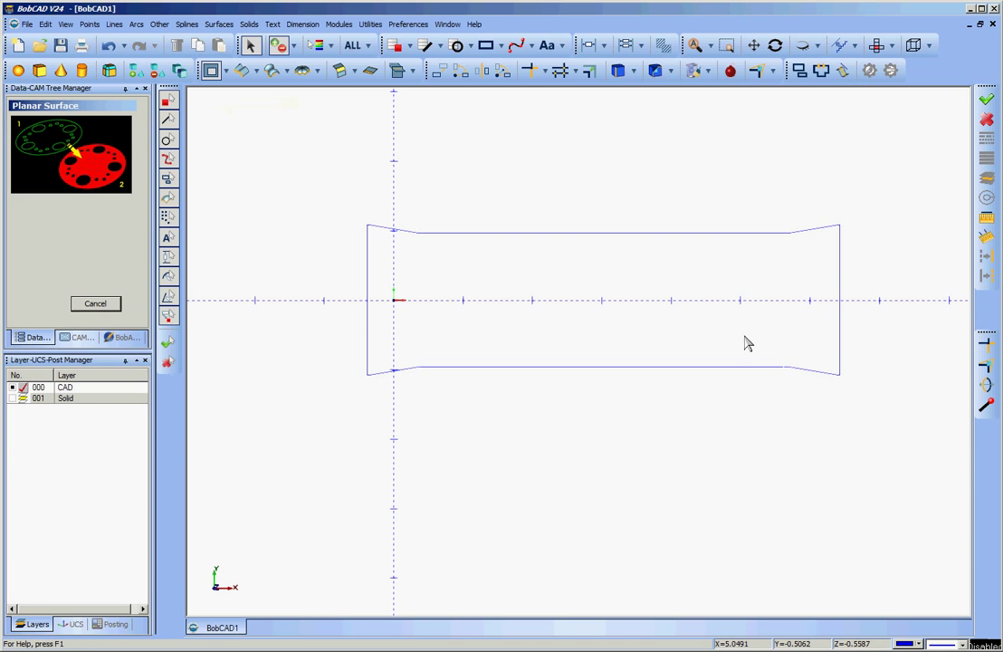
{"action": "left_click", "coordinate": [838, 233]}
{"action": "right_click", "coordinate": [723, 144]}
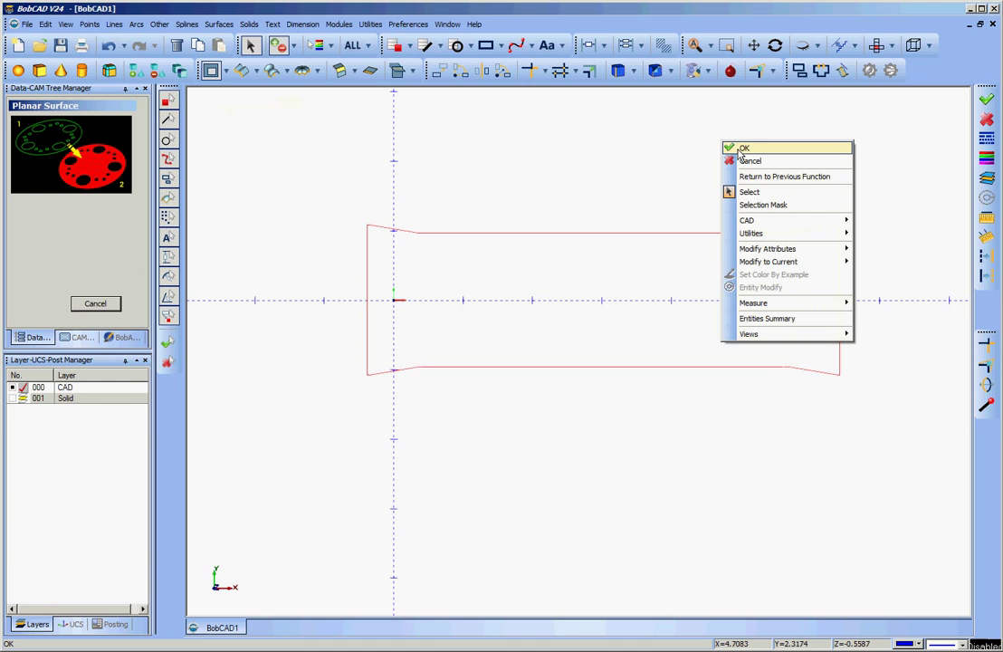
{"action": "left_click", "coordinate": [741, 149]}
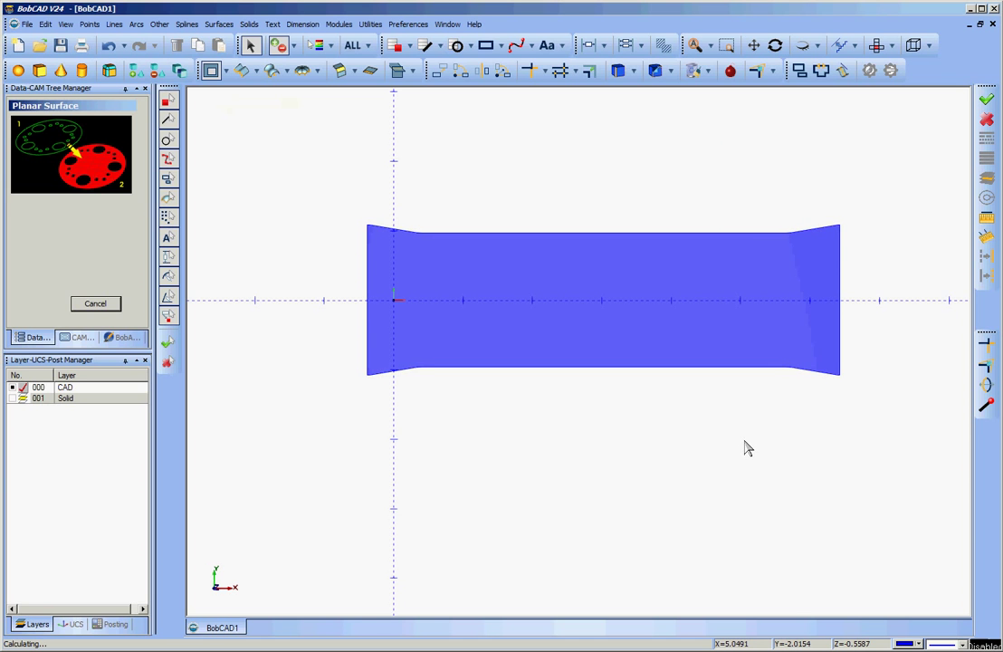
{"action": "middle_click_drag", "start_coordinate": [748, 447], "coordinate": [650, 421]}
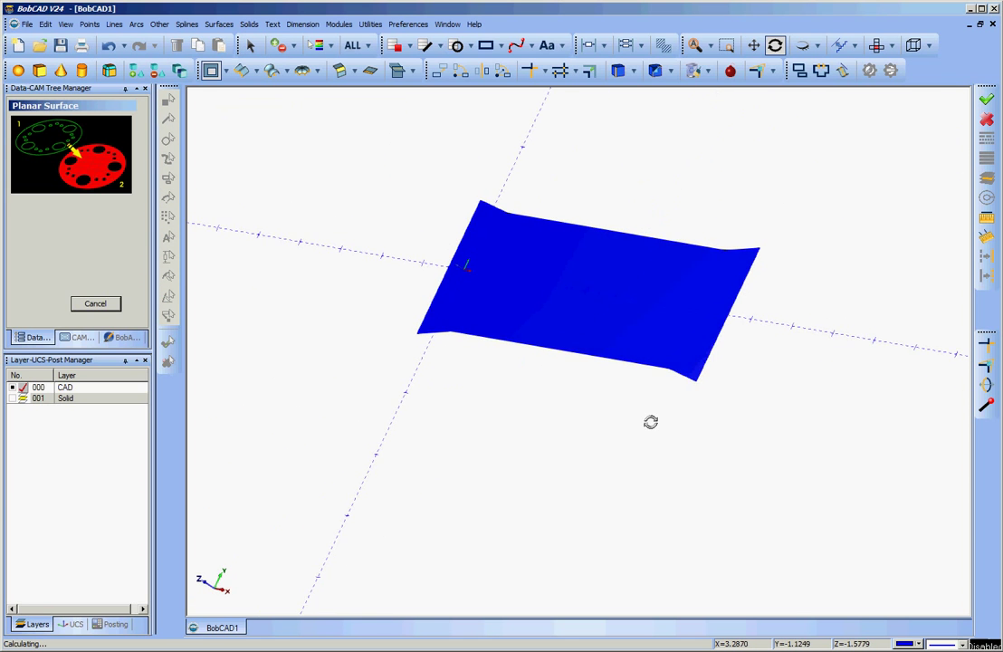
{"action": "left_click", "coordinate": [110, 306]}
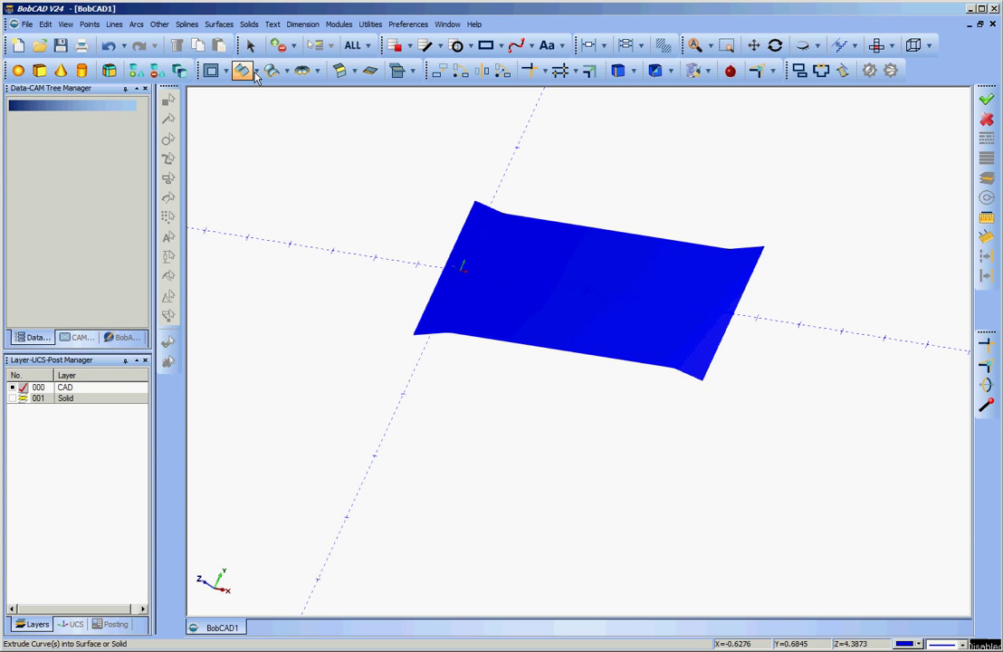
Step: Extrude Surface the tapered plane by -0.375 Along Z-Axis with caps into a slab
{"action": "left_click", "coordinate": [256, 72]}
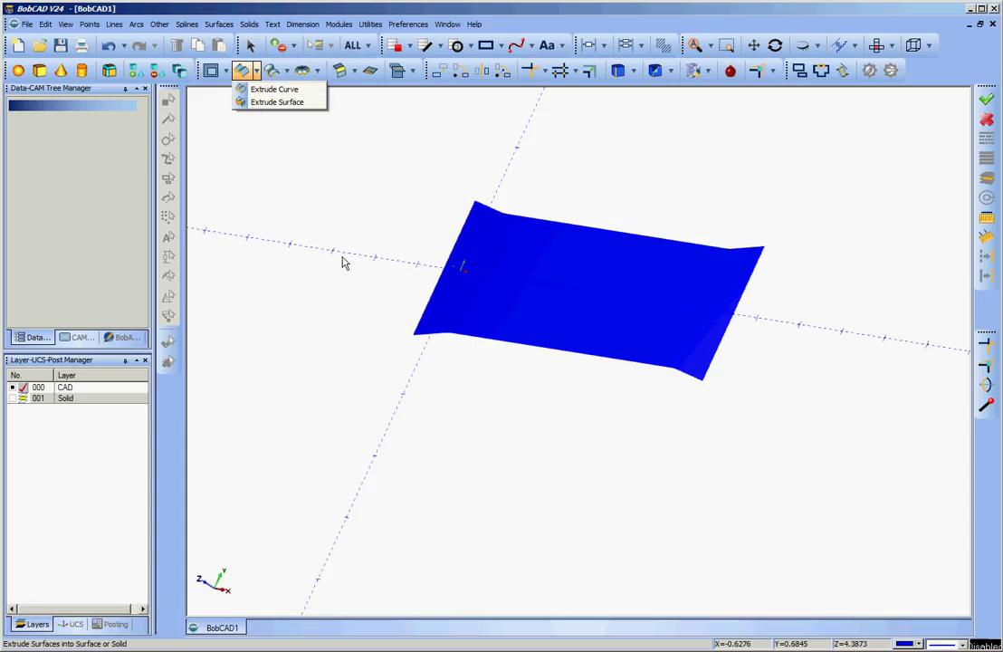
{"action": "left_click", "coordinate": [277, 103]}
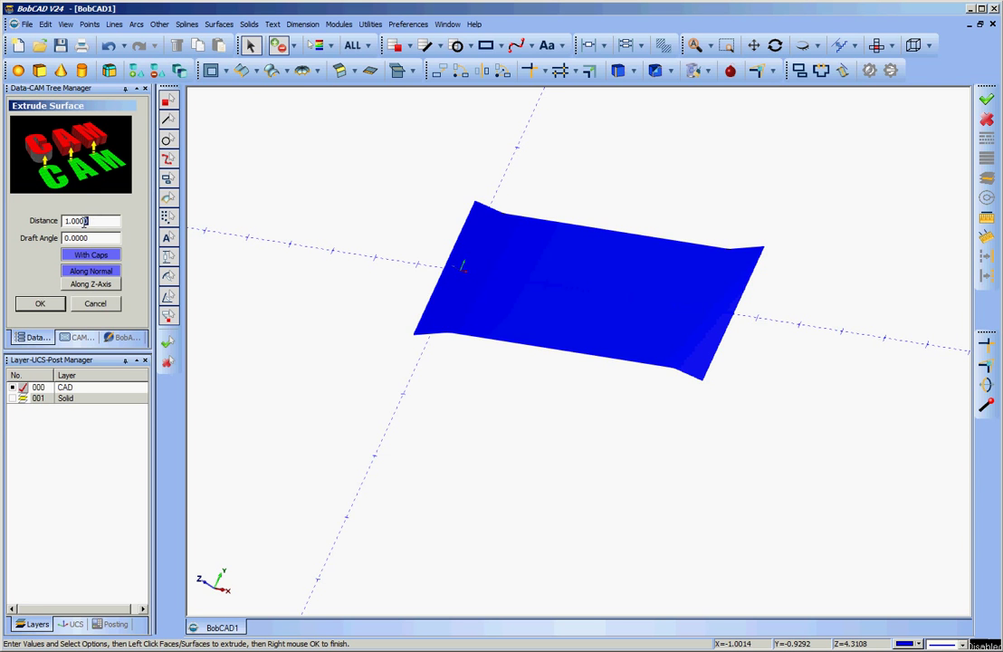
{"action": "left_click_drag", "start_coordinate": [86, 221], "coordinate": [40, 221]}
{"action": "key", "text": "BackSpace"}
{"action": "left_click", "coordinate": [99, 285]}
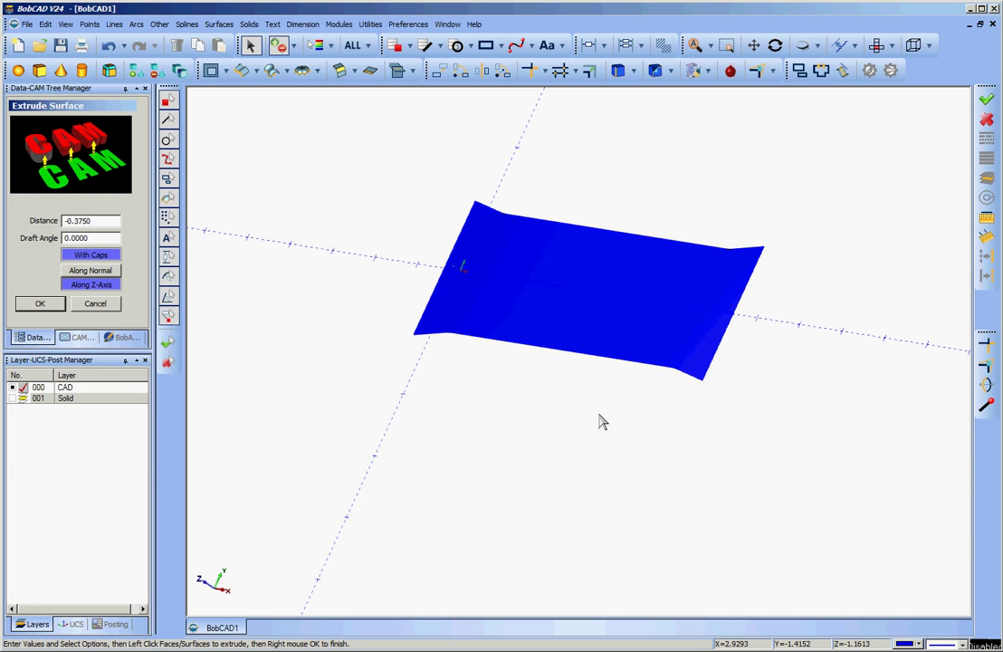
{"action": "left_click", "coordinate": [614, 317]}
{"action": "right_click", "coordinate": [490, 431]}
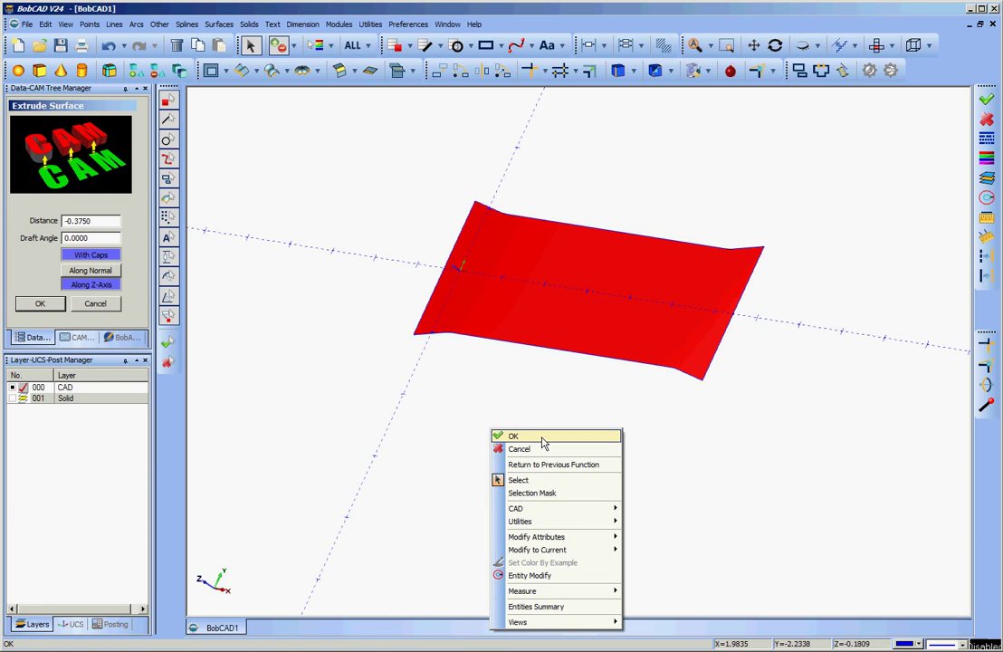
{"action": "left_click", "coordinate": [545, 438]}
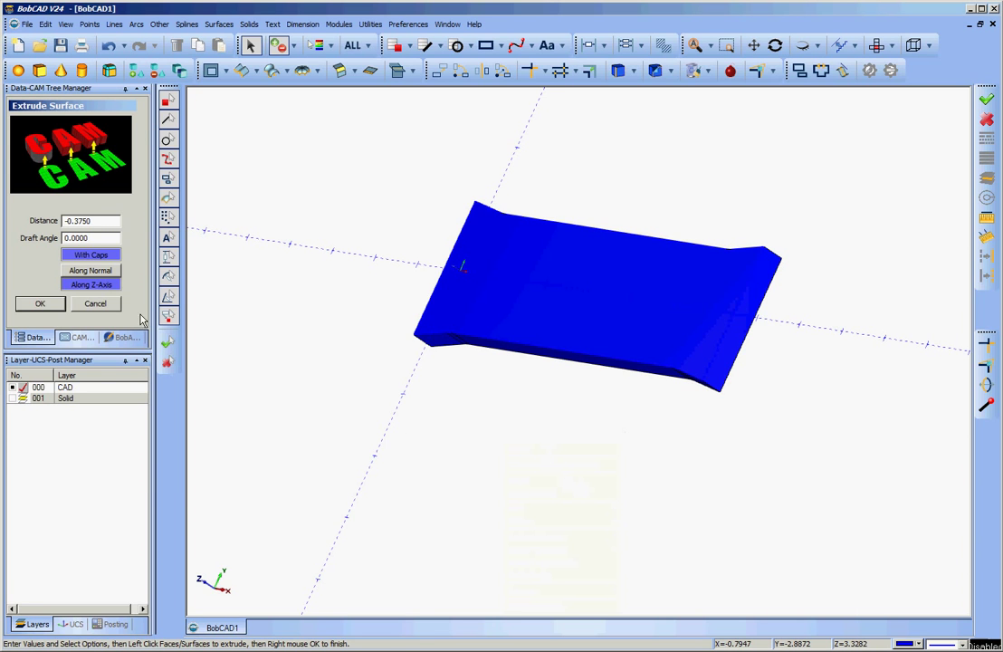
{"action": "left_click", "coordinate": [95, 305]}
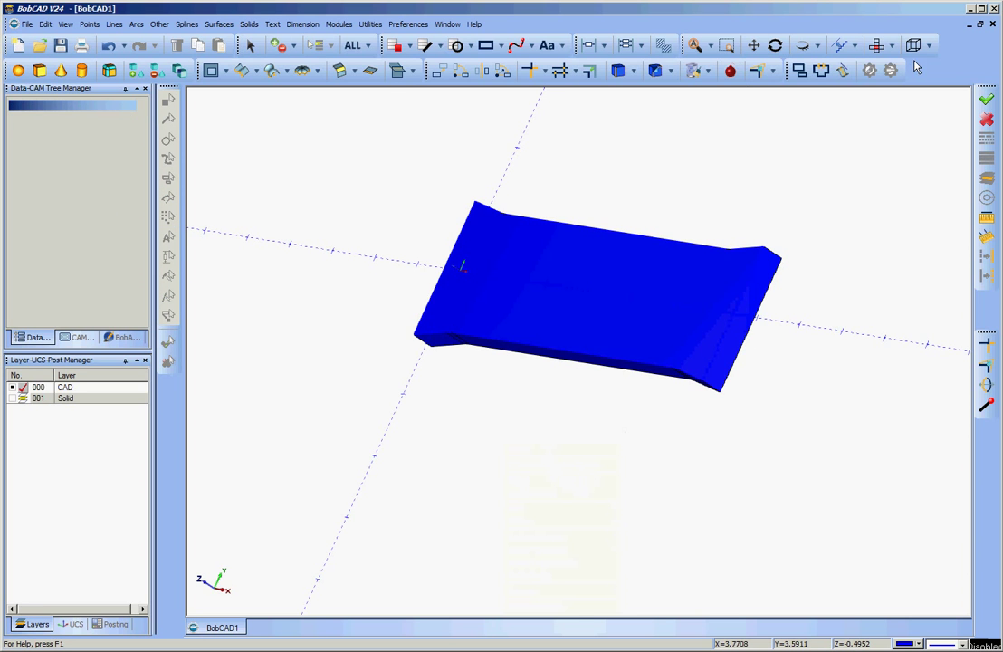
Step: Start a 0.2 constant-radius solid fillet and pick the long left side edge and its lower segment
{"action": "left_click", "coordinate": [877, 47]}
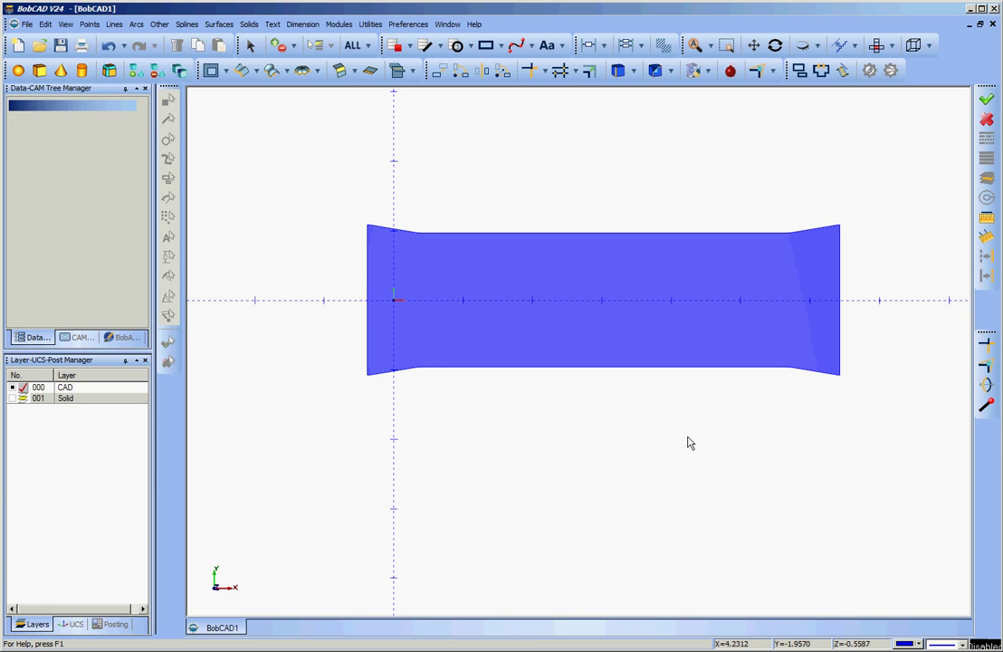
{"action": "middle_click_drag", "start_coordinate": [688, 442], "coordinate": [608, 366]}
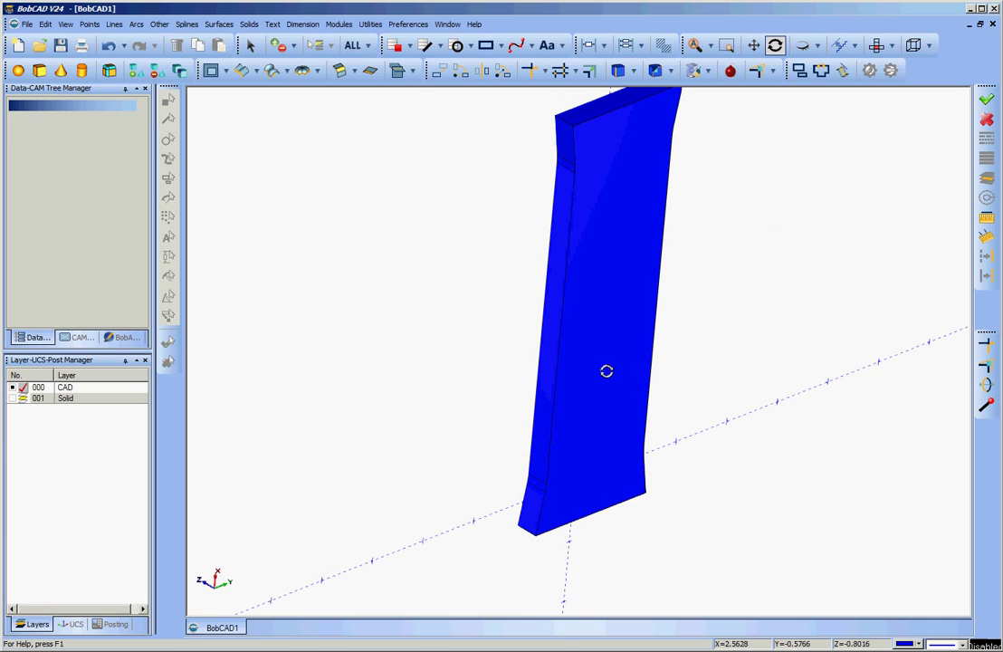
{"action": "key", "text": "Escape"}
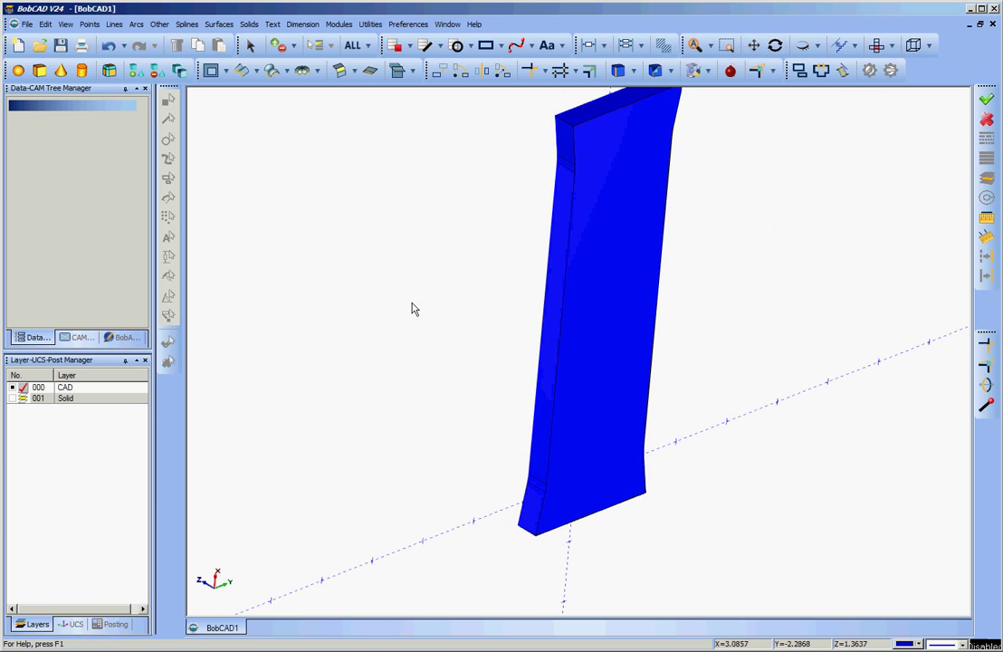
{"action": "left_click", "coordinate": [246, 24]}
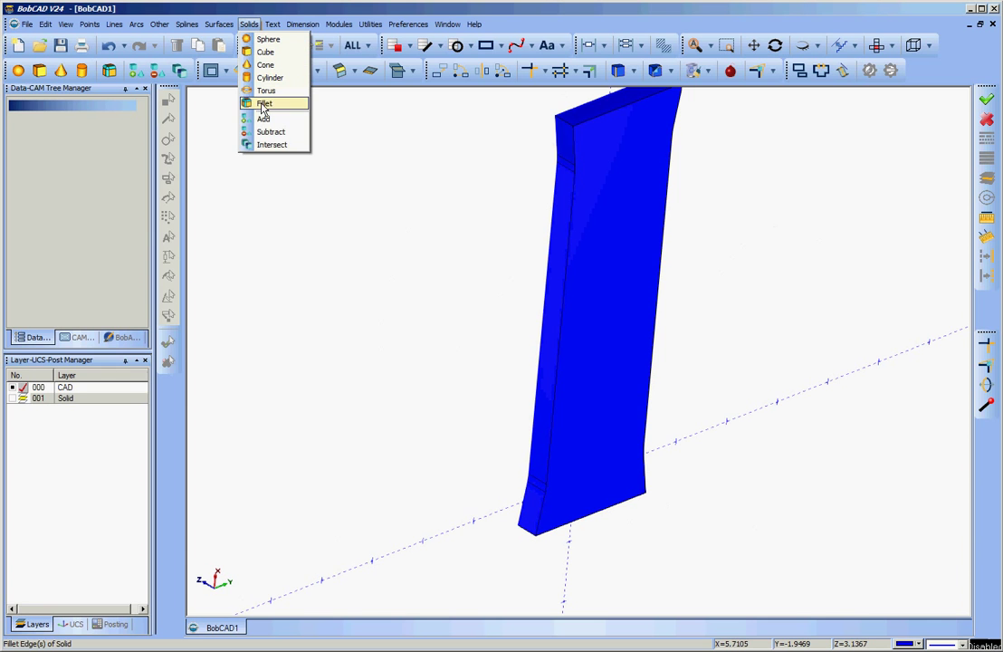
{"action": "left_click", "coordinate": [228, 95]}
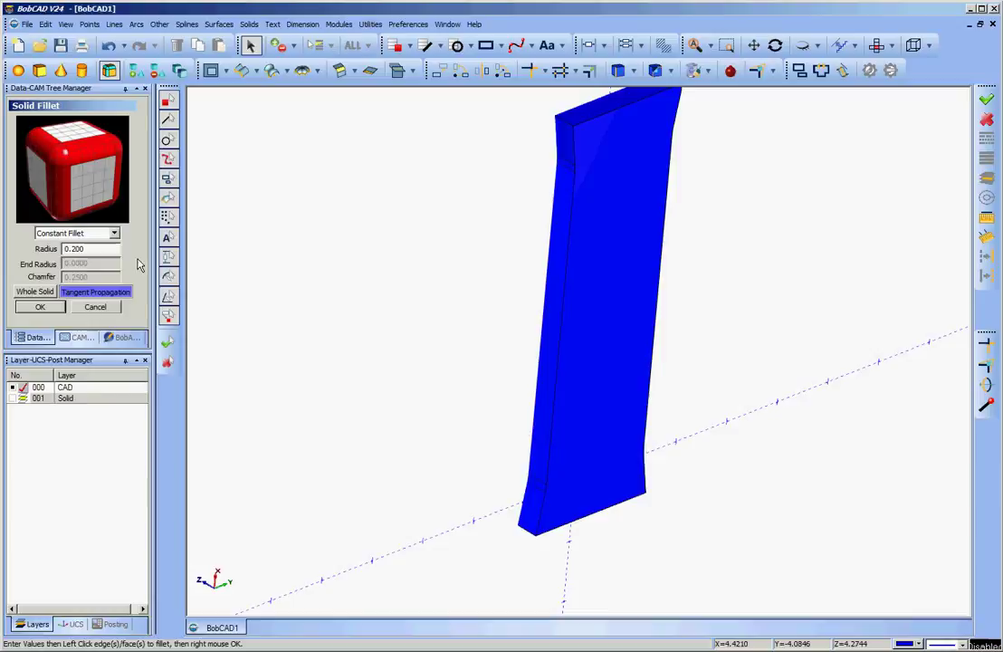
{"action": "left_click", "coordinate": [575, 150]}
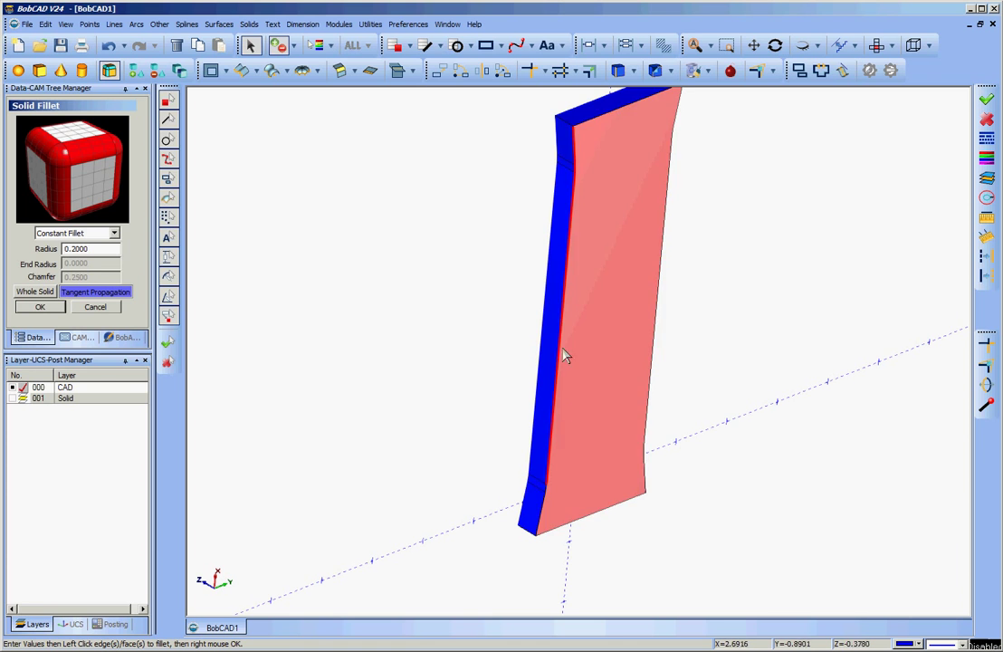
{"action": "left_click", "coordinate": [541, 513]}
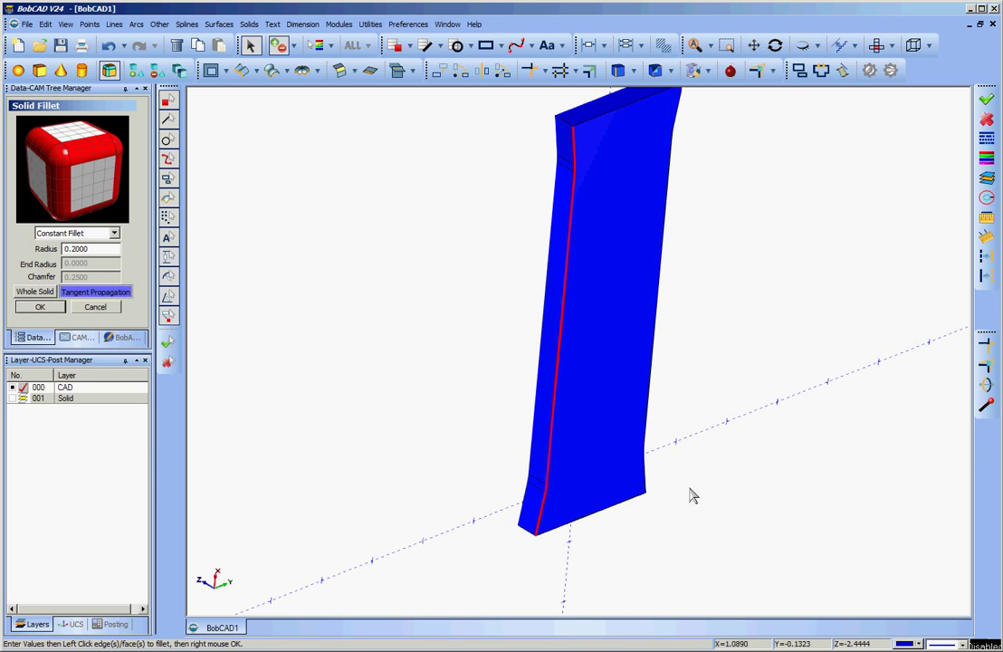
Step: Add the right edge's lower segment and apply the 0.2 fillet to the selected edges
{"action": "middle_click_drag", "start_coordinate": [691, 495], "coordinate": [709, 268]}
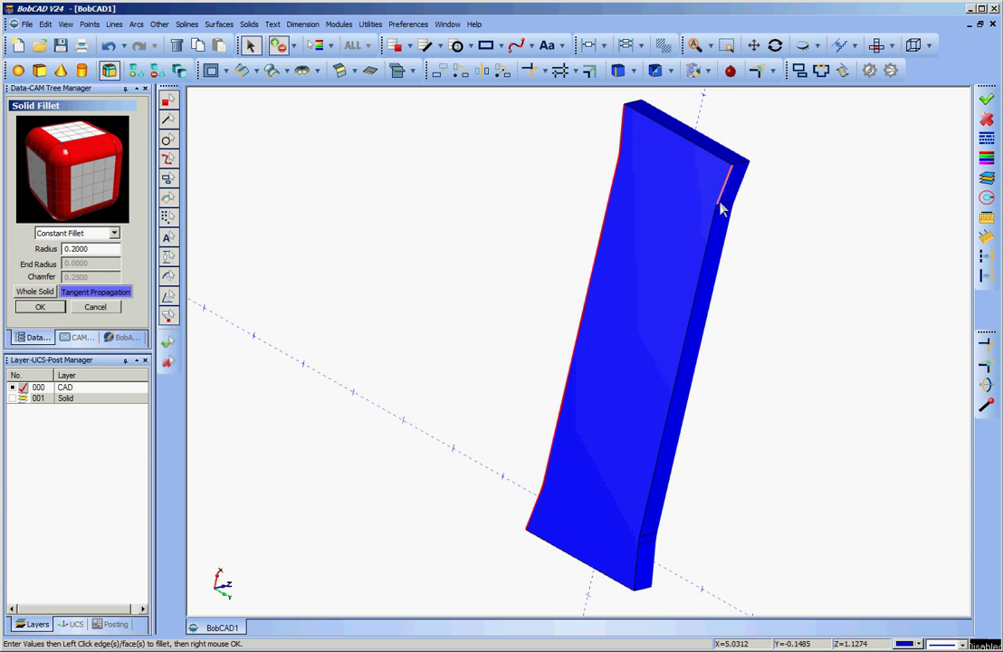
{"action": "left_click", "coordinate": [640, 552]}
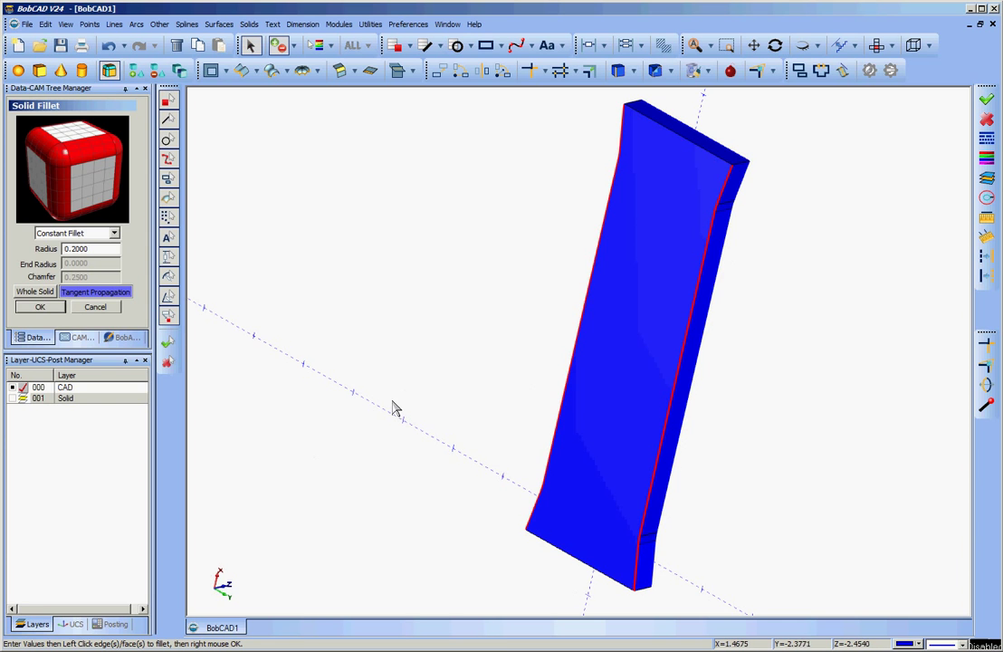
{"action": "right_click", "coordinate": [384, 308]}
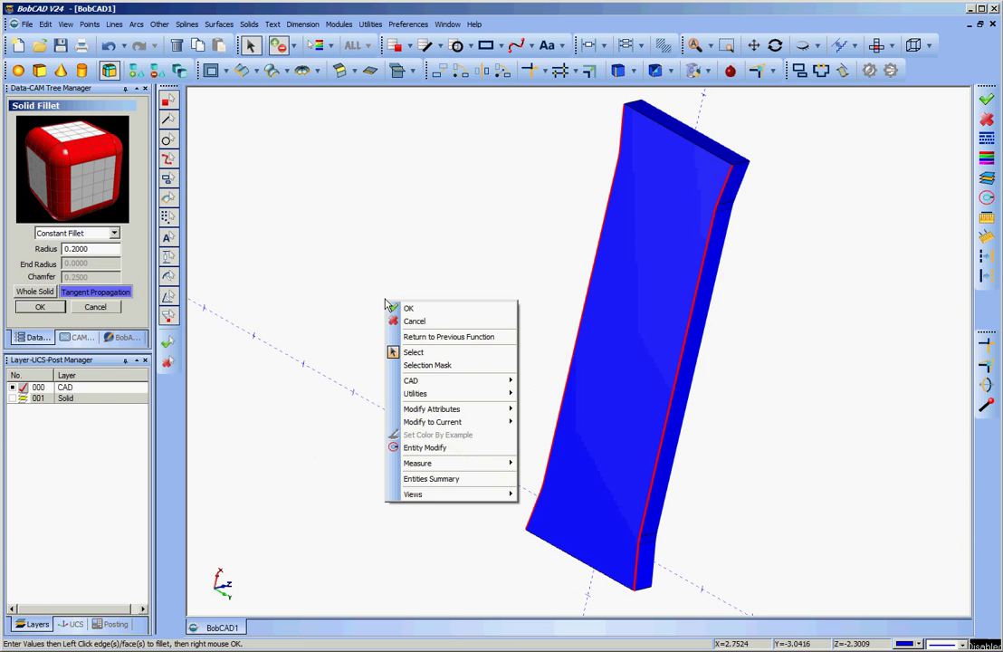
{"action": "left_click", "coordinate": [403, 309]}
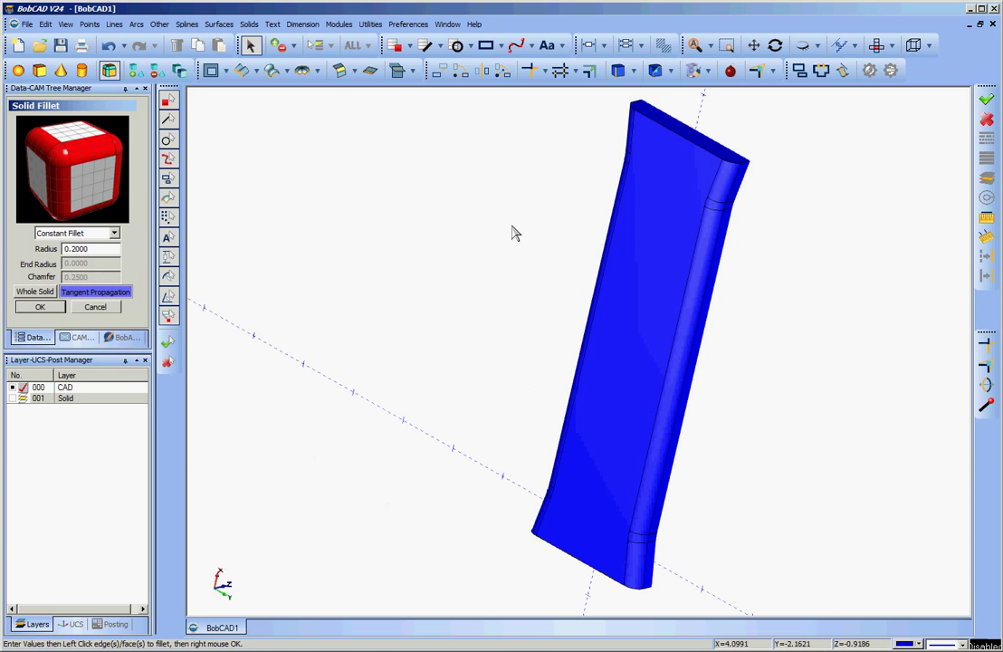
{"action": "middle_click_drag", "start_coordinate": [512, 233], "coordinate": [643, 415]}
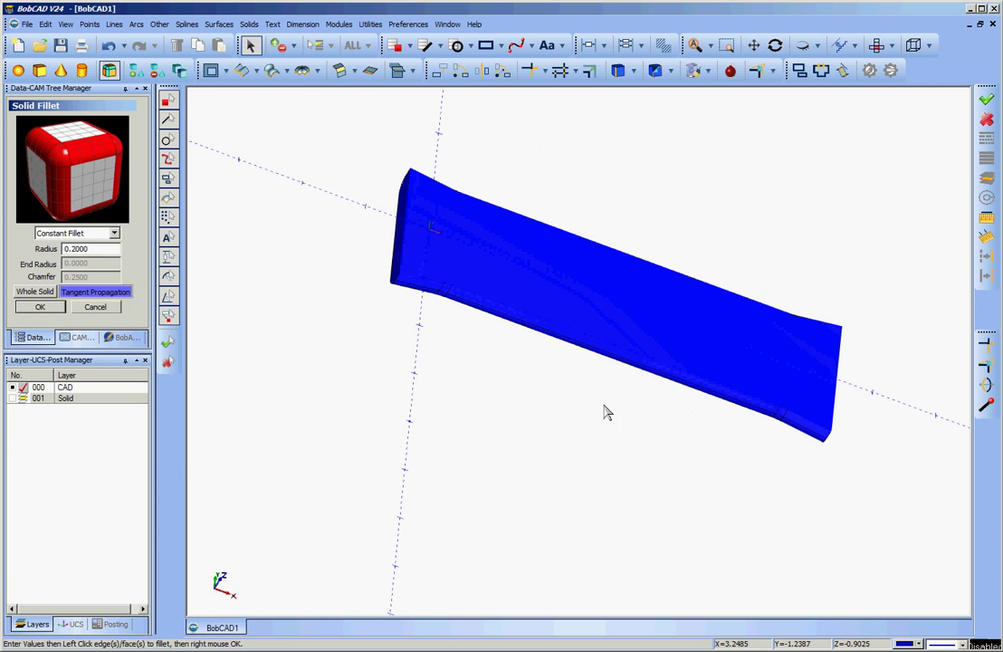
{"action": "left_click", "coordinate": [95, 308]}
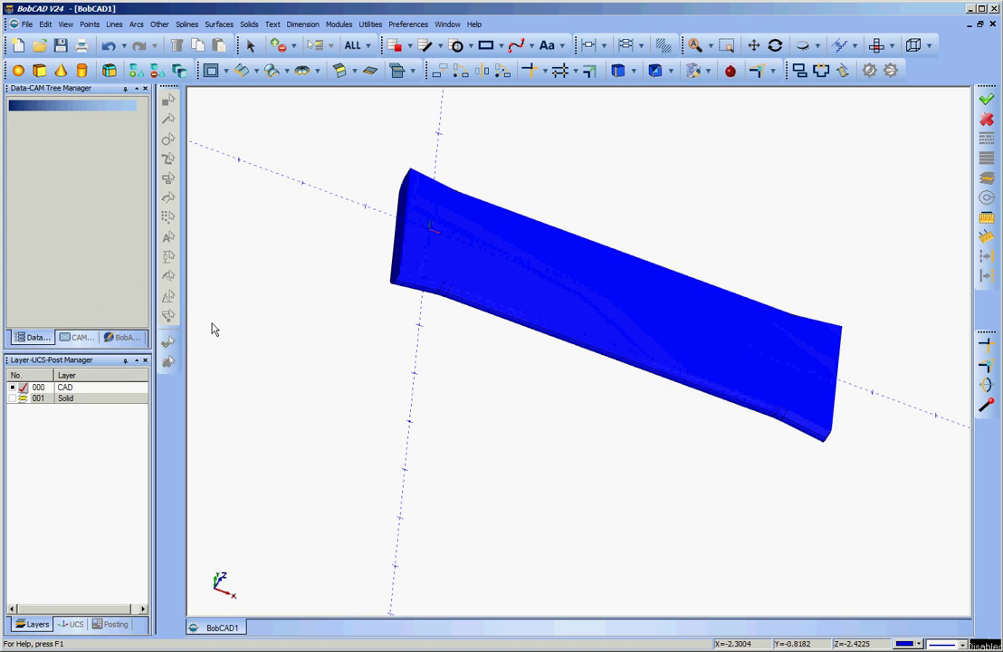
Step: Translate the tapered solid 0.001 along Z and make layer 001 Solid visible
{"action": "left_click", "coordinate": [439, 73]}
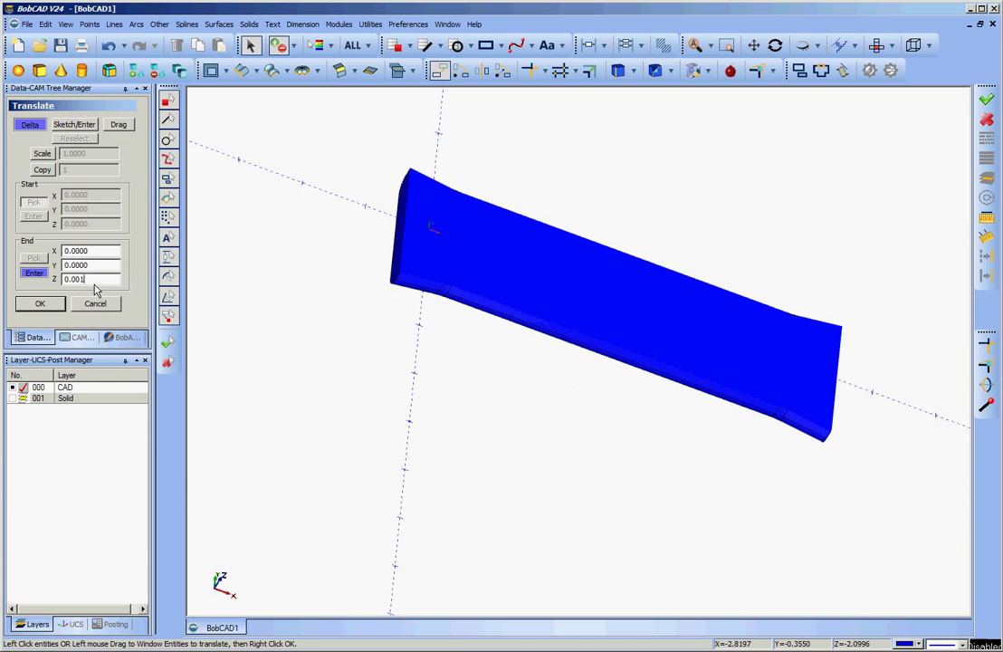
{"action": "left_click", "coordinate": [458, 263]}
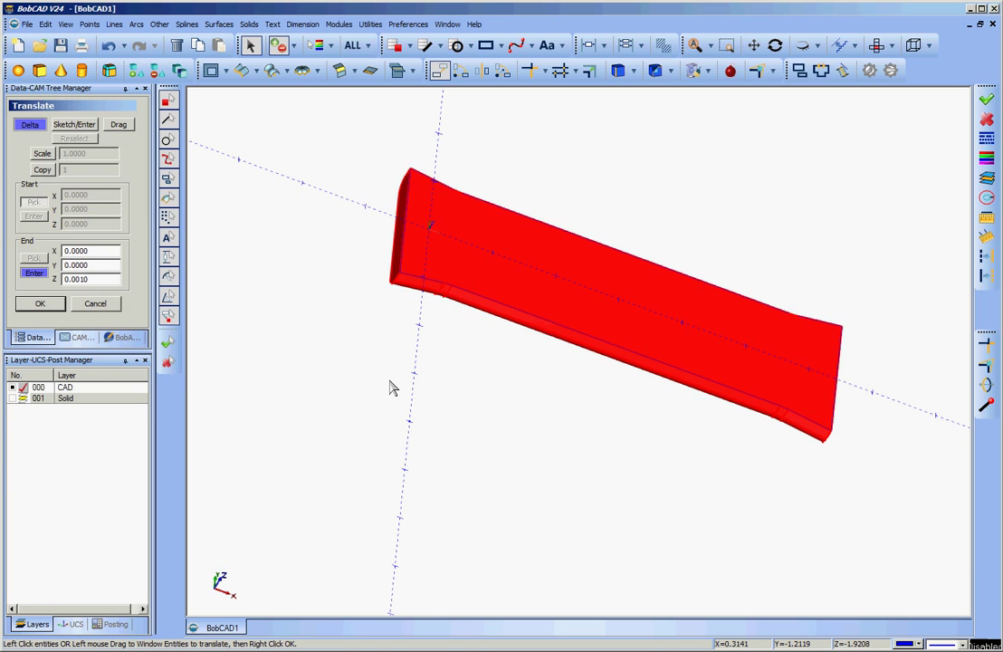
{"action": "right_click", "coordinate": [391, 388]}
{"action": "left_click", "coordinate": [434, 391]}
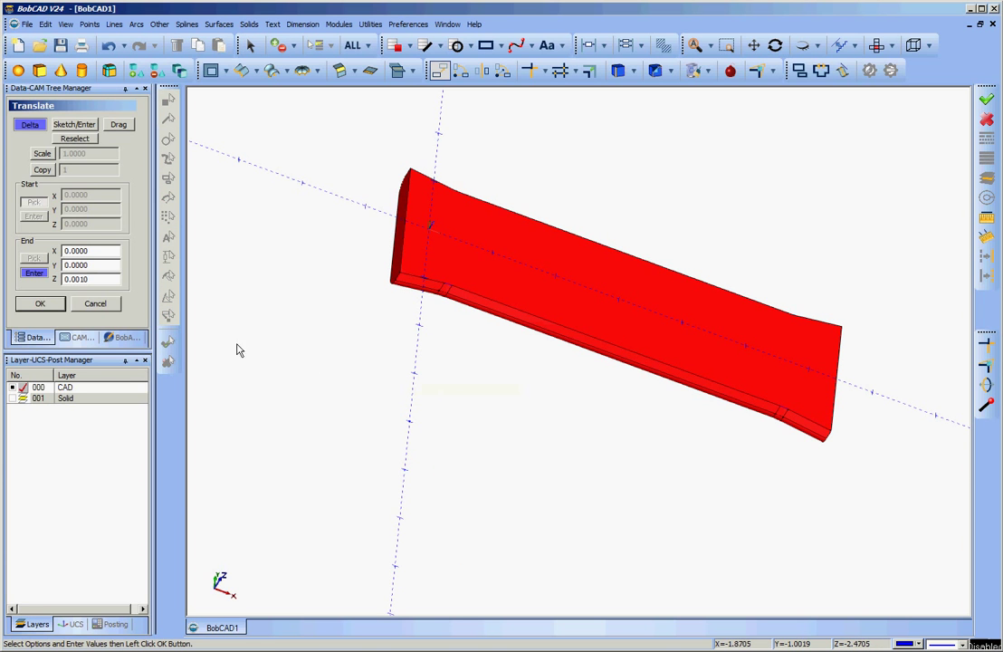
{"action": "left_click", "coordinate": [13, 399]}
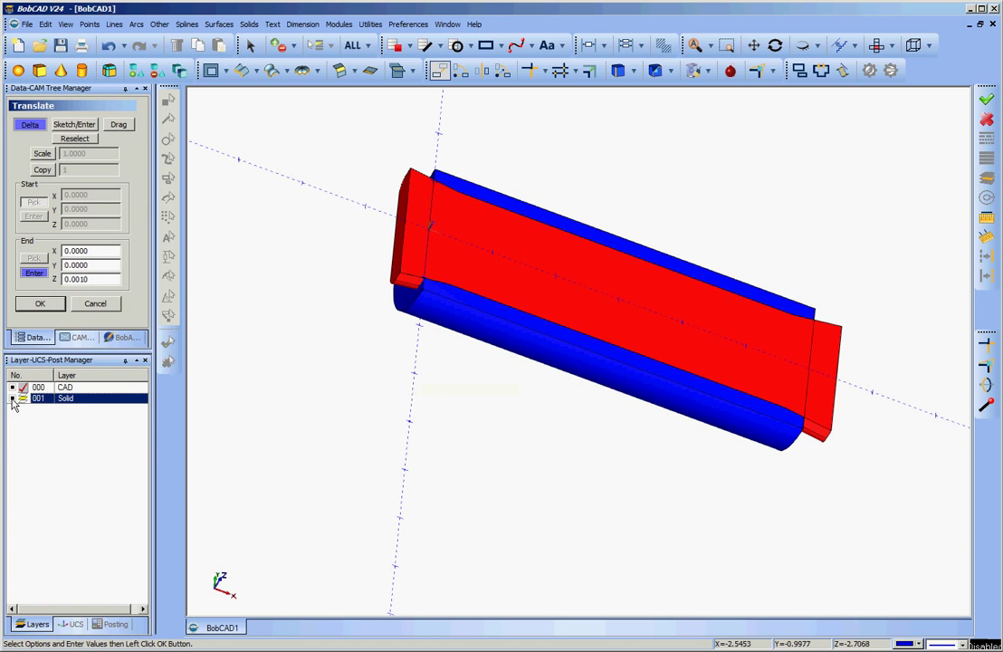
{"action": "left_click", "coordinate": [110, 305]}
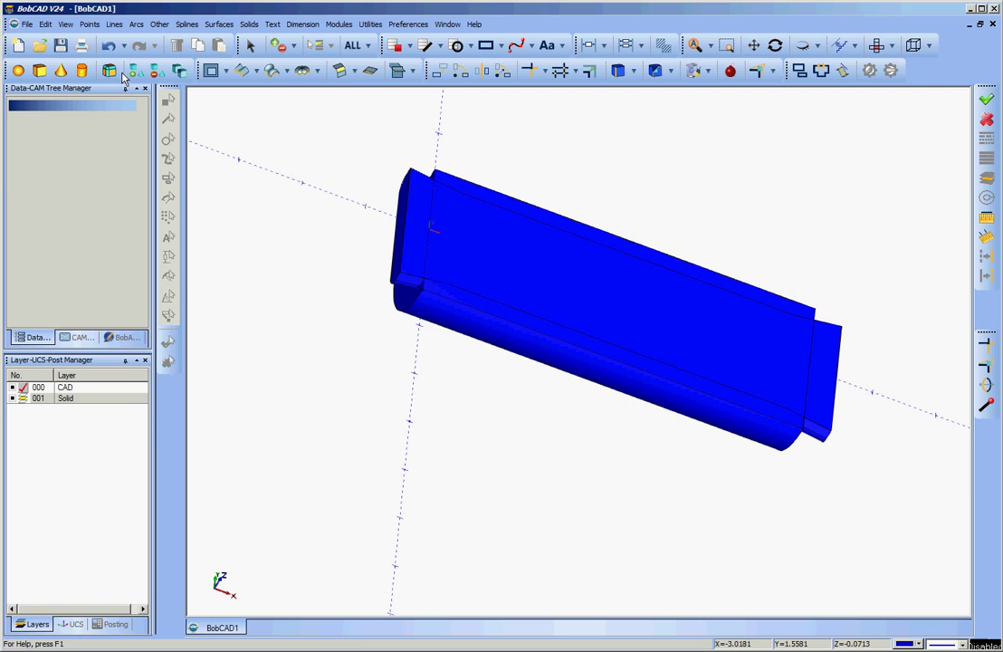
Step: Boolean-subtract the tapered slab from the outer rounded solid, then orbit to inspect the channel
{"action": "left_click", "coordinate": [157, 71]}
{"action": "left_click", "coordinate": [459, 330]}
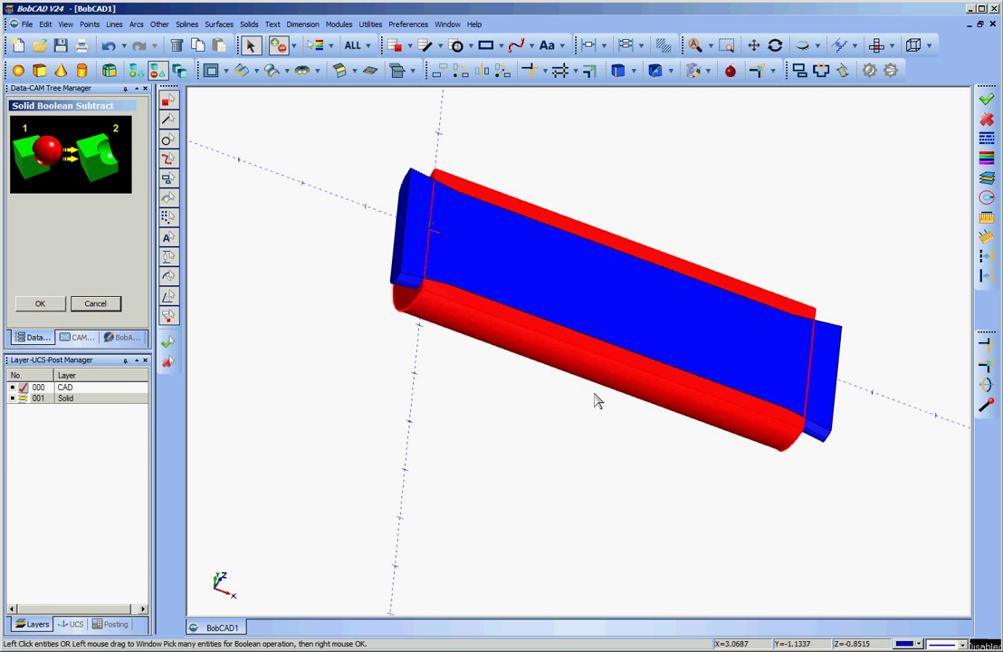
{"action": "left_click", "coordinate": [582, 279]}
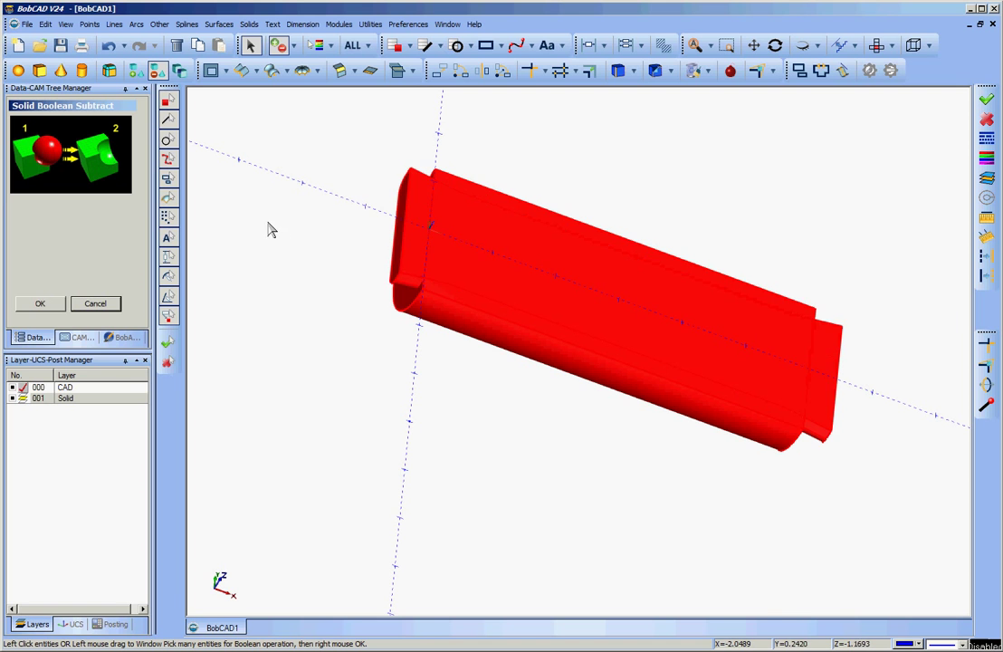
{"action": "right_click", "coordinate": [269, 226]}
{"action": "left_click", "coordinate": [293, 230]}
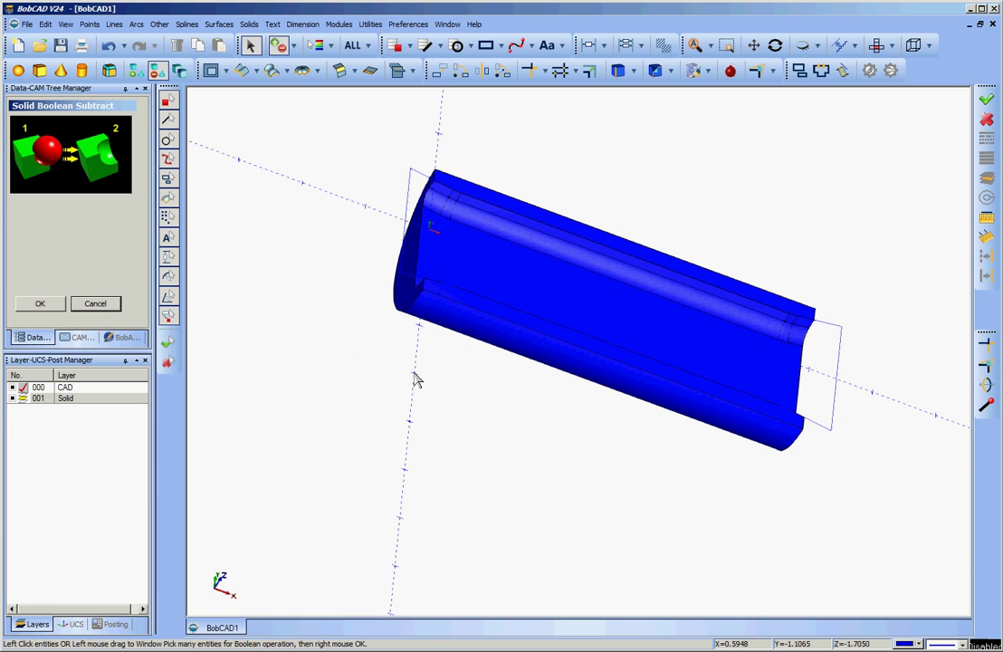
{"action": "middle_click_drag", "start_coordinate": [648, 422], "coordinate": [555, 431]}
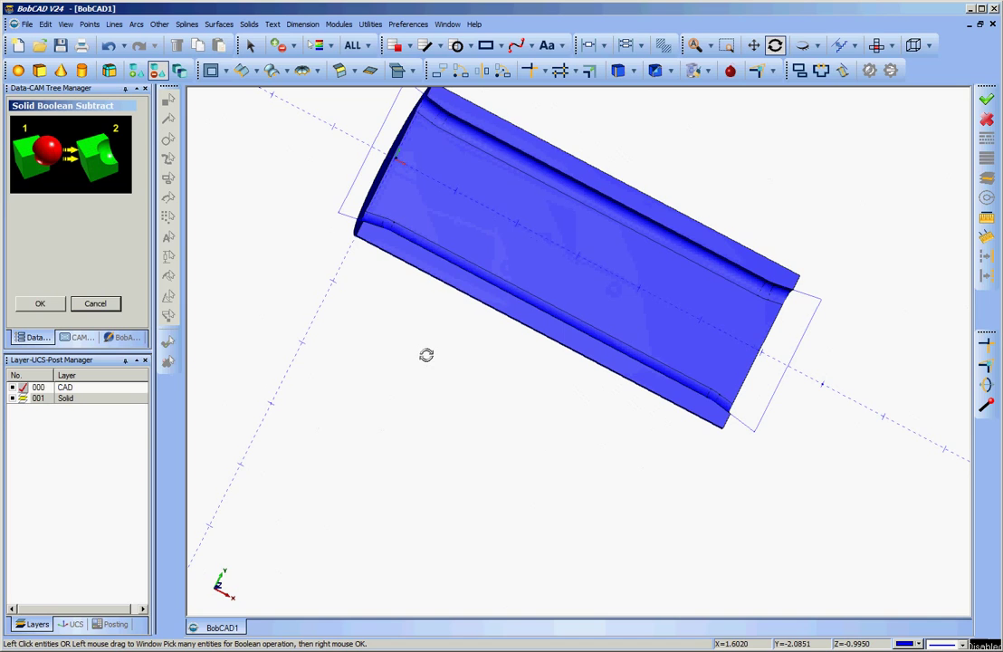
{"action": "middle_click_drag", "start_coordinate": [424, 343], "coordinate": [623, 519]}
{"action": "left_click", "coordinate": [95, 304]}
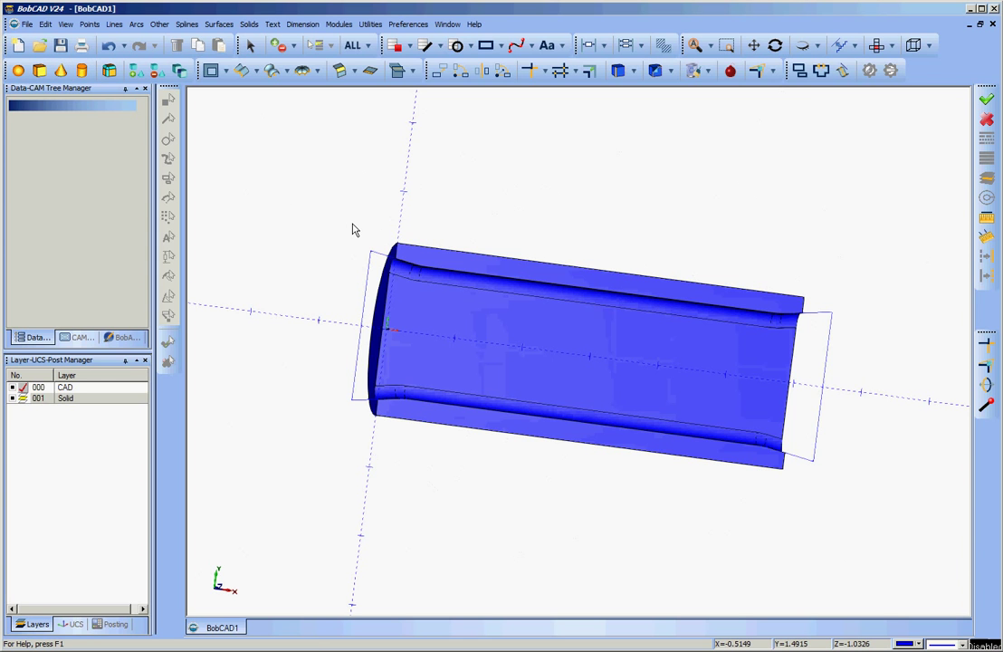
Step: In top view, sketch a 6.5 by 1.75 rectangle resting on the X axis beside the channelled solid
{"action": "middle_click_drag", "start_coordinate": [629, 483], "coordinate": [436, 437]}
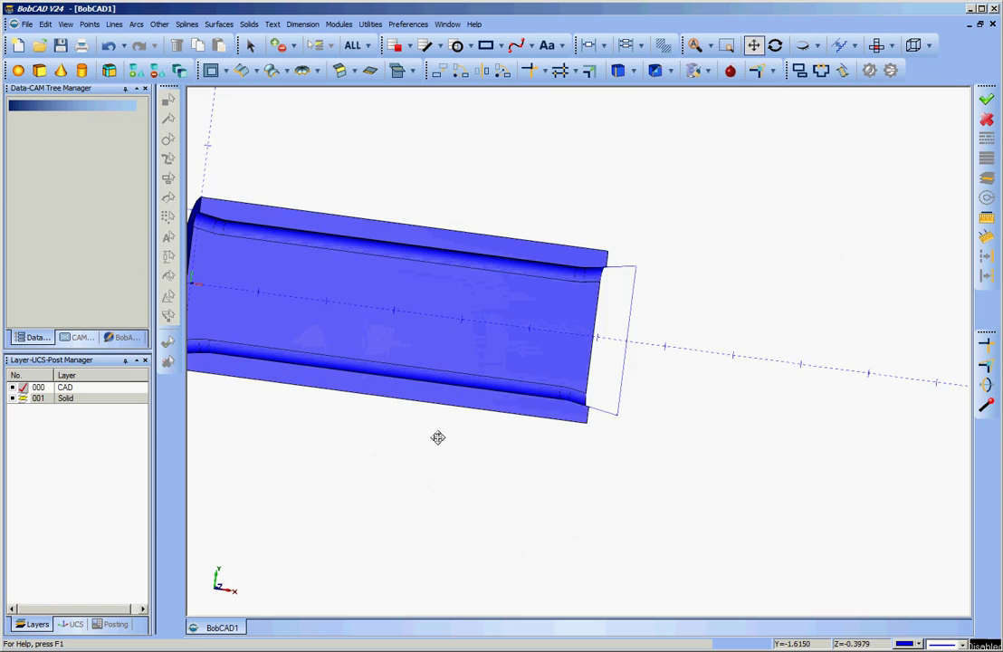
{"action": "scroll", "coordinate": [365, 440], "scroll_direction": "down", "scroll_amount": 5}
{"action": "middle_click_drag", "start_coordinate": [625, 444], "coordinate": [512, 387]}
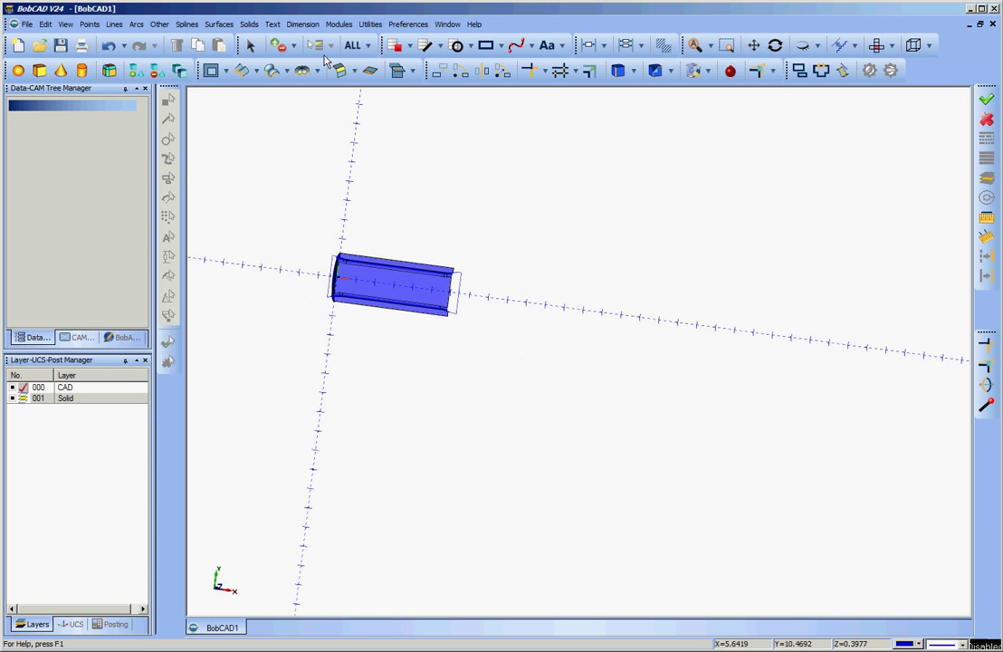
{"action": "left_click", "coordinate": [775, 45]}
{"action": "middle_click_drag", "start_coordinate": [668, 385], "coordinate": [619, 365]}
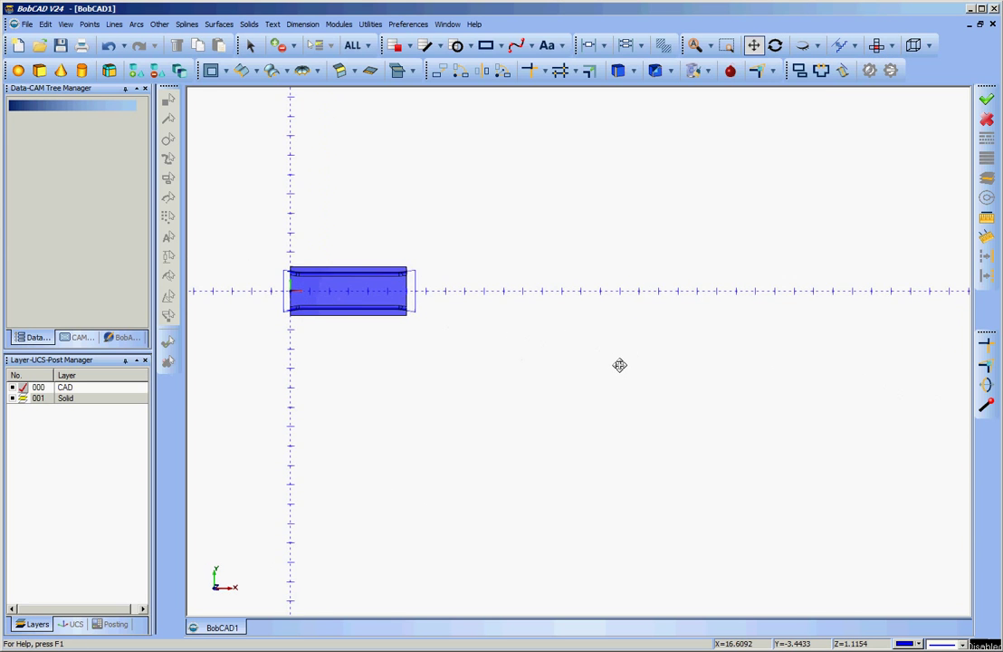
{"action": "scroll", "coordinate": [620, 365], "scroll_direction": "up", "scroll_amount": 3}
{"action": "middle_click_drag", "start_coordinate": [473, 307], "coordinate": [571, 453]}
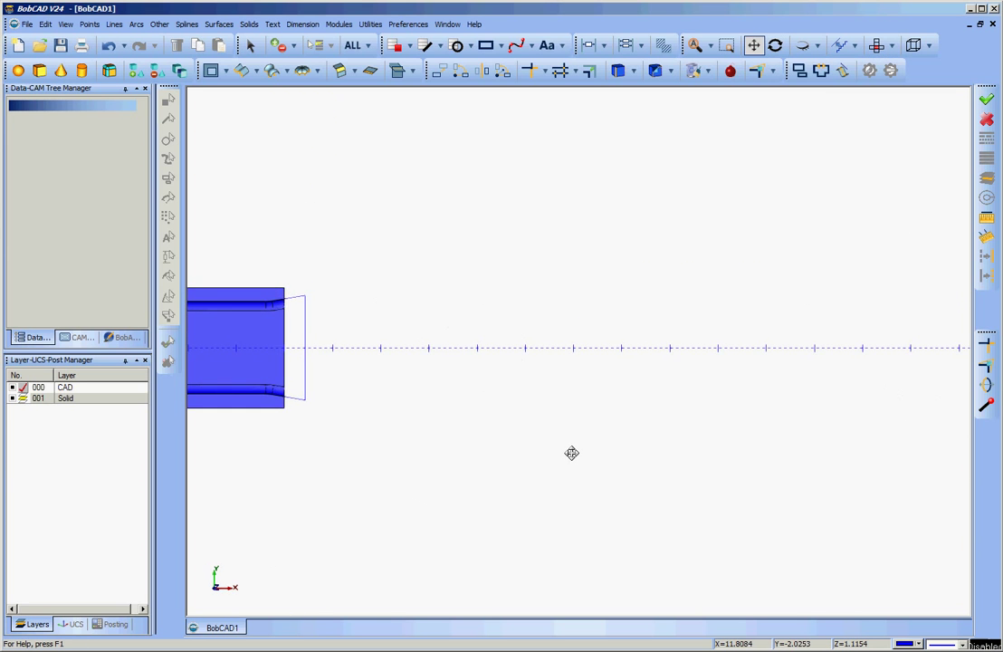
{"action": "left_click", "coordinate": [486, 47]}
{"action": "left_click", "coordinate": [67, 154]}
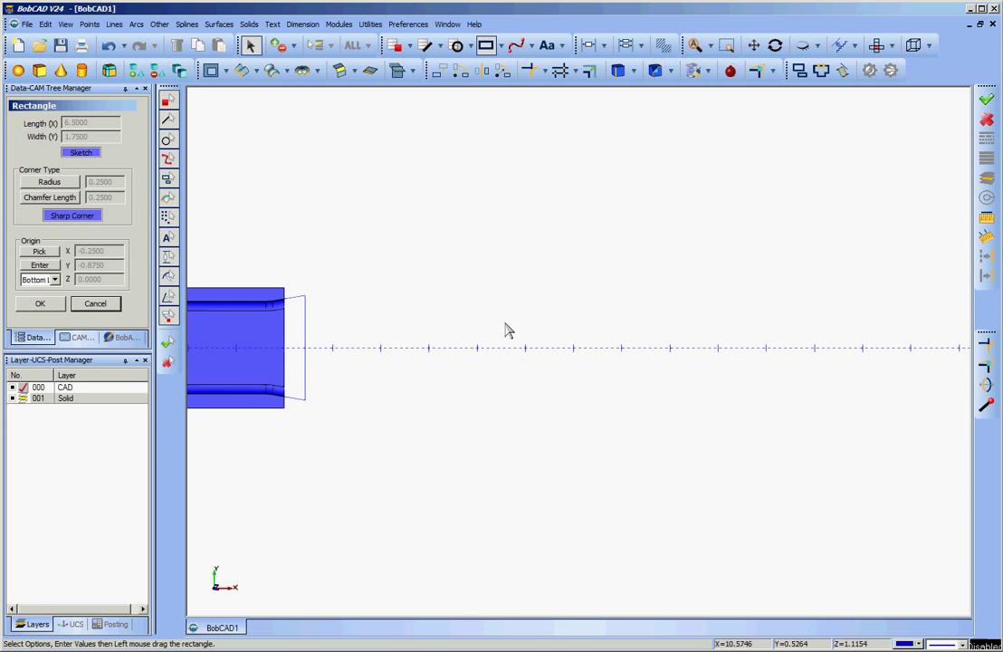
{"action": "left_click_drag", "start_coordinate": [380, 291], "coordinate": [743, 353]}
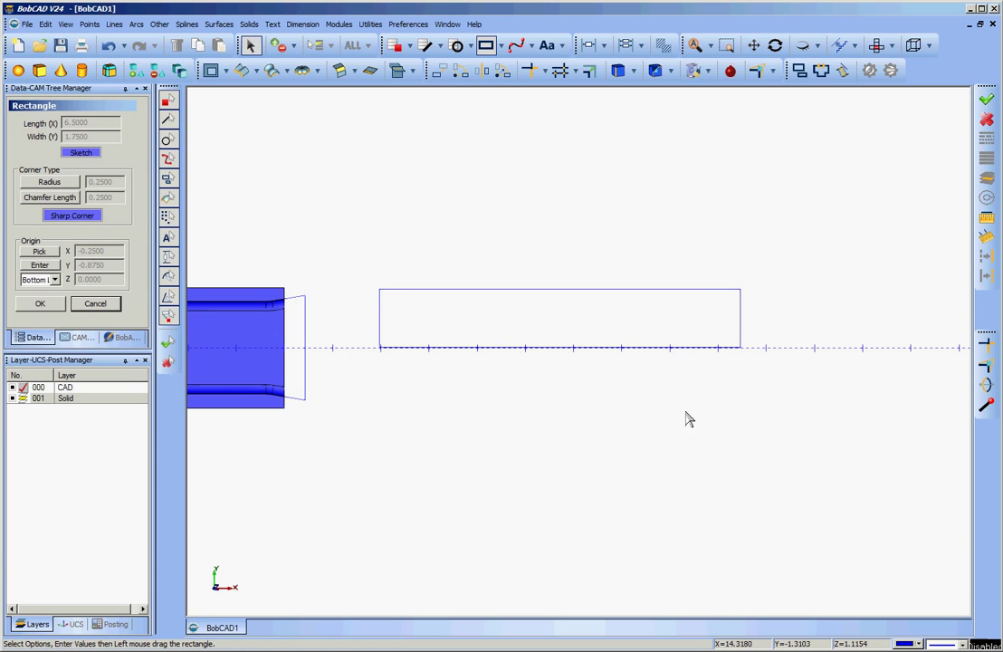
{"action": "left_click", "coordinate": [95, 304]}
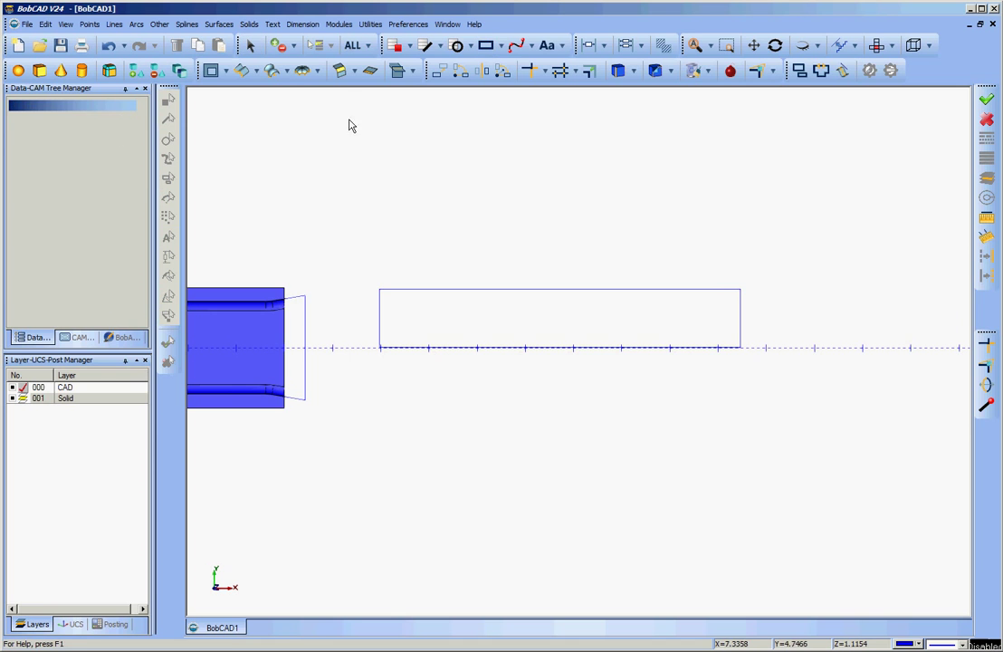
{"action": "left_click", "coordinate": [287, 73]}
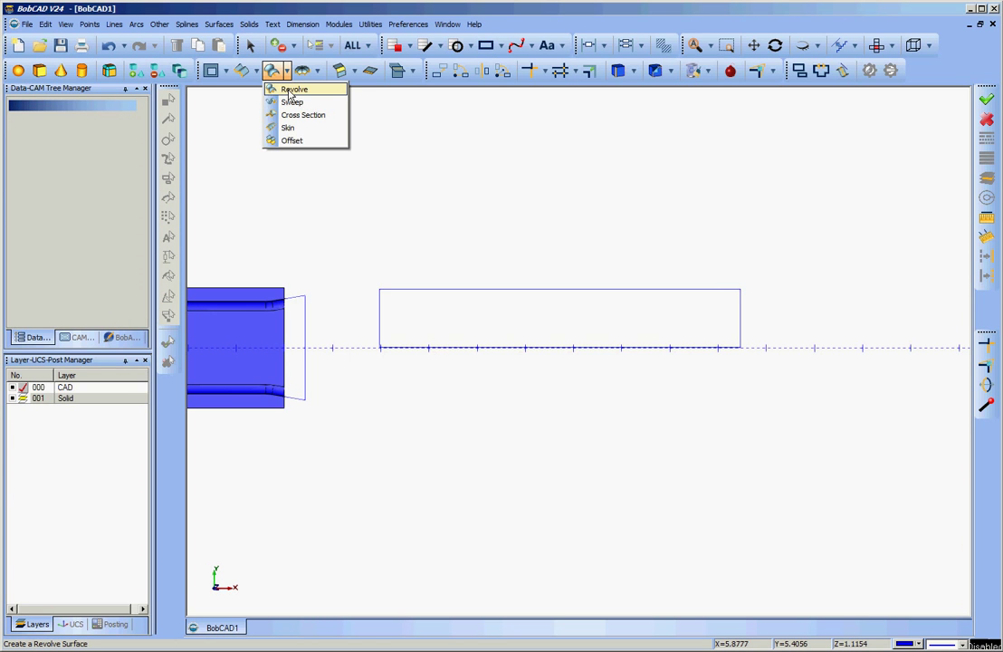
Step: Revolve the rectangle 180° about the X axis with caps into a half-cylinder surface
{"action": "left_click", "coordinate": [291, 90]}
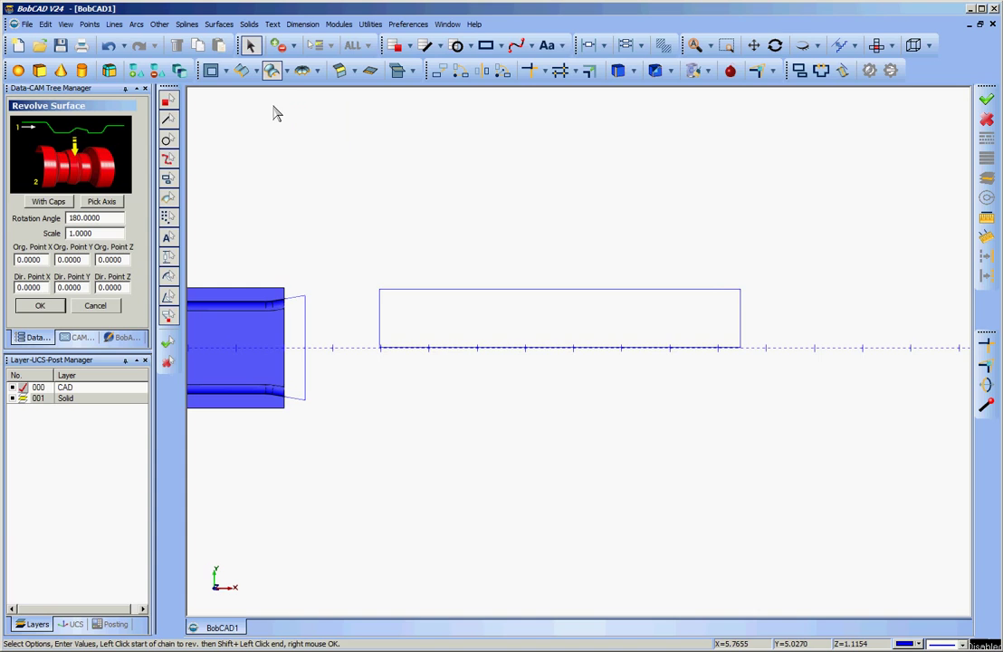
{"action": "left_click", "coordinate": [49, 202]}
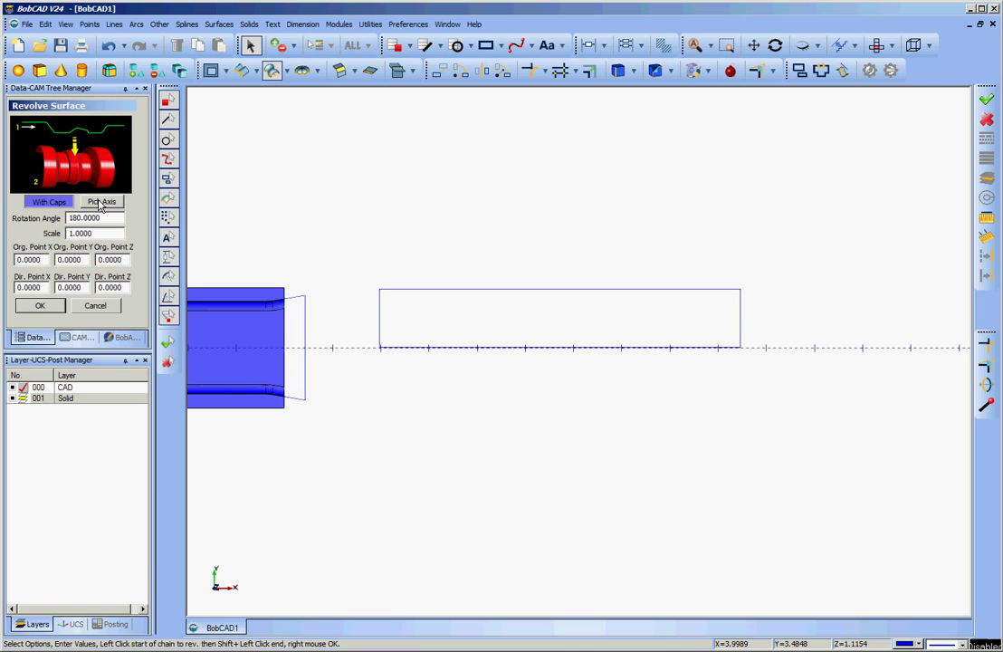
{"action": "left_click", "coordinate": [101, 202]}
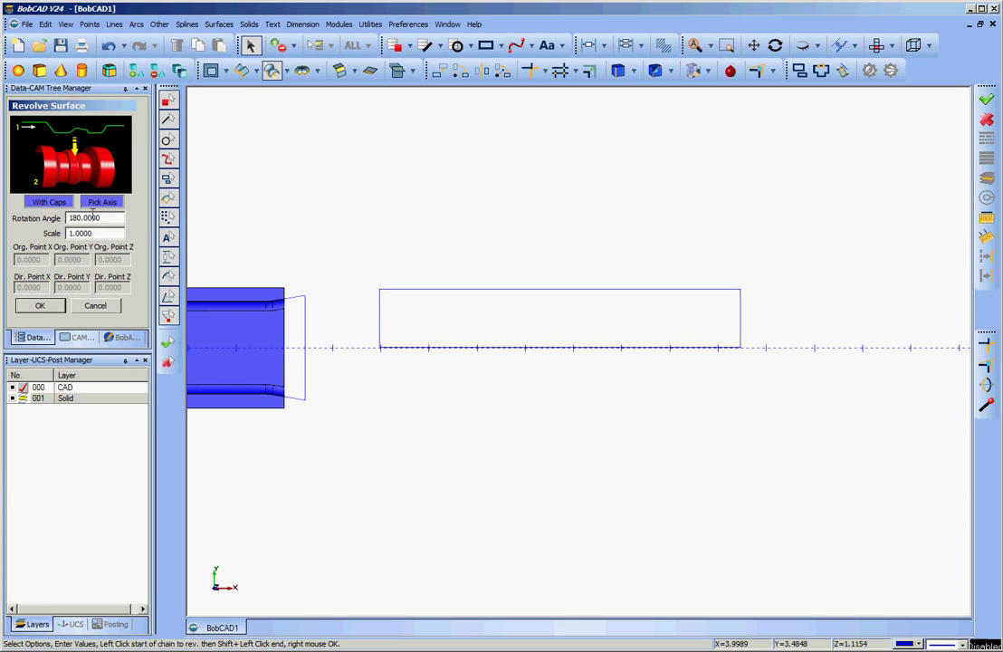
{"action": "left_click", "coordinate": [381, 304]}
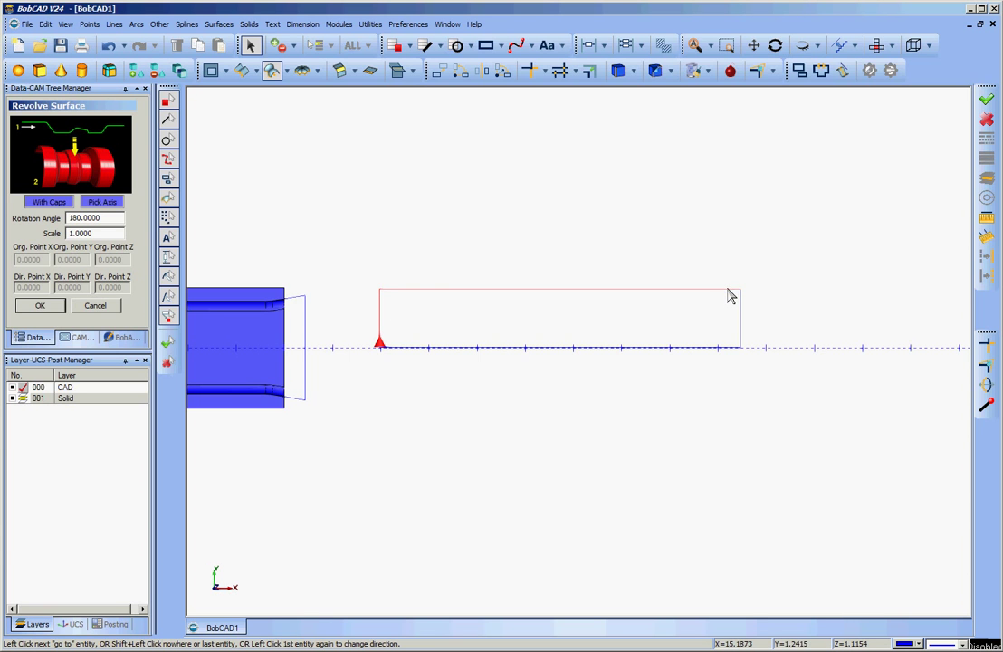
{"action": "left_click", "coordinate": [742, 344], "text": "shift"}
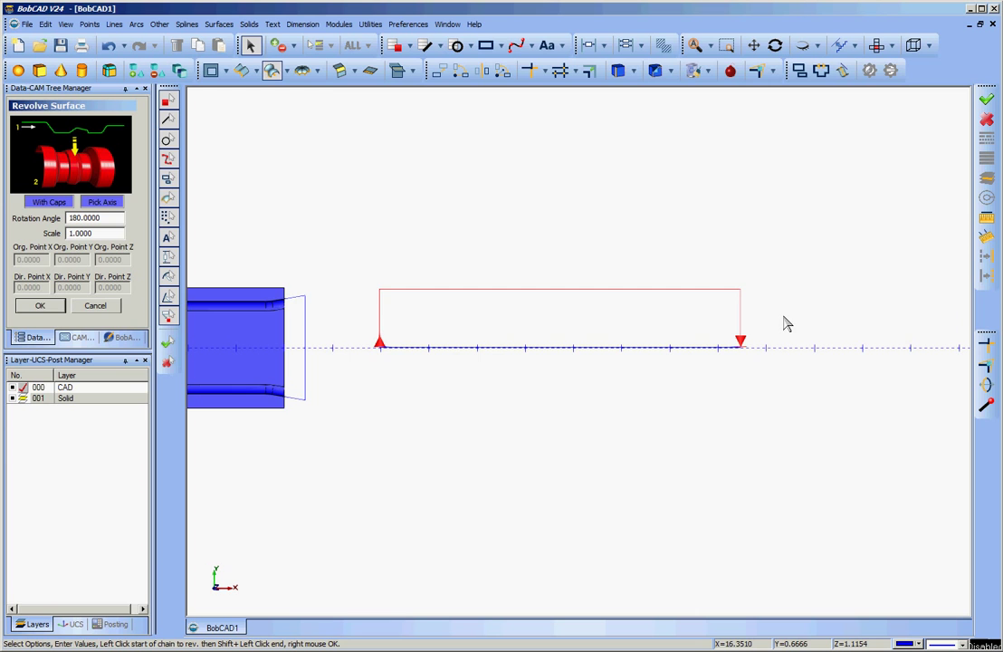
{"action": "right_click", "coordinate": [510, 454]}
{"action": "left_click", "coordinate": [515, 440]}
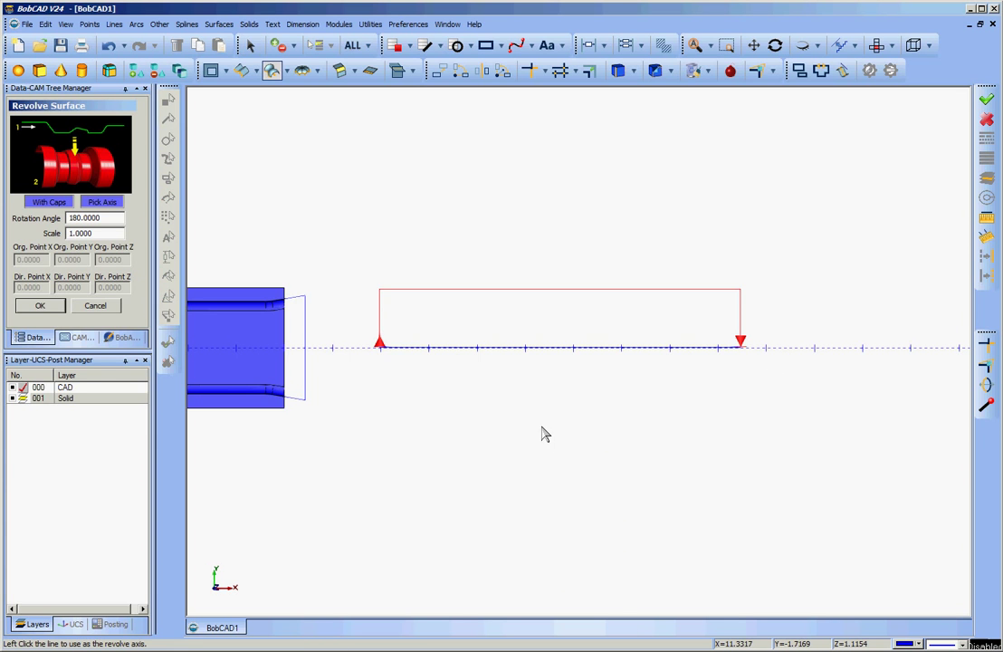
{"action": "left_click", "coordinate": [540, 346]}
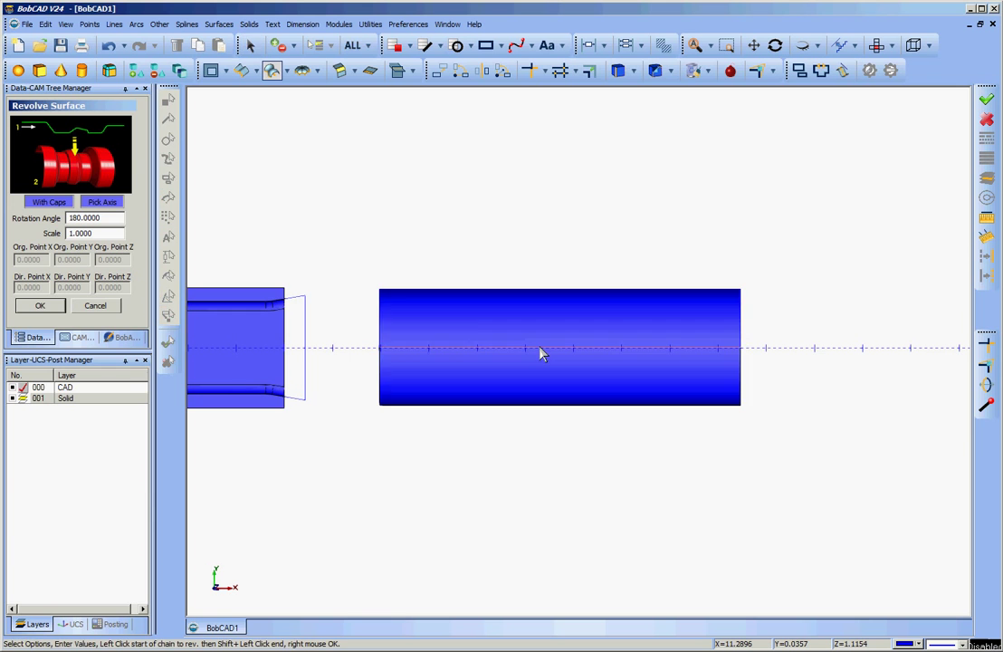
{"action": "middle_click_drag", "start_coordinate": [783, 443], "coordinate": [701, 432]}
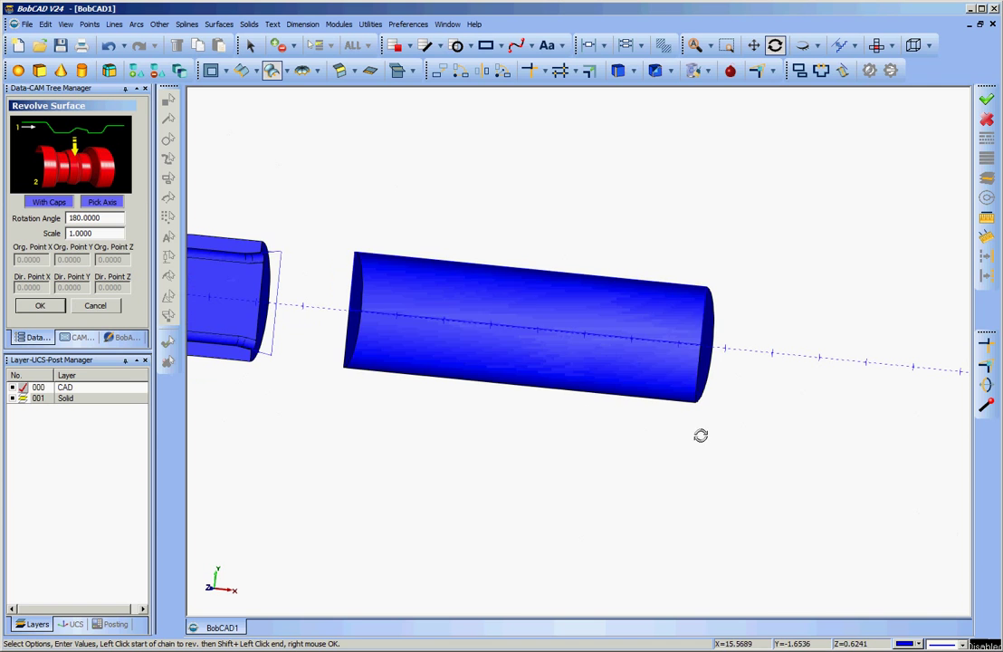
{"action": "left_click", "coordinate": [98, 306]}
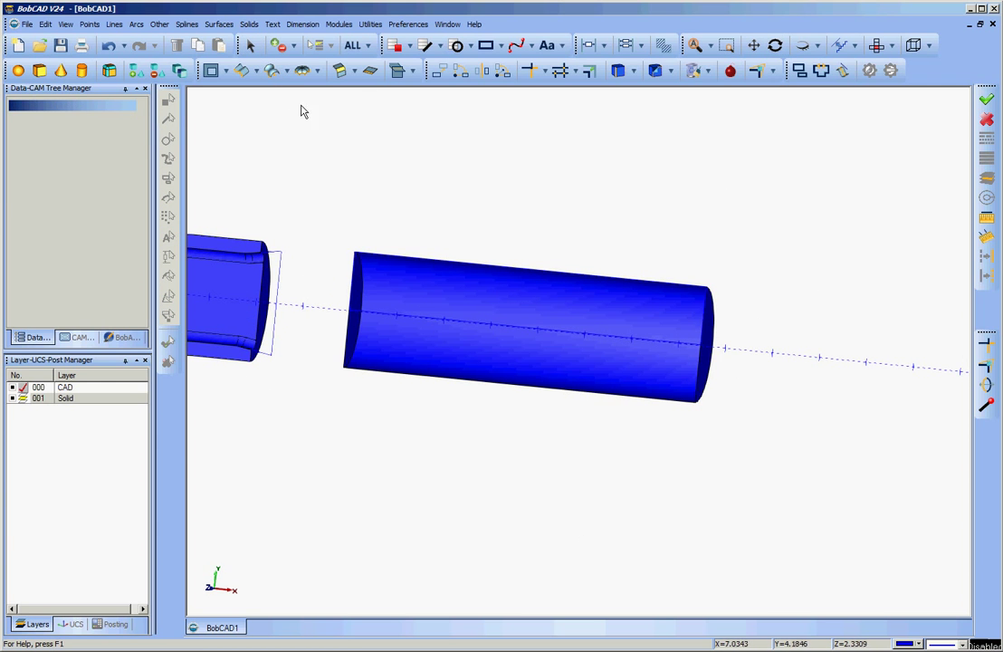
Step: Start the Extract Single Edge utility
{"action": "left_click", "coordinate": [368, 24]}
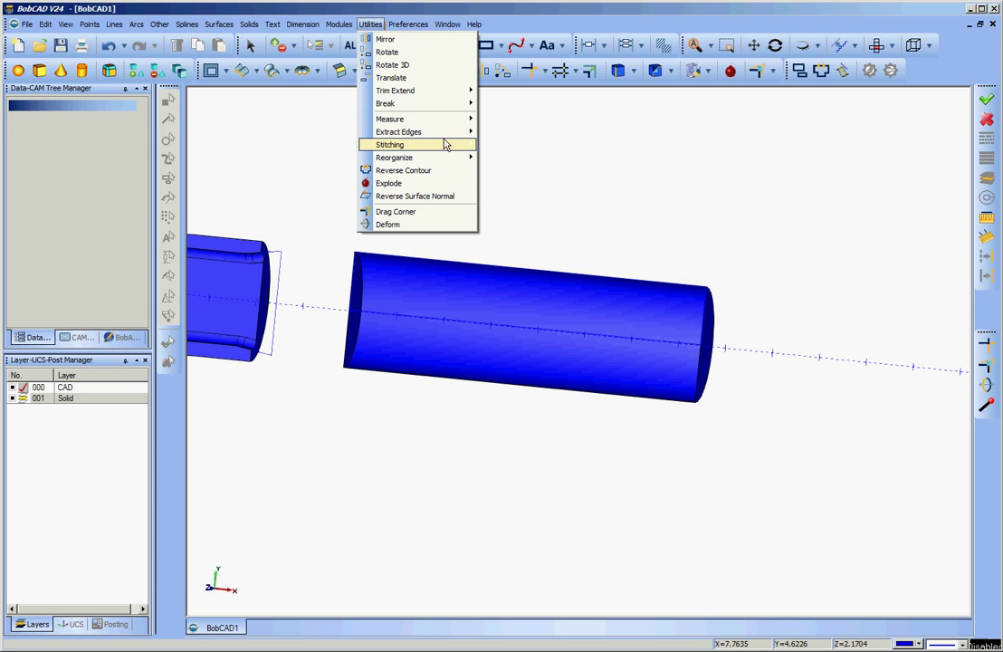
{"action": "mouse_move", "coordinate": [472, 132]}
{"action": "left_click", "coordinate": [503, 129]}
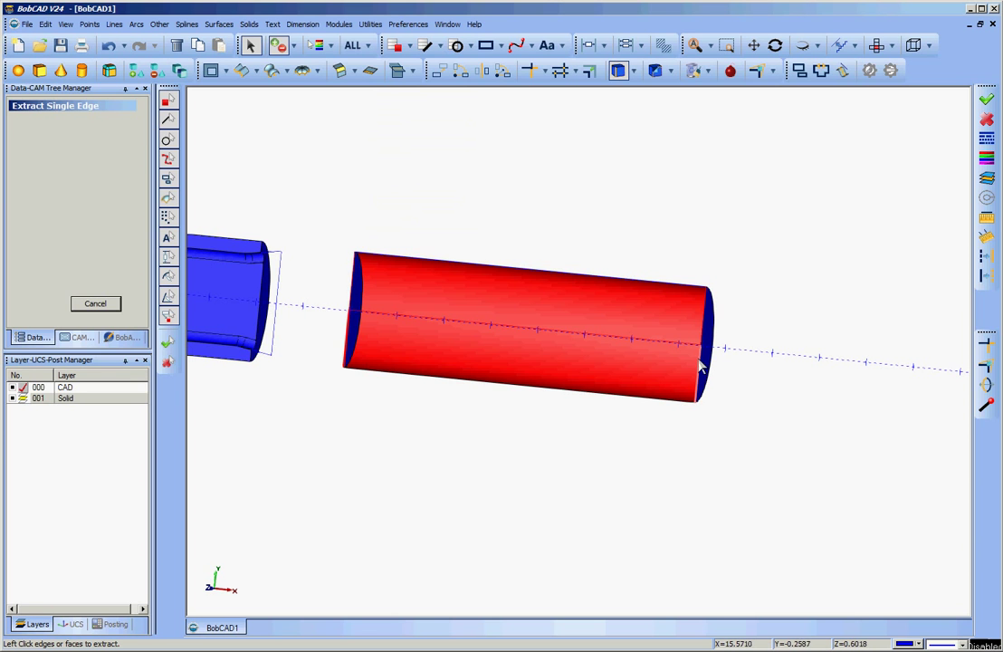
Step: Deselect the revolved surface and bring up the layer manager's context menu
{"action": "right_click", "coordinate": [730, 299]}
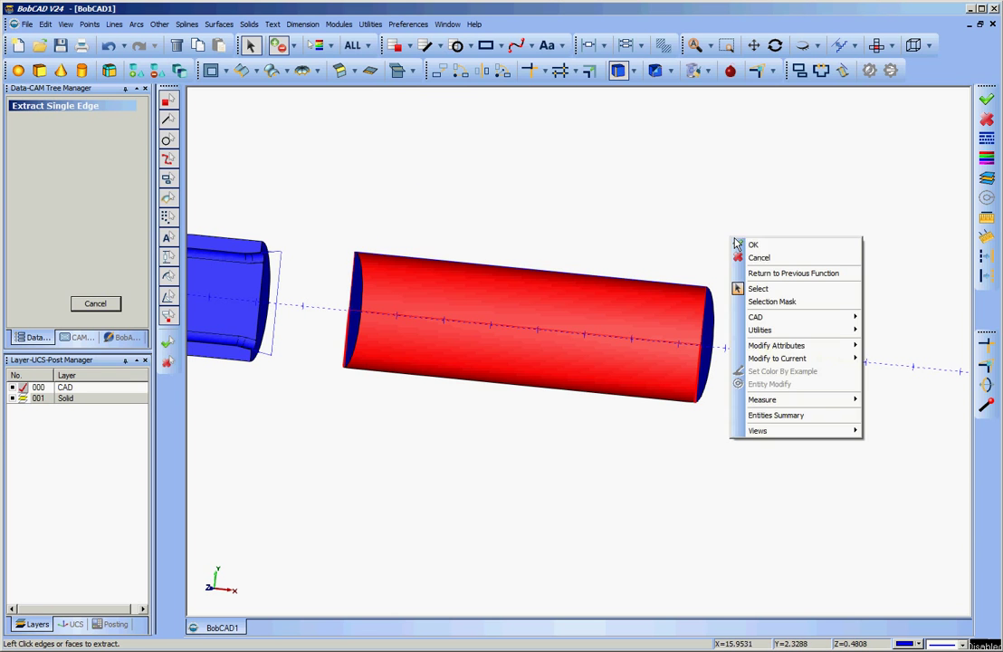
{"action": "left_click", "coordinate": [757, 253]}
{"action": "right_click", "coordinate": [602, 201]}
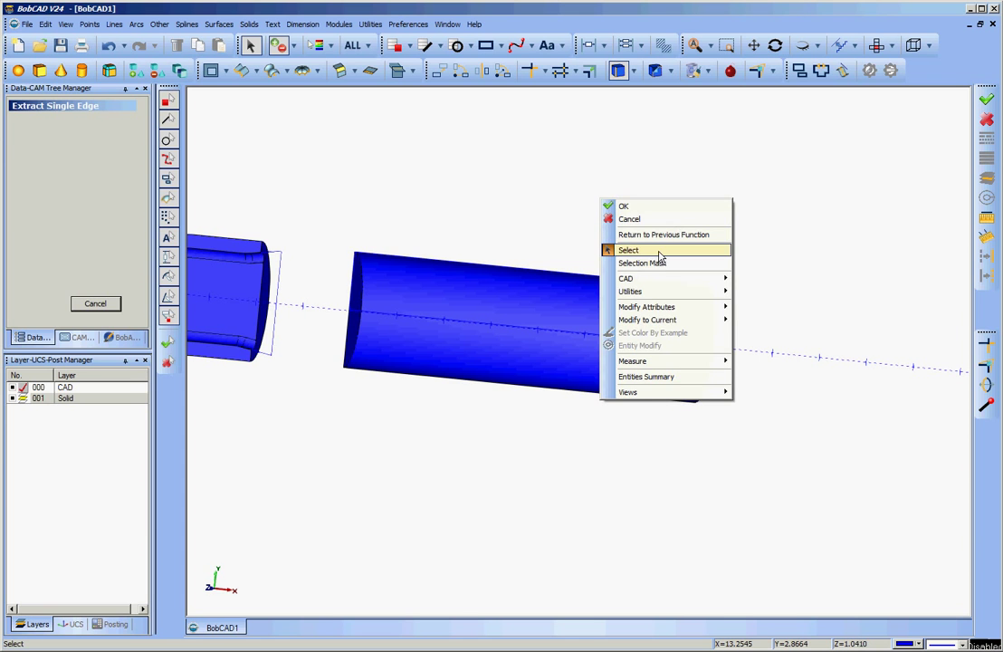
{"action": "left_click", "coordinate": [80, 399]}
{"action": "right_click", "coordinate": [85, 420]}
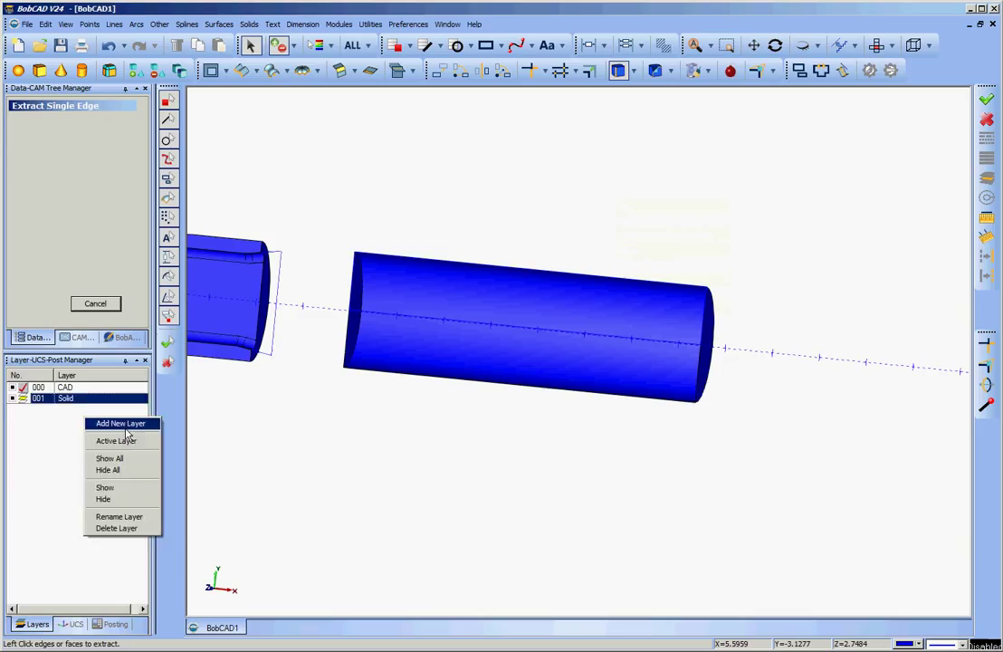
Step: Add a new layer named Revolve and exit edge extraction back to object selection
{"action": "left_click", "coordinate": [126, 428]}
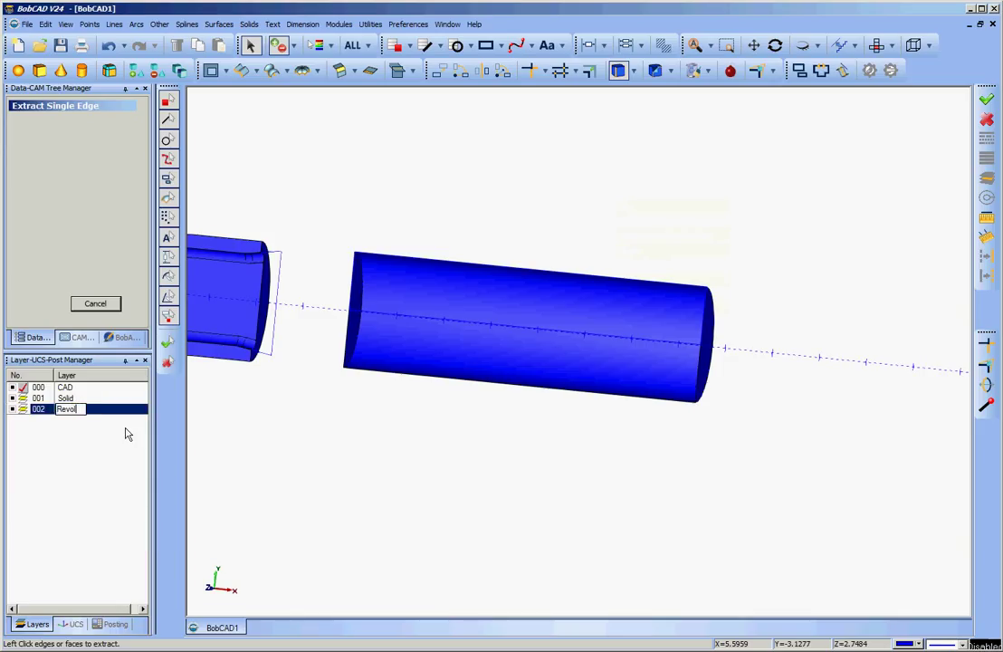
{"action": "right_click", "coordinate": [348, 438]}
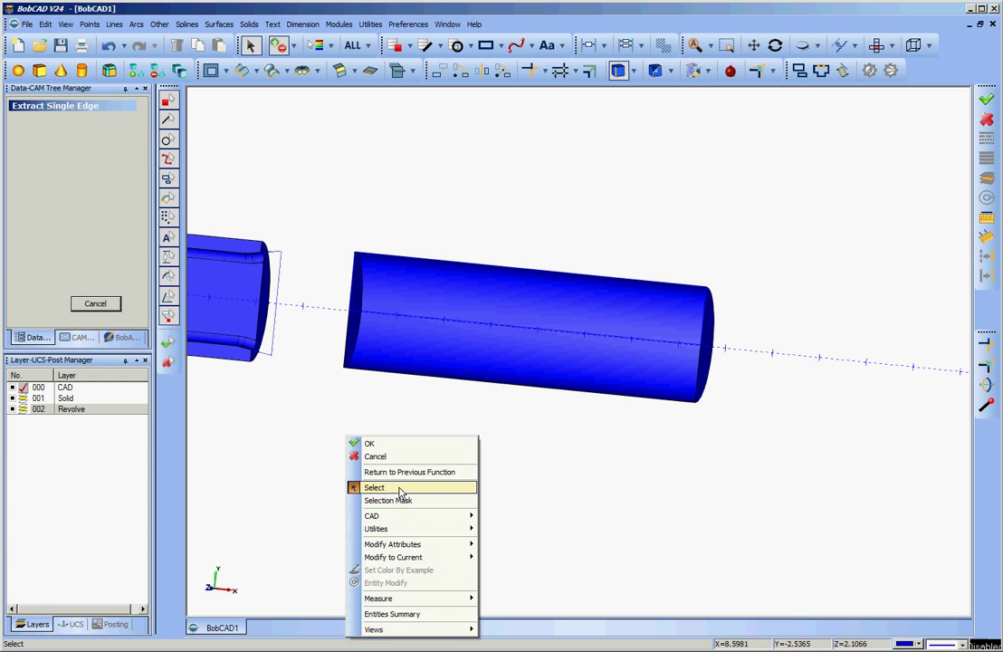
{"action": "left_click", "coordinate": [372, 489]}
{"action": "right_click", "coordinate": [312, 348]}
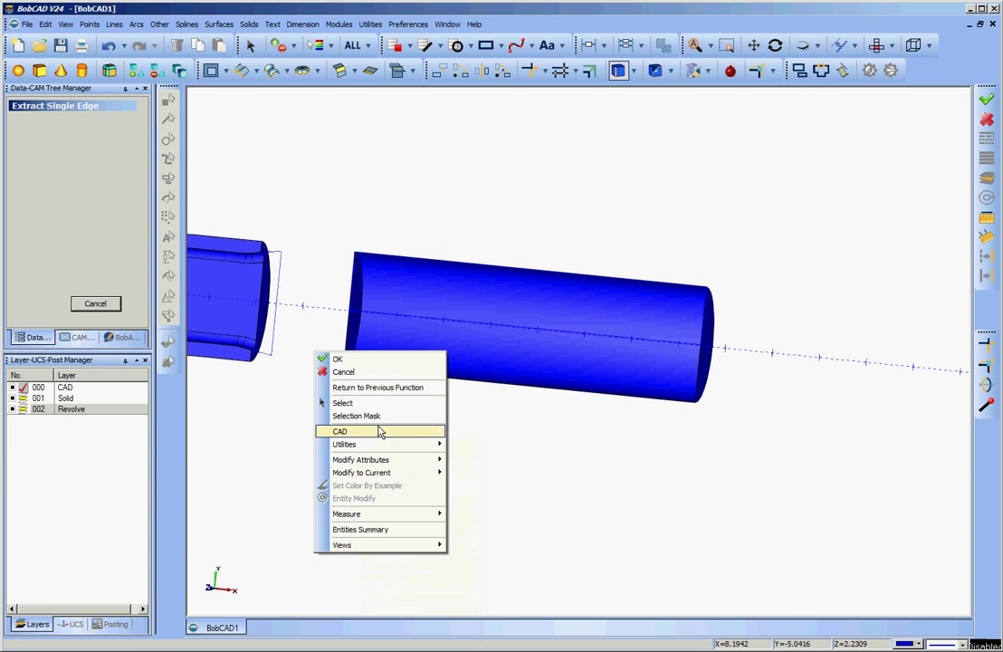
{"action": "left_click", "coordinate": [313, 410]}
{"action": "right_click", "coordinate": [312, 410]}
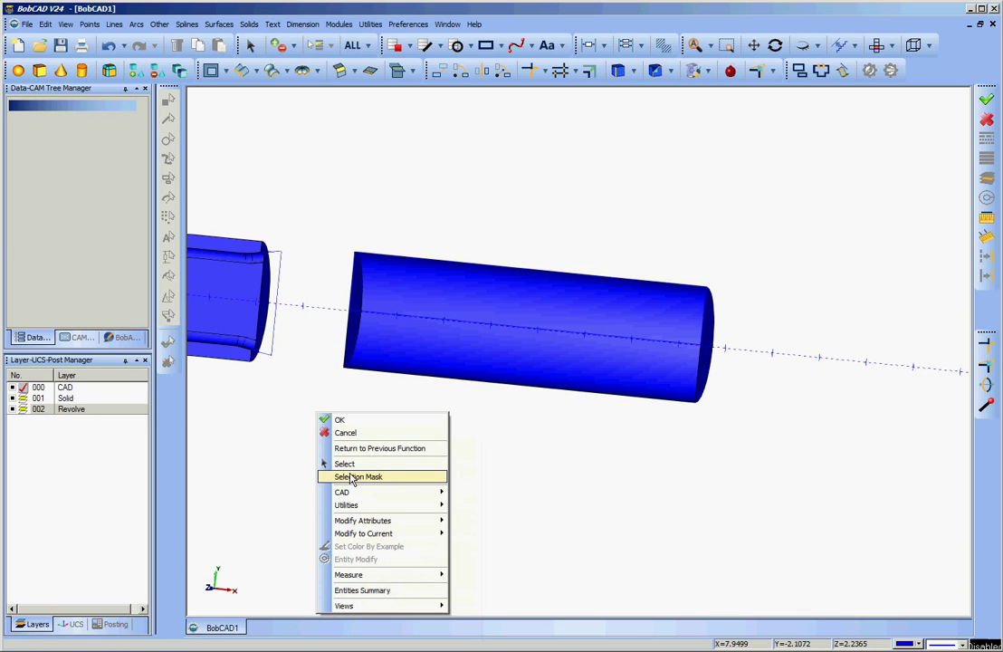
{"action": "left_click", "coordinate": [360, 461]}
Step: Move the revolved half-cylinder surface onto the Revolve layer and switch that layer to wireframe
{"action": "left_click", "coordinate": [398, 331]}
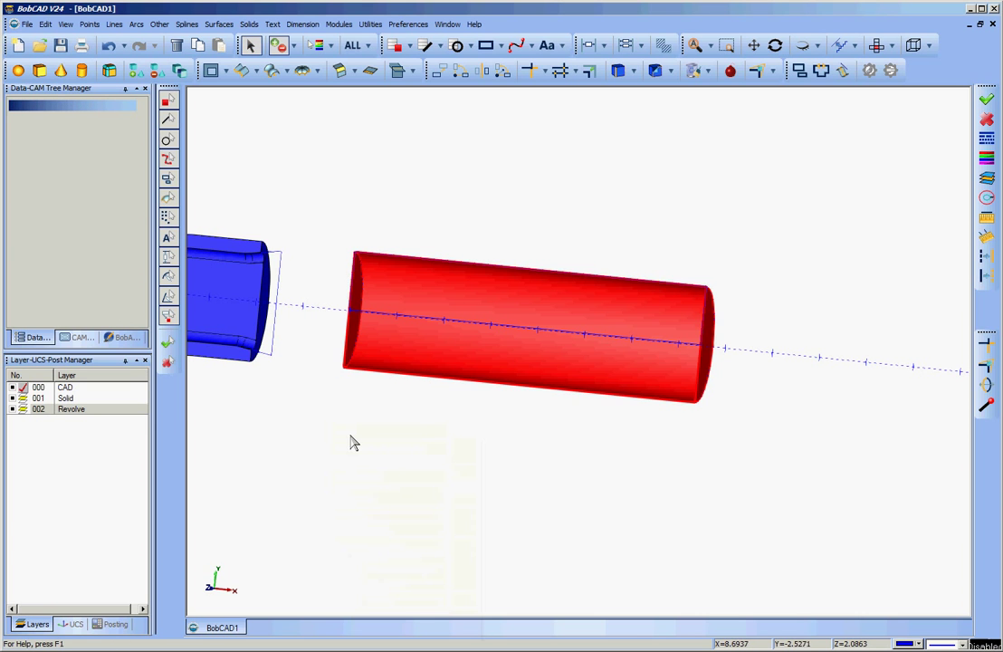
{"action": "right_click", "coordinate": [353, 444]}
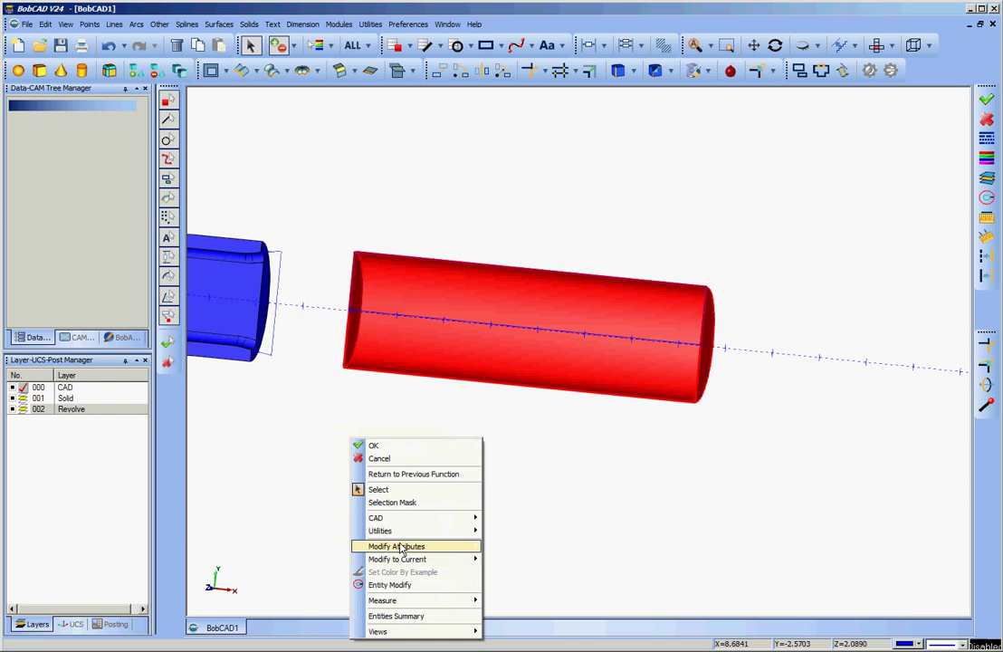
{"action": "mouse_move", "coordinate": [446, 548]}
{"action": "left_click", "coordinate": [509, 573]}
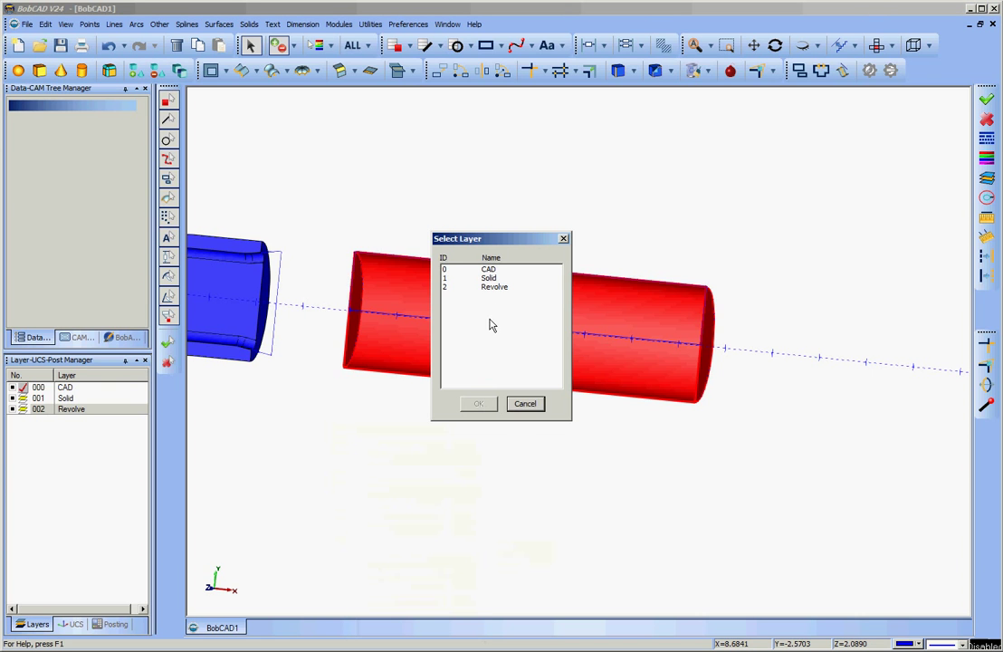
{"action": "left_click", "coordinate": [494, 288]}
{"action": "left_click", "coordinate": [479, 404]}
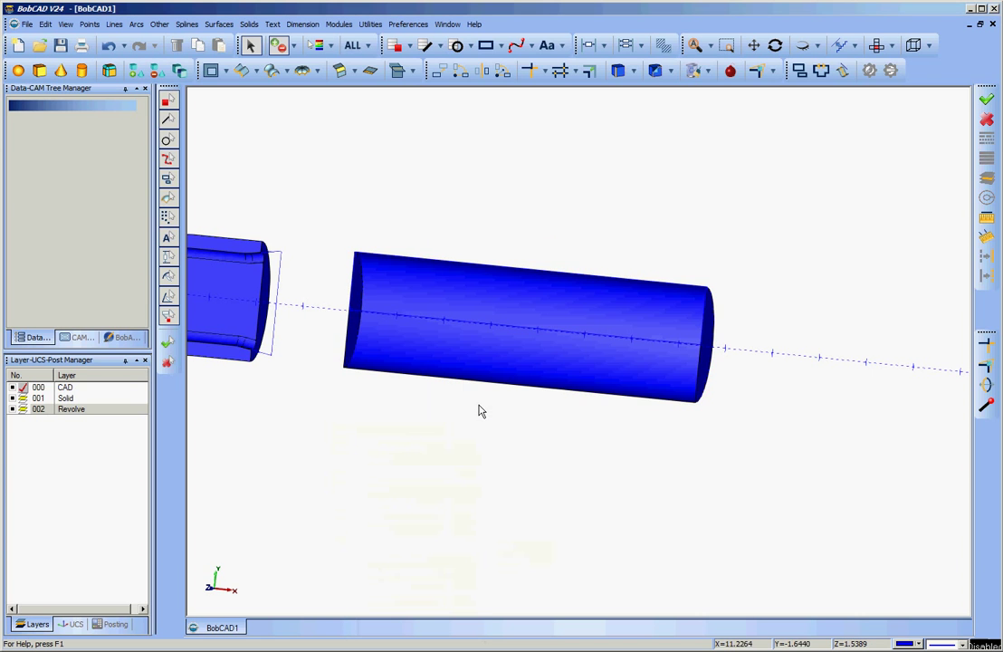
{"action": "left_click", "coordinate": [13, 410]}
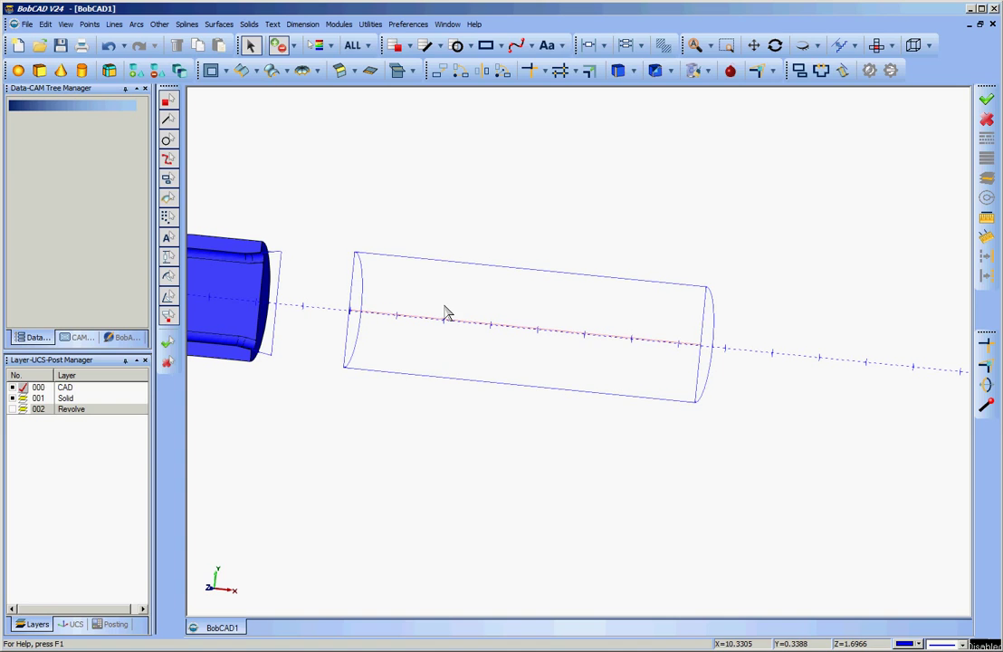
Step: Cap the half-cylinder's open side with a planar surface from its three boundary edges, then reshade Revolve
{"action": "left_click", "coordinate": [211, 70]}
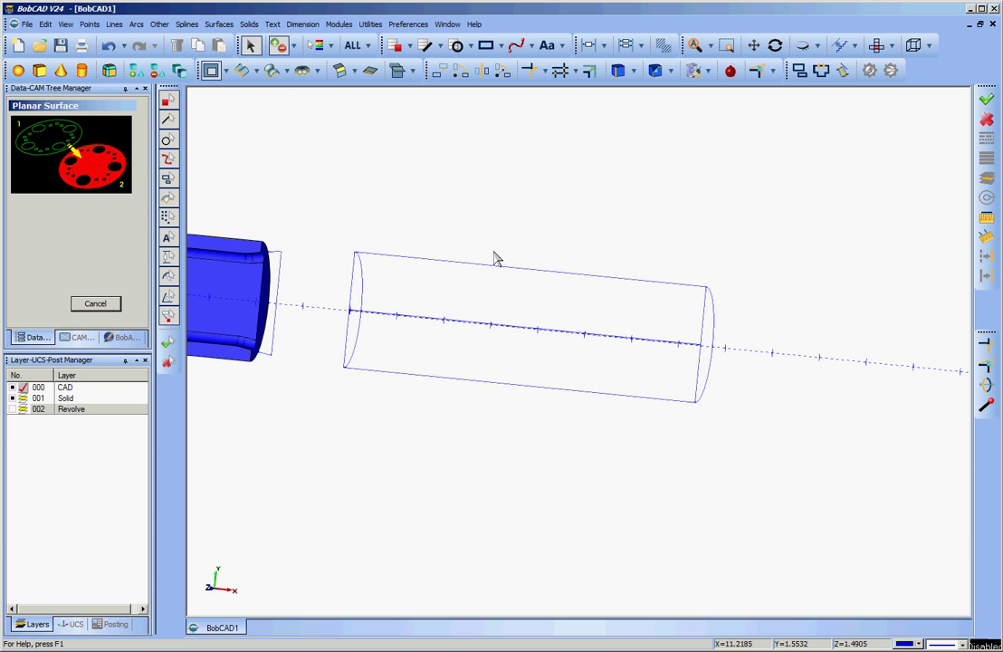
{"action": "left_click", "coordinate": [695, 290]}
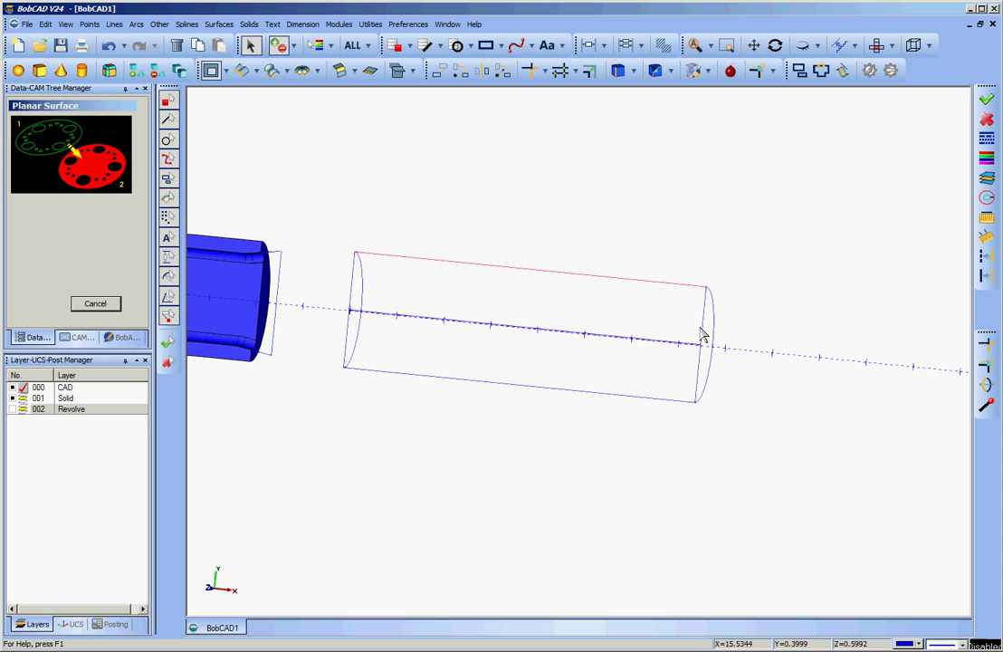
{"action": "left_click", "coordinate": [702, 367]}
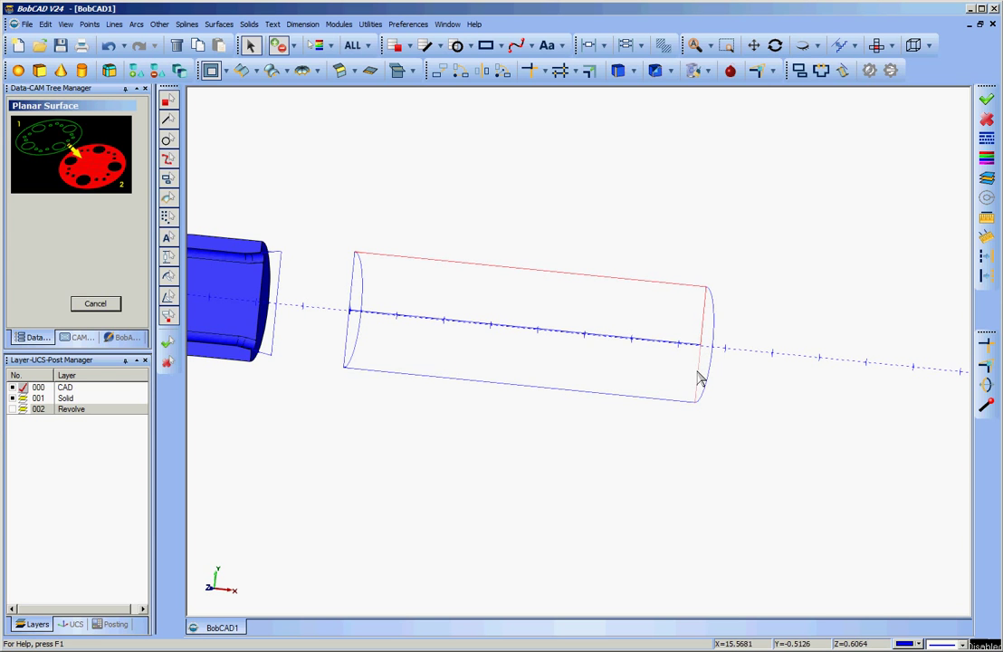
{"action": "left_click", "coordinate": [361, 371]}
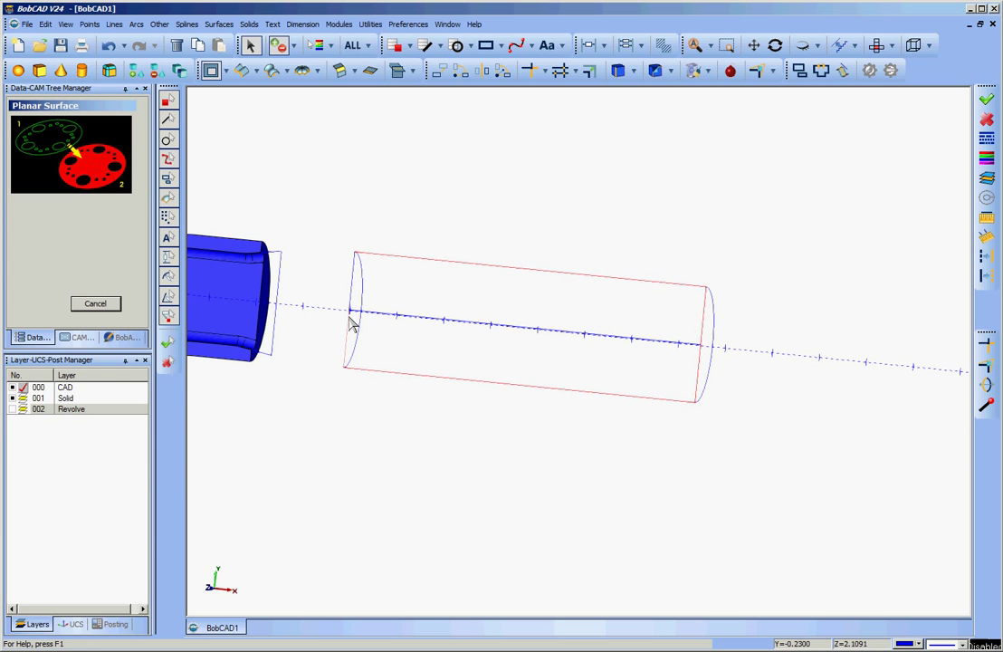
{"action": "right_click", "coordinate": [423, 193]}
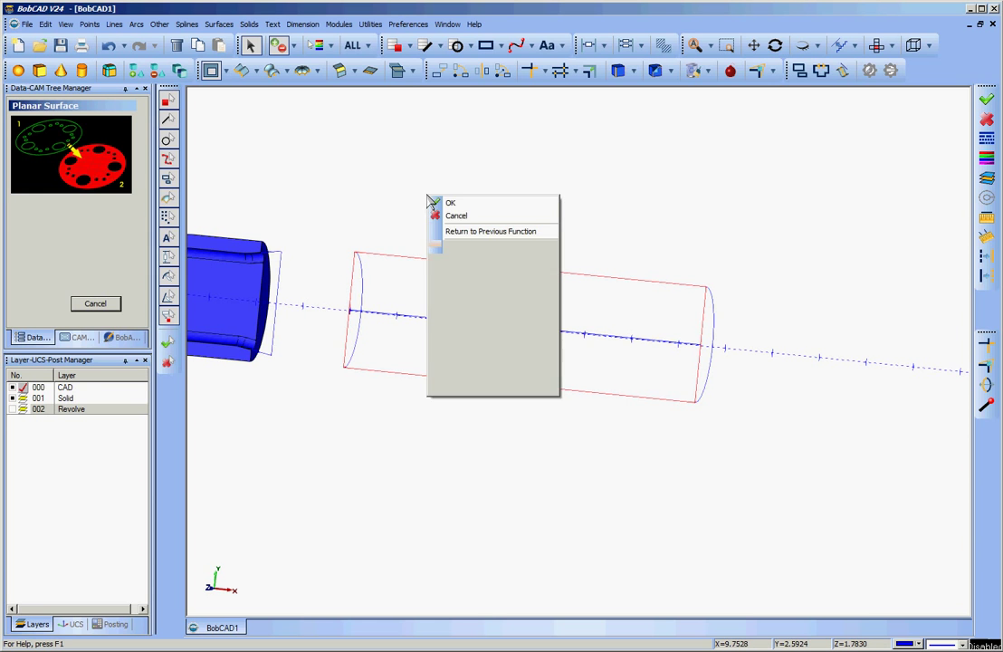
{"action": "left_click", "coordinate": [468, 204]}
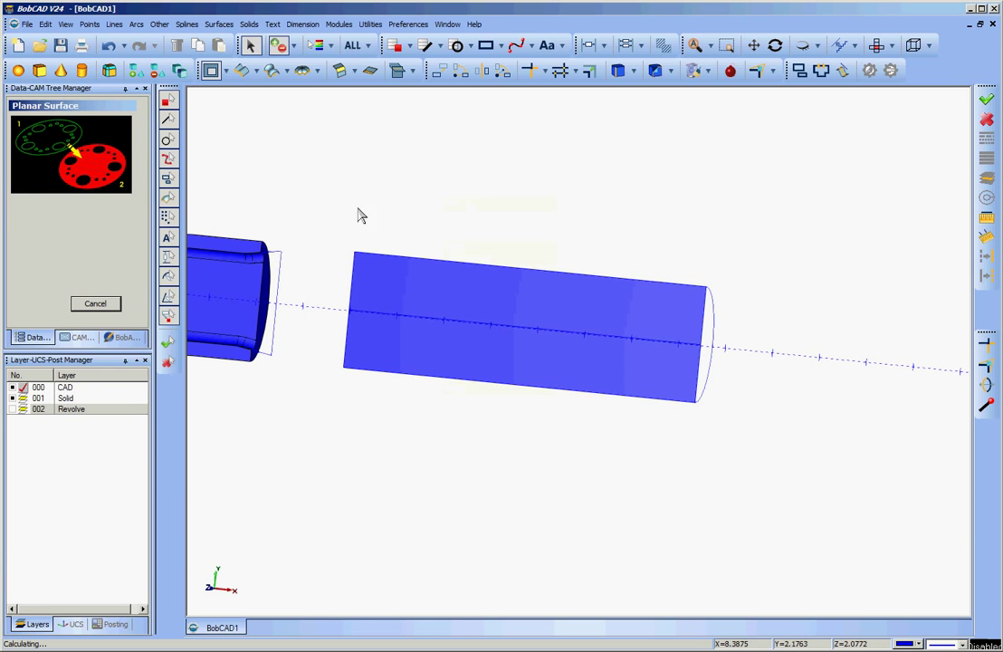
{"action": "left_click", "coordinate": [115, 303]}
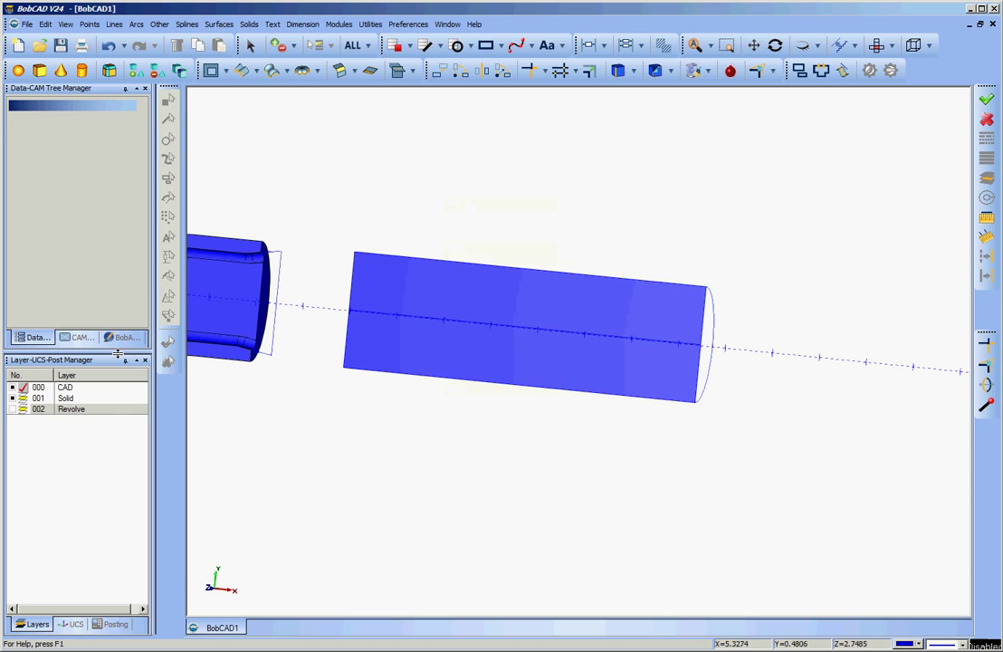
{"action": "left_click", "coordinate": [14, 412]}
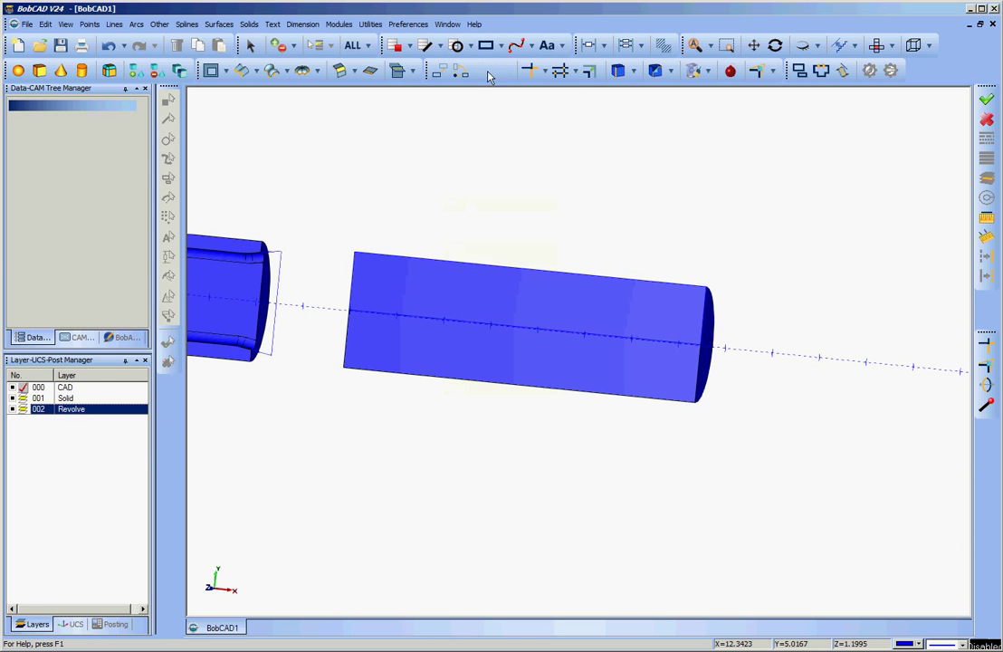
Step: Window-select the revolved and planar surfaces and stitch them into a solid with Stitch Surface(s) to Solid
{"action": "left_click", "coordinate": [371, 23]}
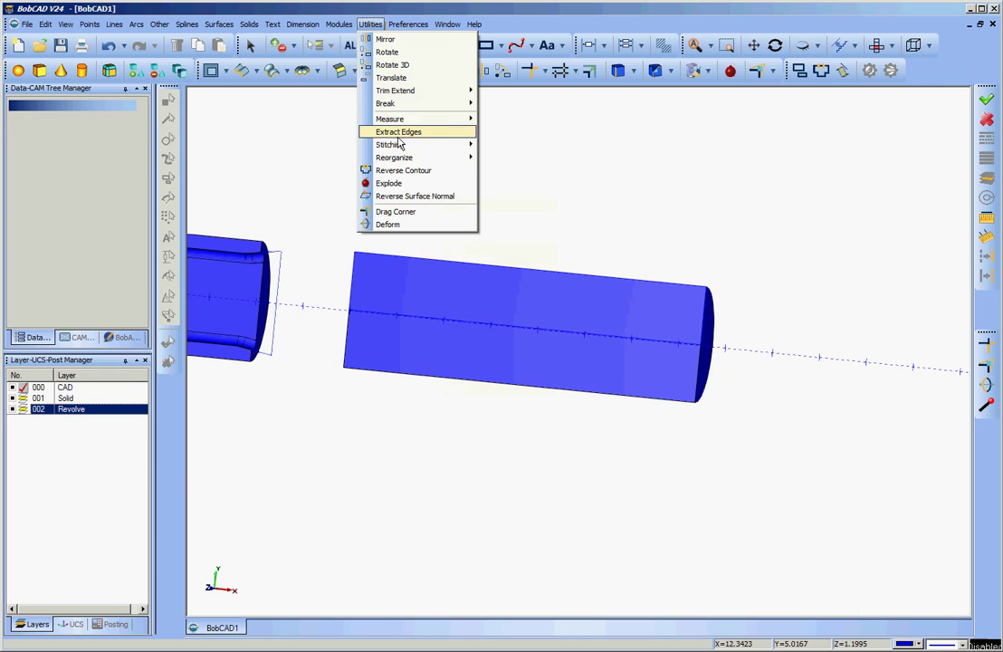
{"action": "mouse_move", "coordinate": [417, 145]}
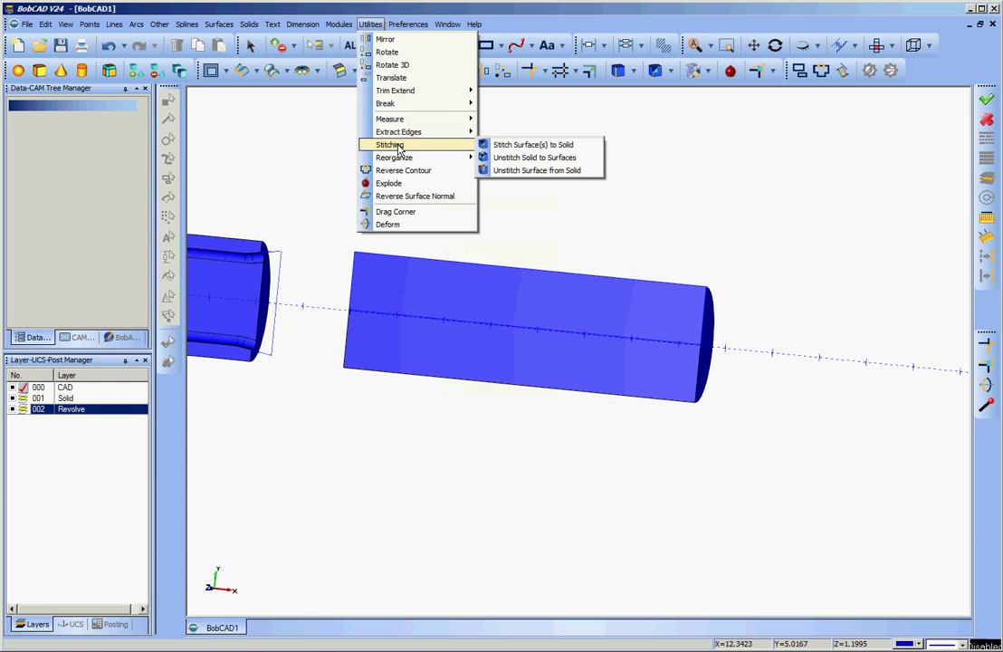
{"action": "left_click", "coordinate": [525, 145]}
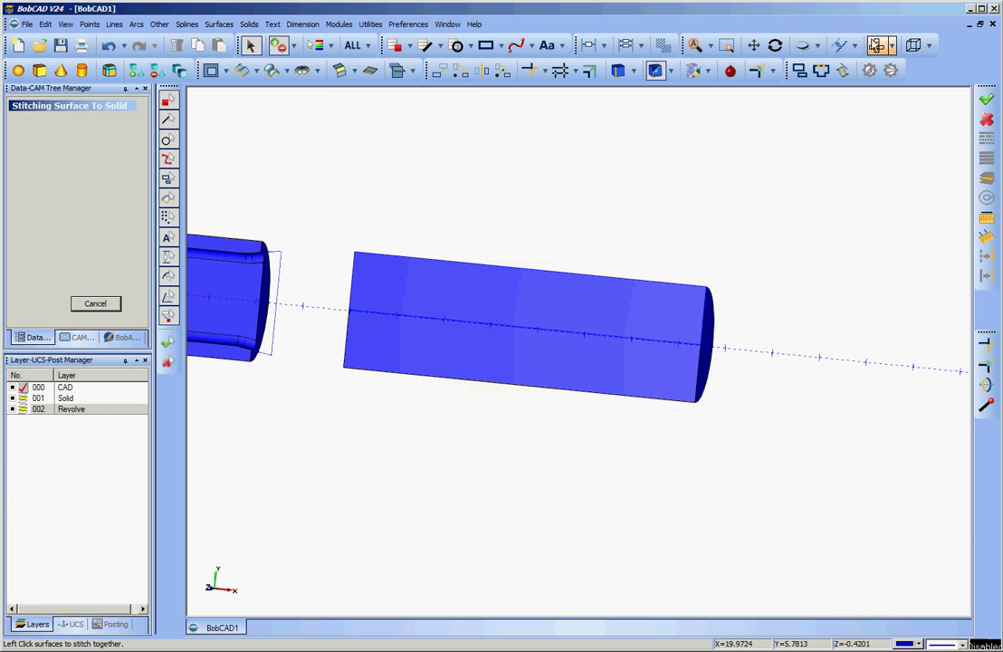
{"action": "left_click", "coordinate": [877, 45]}
{"action": "left_click_drag", "start_coordinate": [270, 241], "coordinate": [779, 431]}
{"action": "mouse_move", "coordinate": [801, 411]}
{"action": "middle_mouse_down"}
{"action": "mouse_move", "coordinate": [813, 406]}
{"action": "mouse_move", "coordinate": [622, 313]}
{"action": "mouse_move", "coordinate": [793, 393]}
{"action": "middle_mouse_up"}
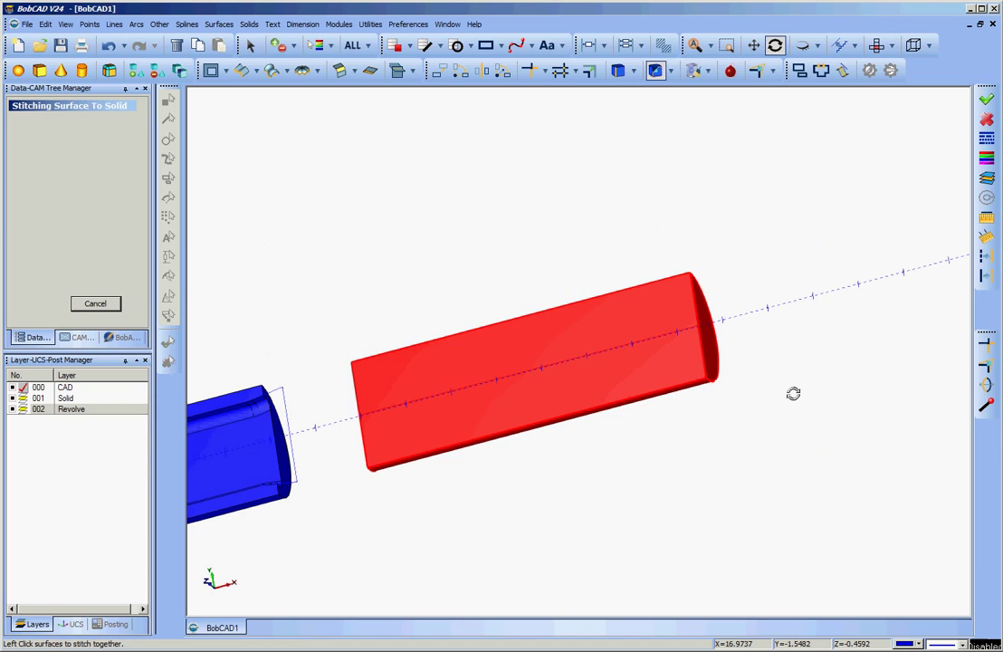
{"action": "right_click", "coordinate": [723, 194]}
{"action": "left_click", "coordinate": [738, 200]}
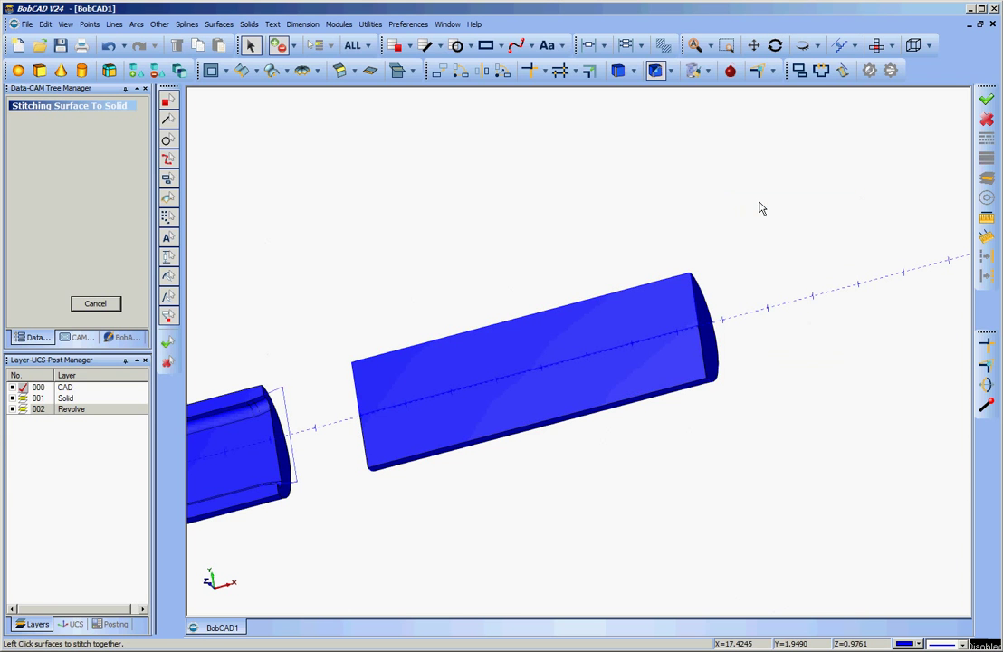
{"action": "left_click", "coordinate": [95, 303]}
{"action": "right_click", "coordinate": [491, 233]}
{"action": "left_click", "coordinate": [522, 287]}
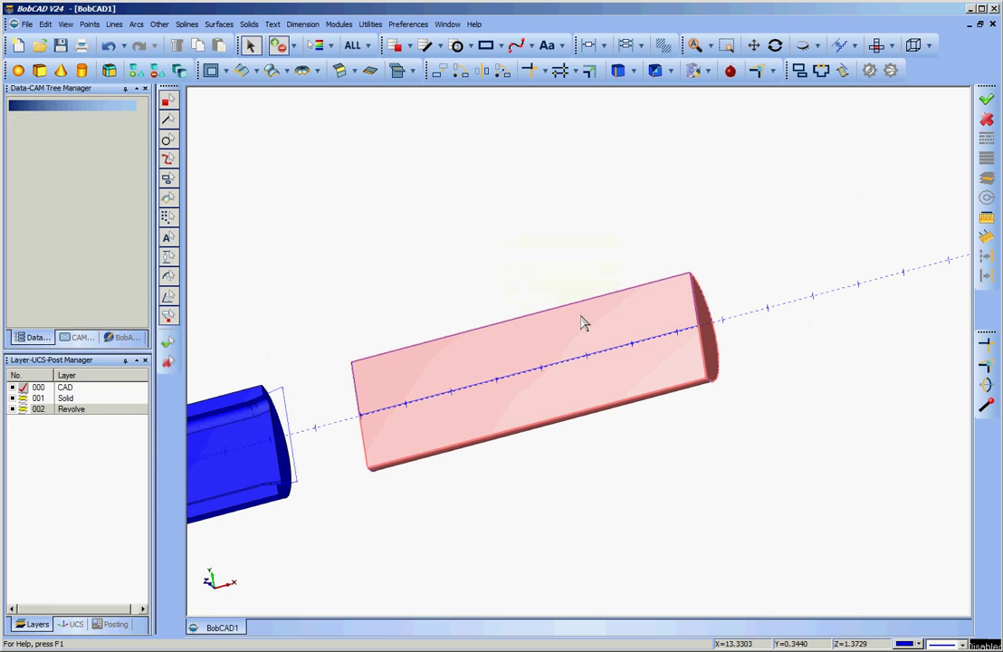
{"action": "middle_click_drag", "start_coordinate": [745, 455], "coordinate": [842, 342]}
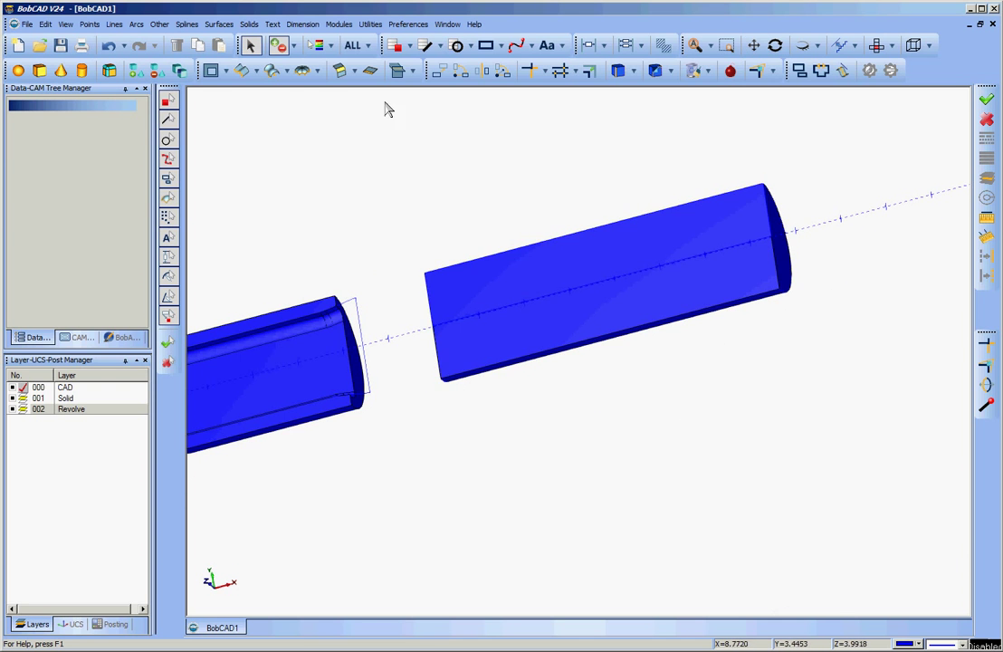
{"action": "left_click", "coordinate": [286, 71]}
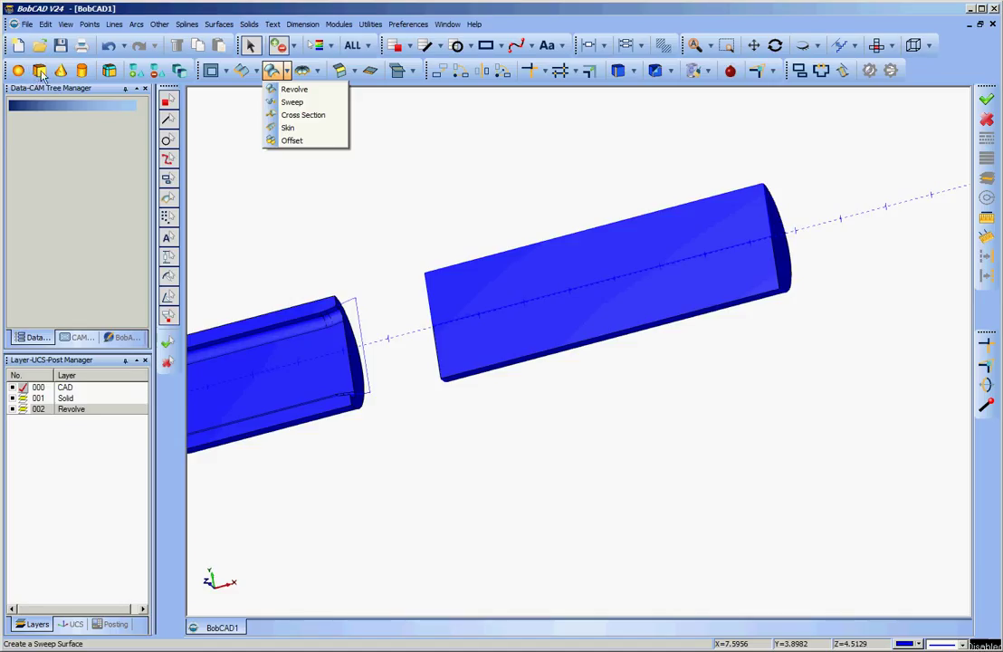
{"action": "left_click", "coordinate": [439, 200]}
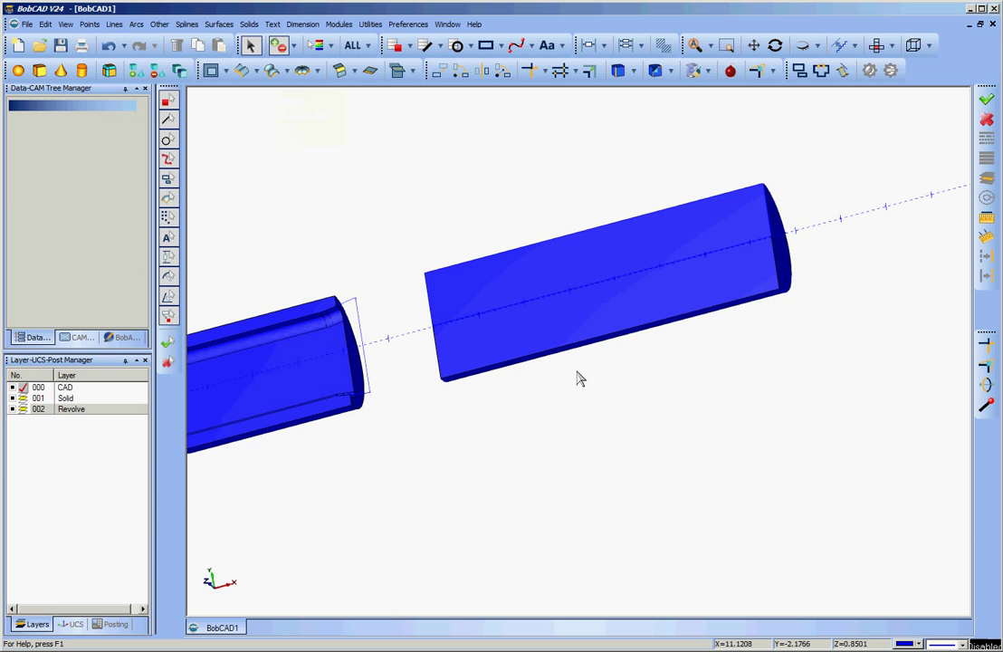
{"action": "scroll", "coordinate": [450, 436], "scroll_direction": "down", "scroll_amount": 3}
{"action": "scroll", "coordinate": [451, 438], "scroll_direction": "up", "scroll_amount": 1}
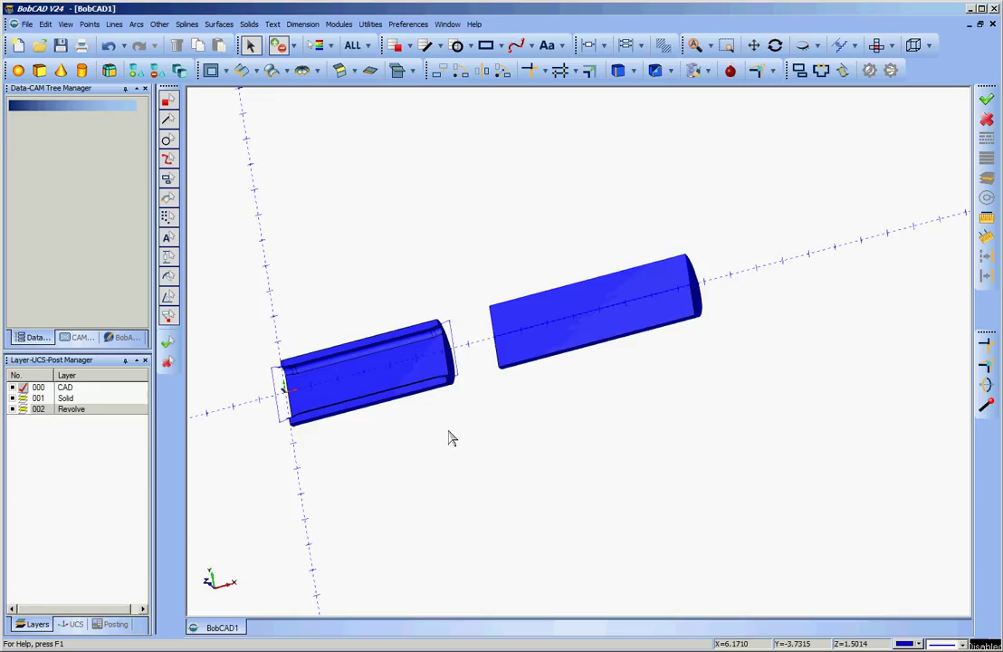